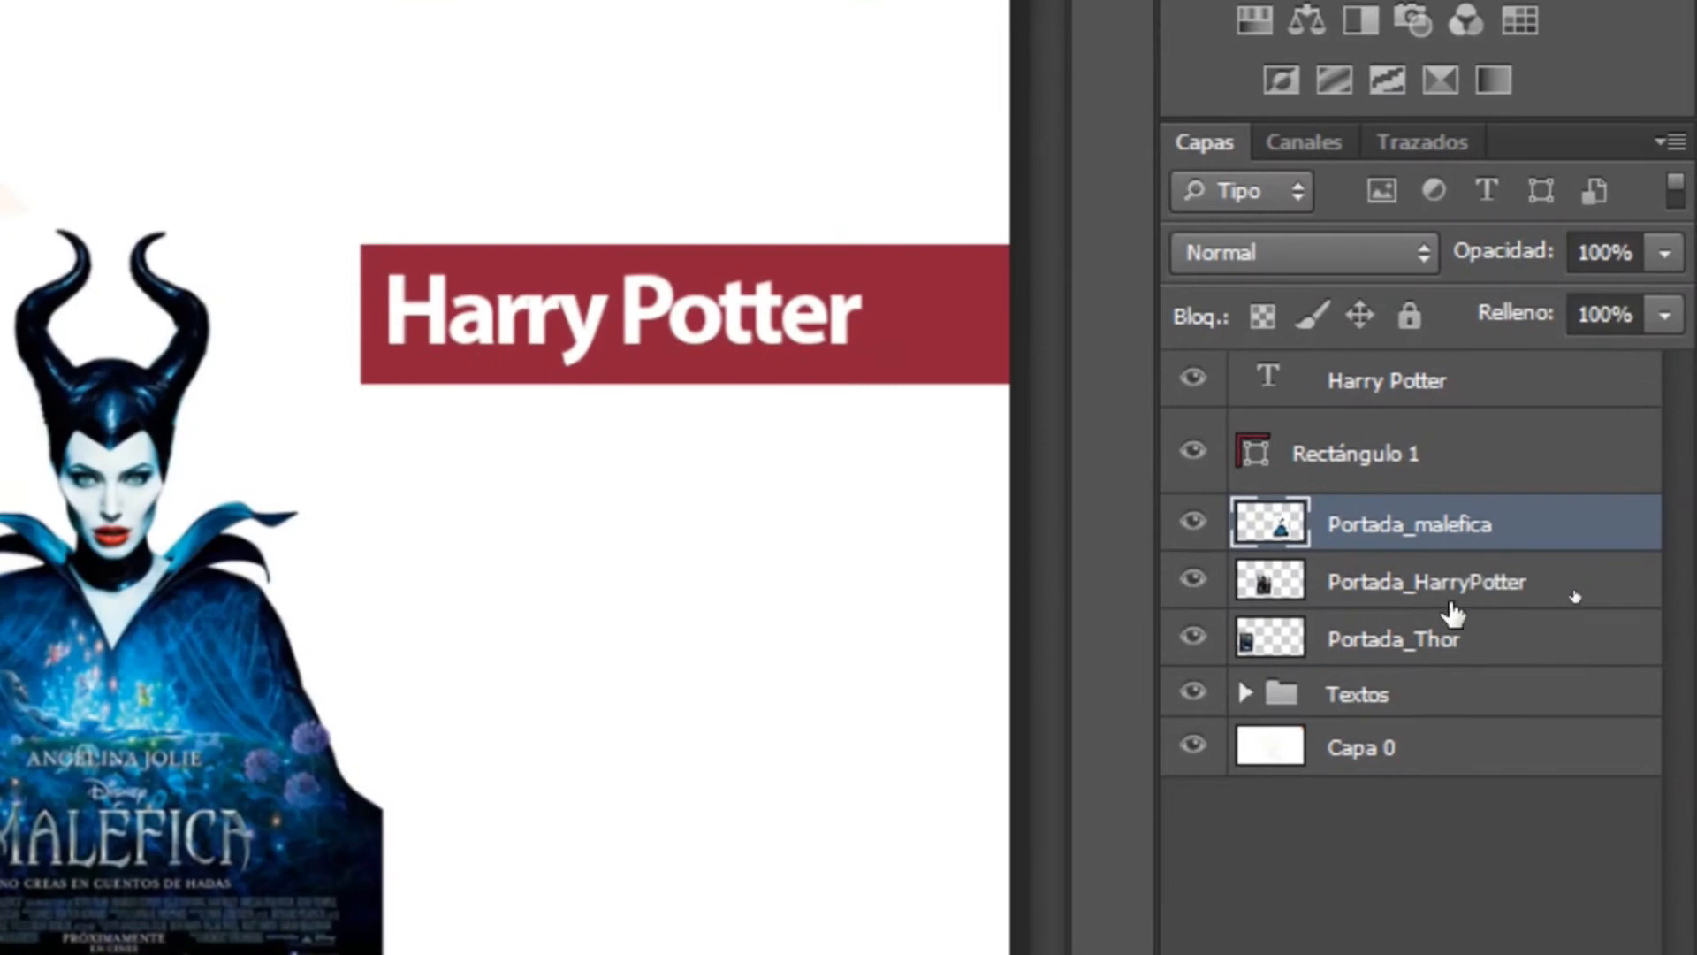
Step: Try a dark blue fill on the red Rectángulo 1 banner behind the Harry Potter text
{"action": "left_click", "coordinate": [1445, 644]}
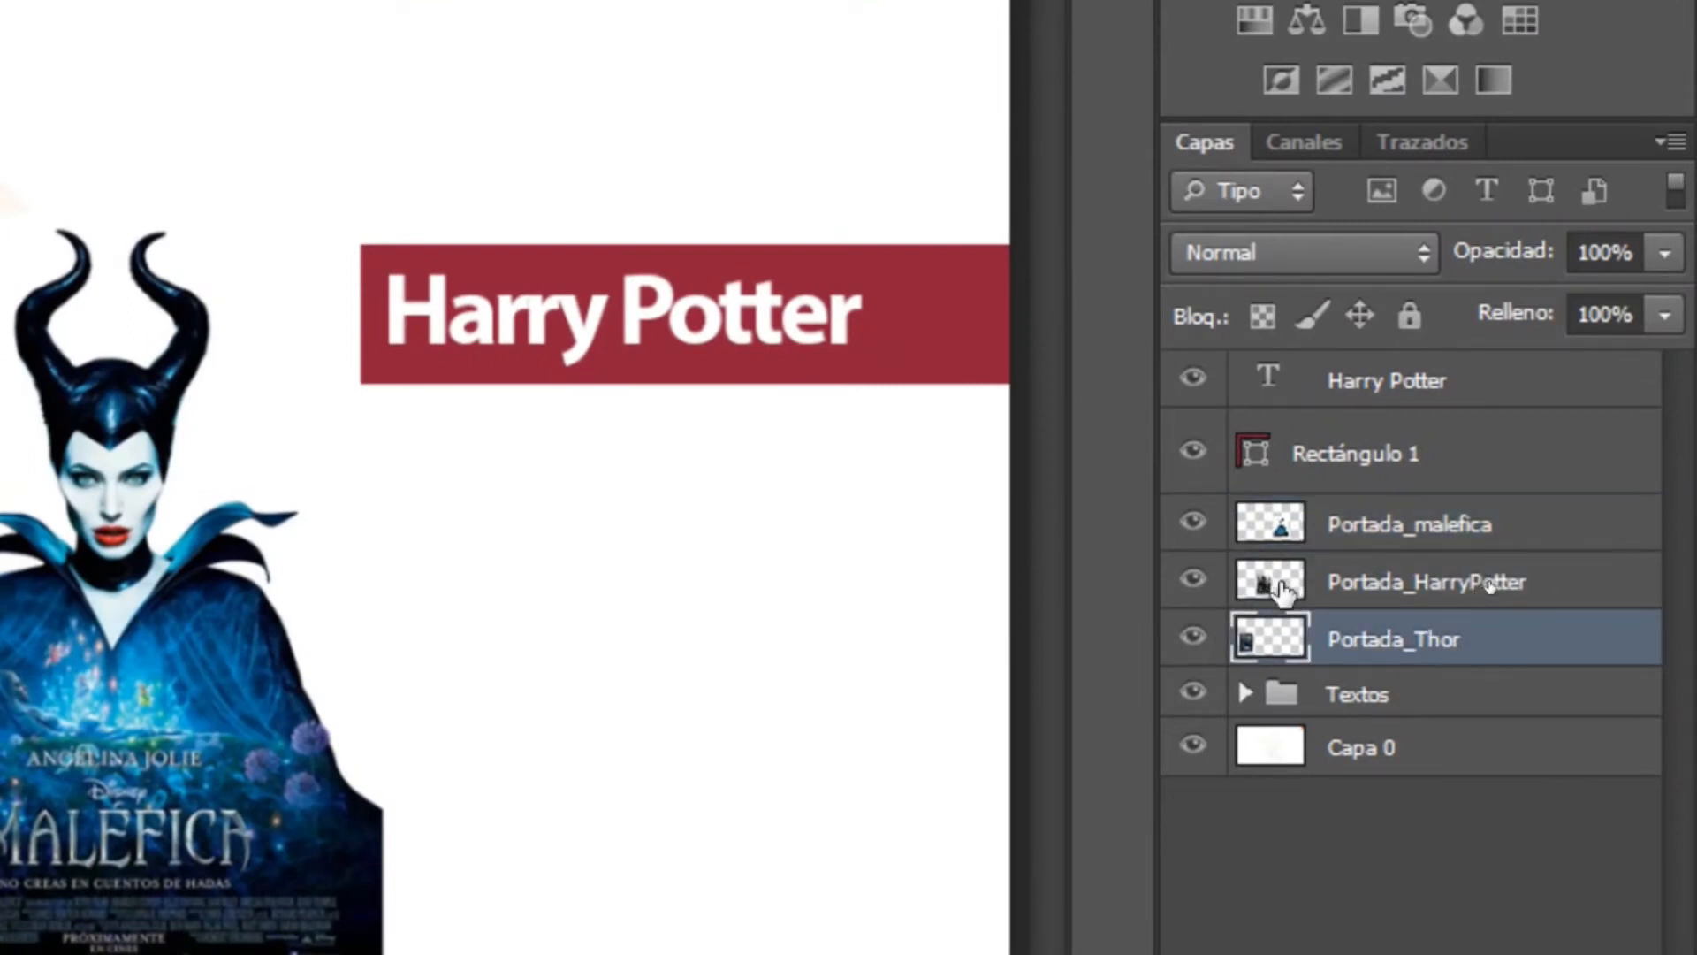
{"action": "left_click_drag", "start_coordinate": [960, 322], "coordinate": [948, 343]}
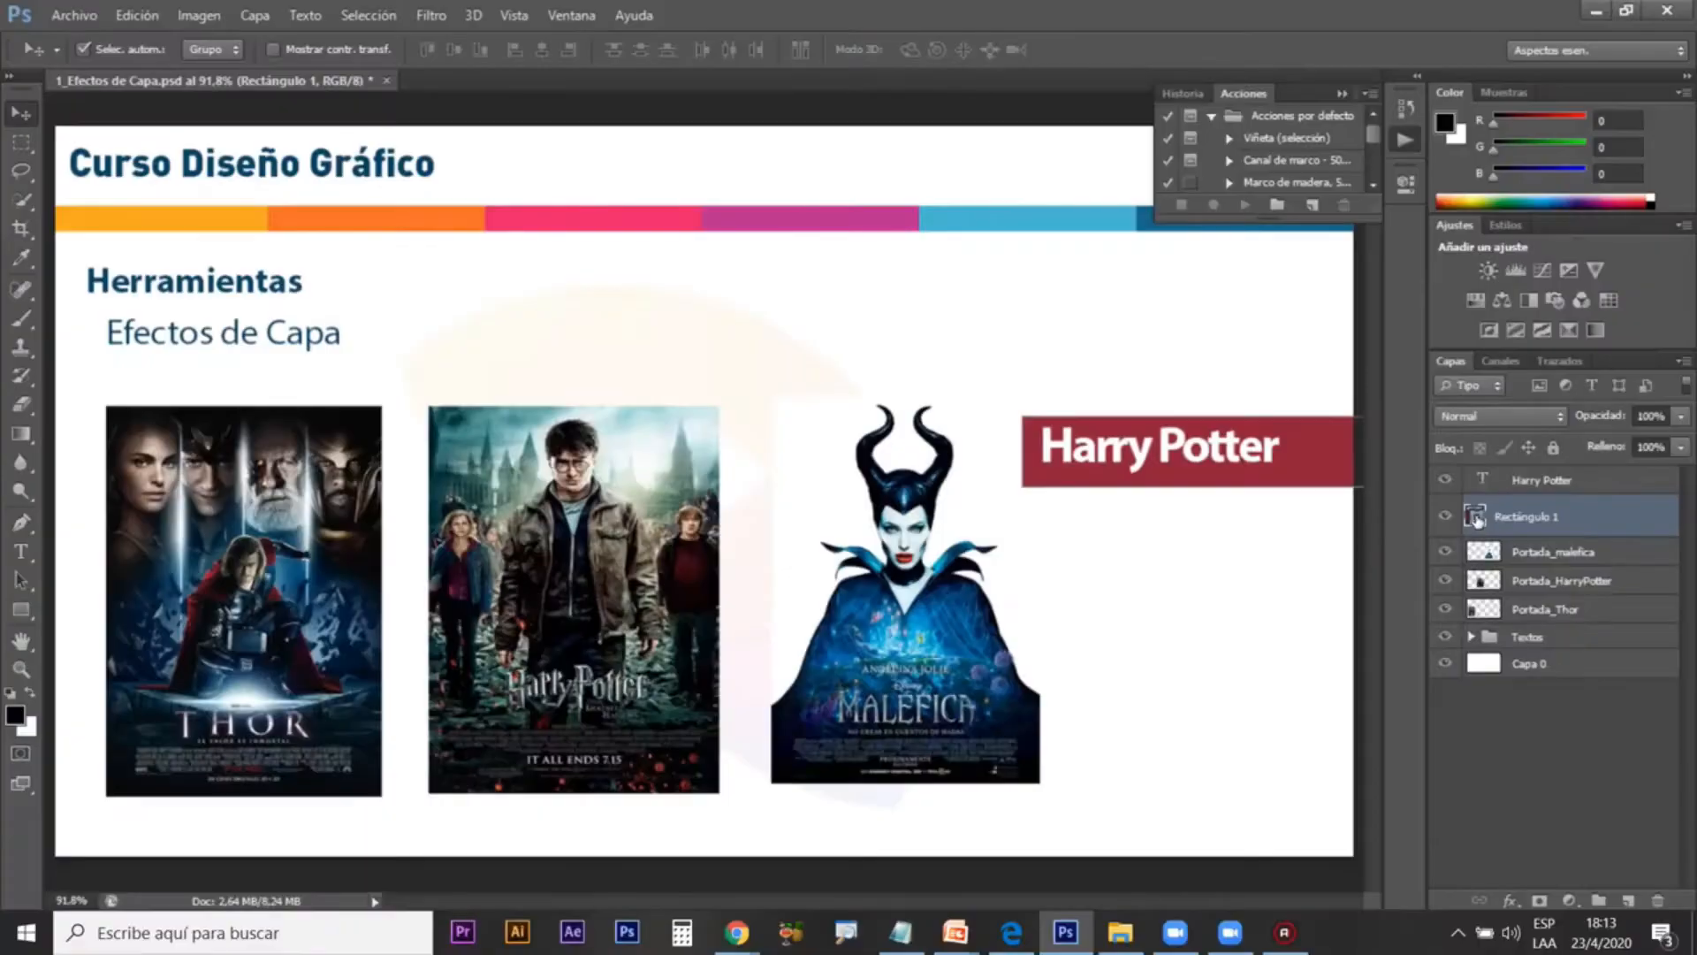
{"action": "double_click", "coordinate": [1479, 520]}
{"action": "left_click_drag", "start_coordinate": [727, 430], "coordinate": [790, 433]}
{"action": "left_click", "coordinate": [680, 268]}
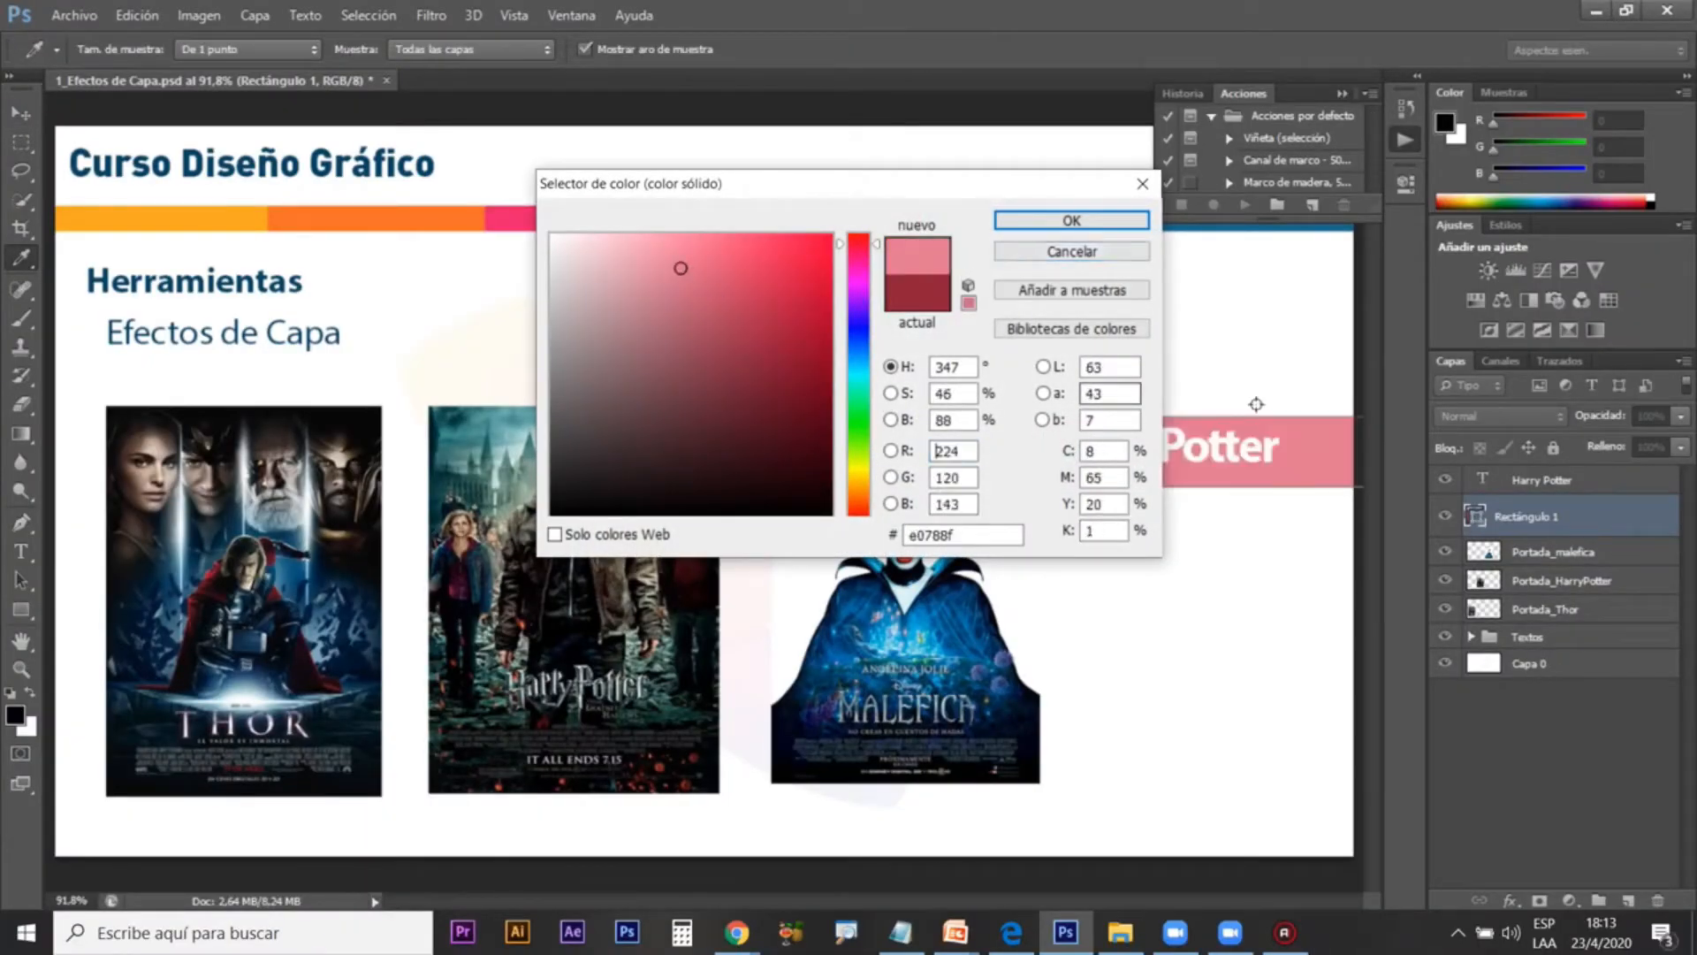
{"action": "left_click", "coordinate": [754, 276]}
{"action": "left_click", "coordinate": [804, 319]}
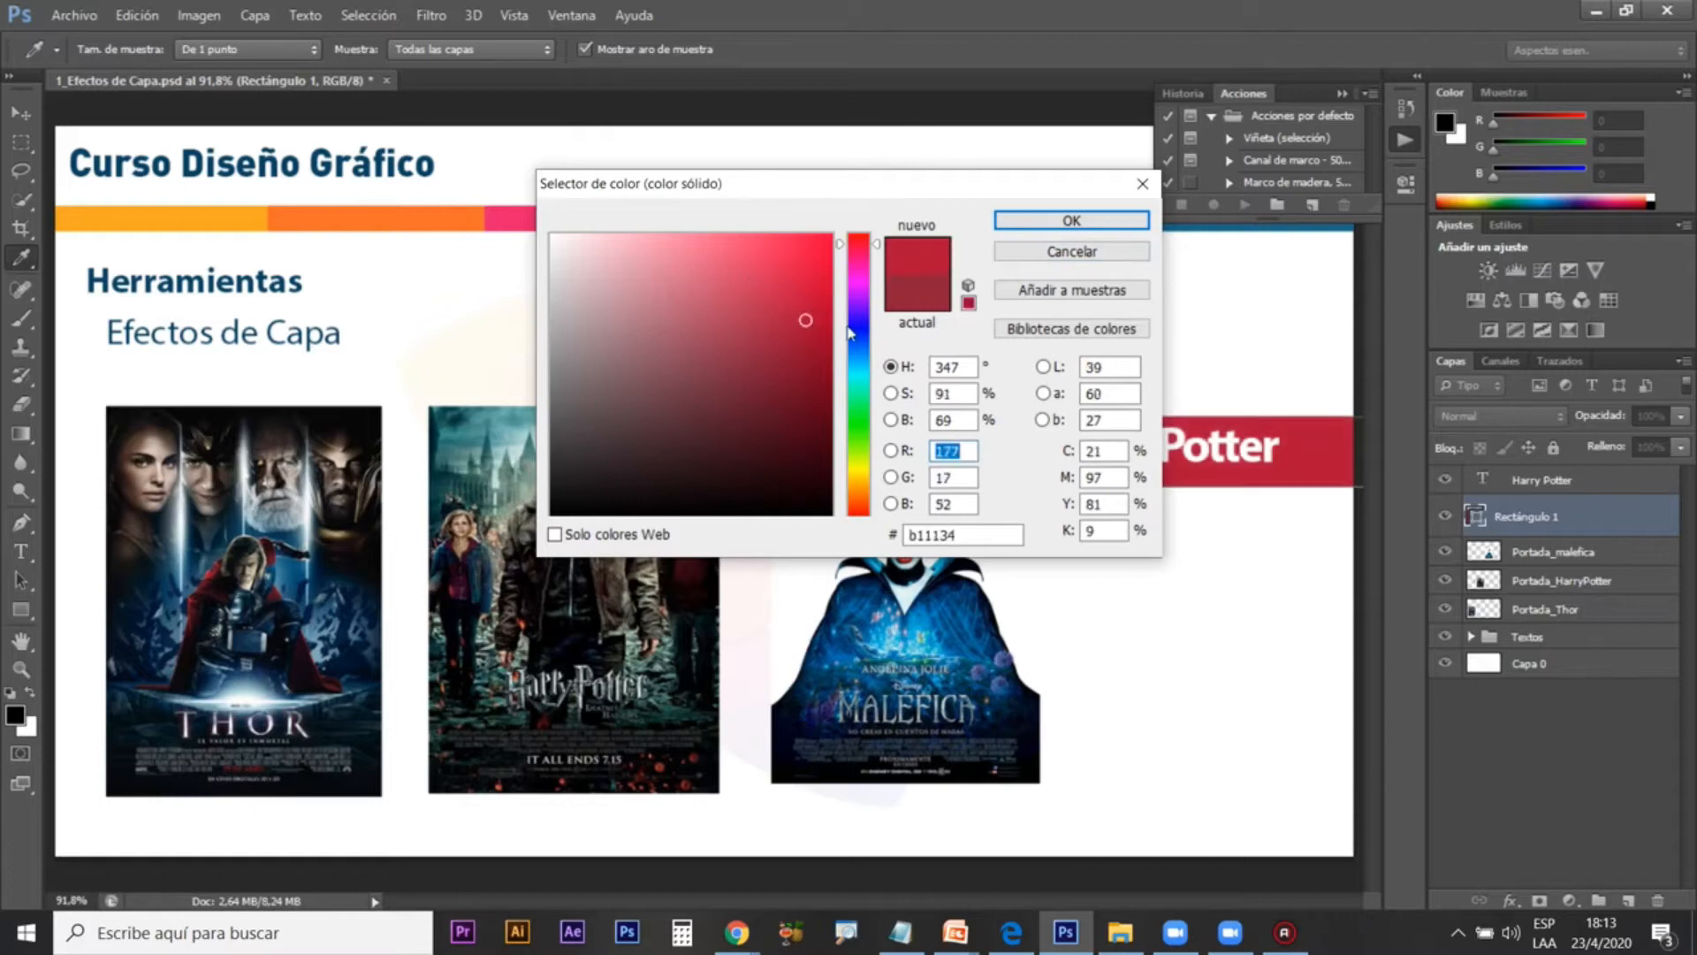
{"action": "left_click", "coordinate": [856, 332]}
{"action": "left_click", "coordinate": [1071, 220]}
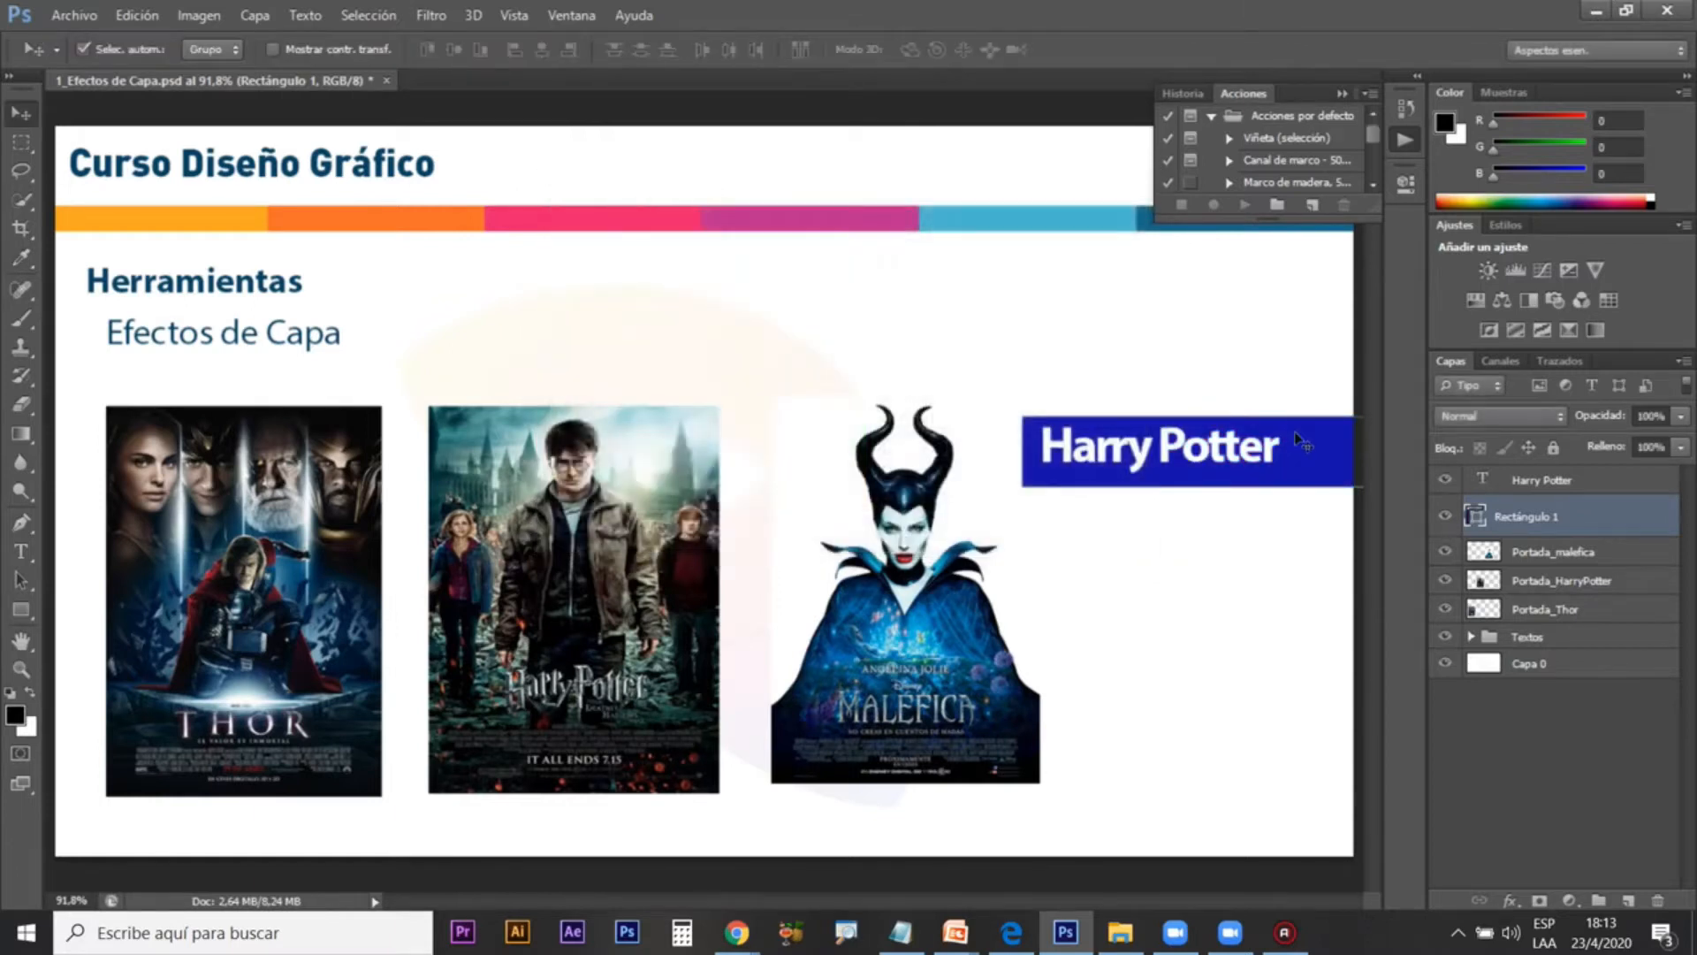
Step: Undo the banner's blue color change
{"action": "left_click", "coordinate": [1545, 482]}
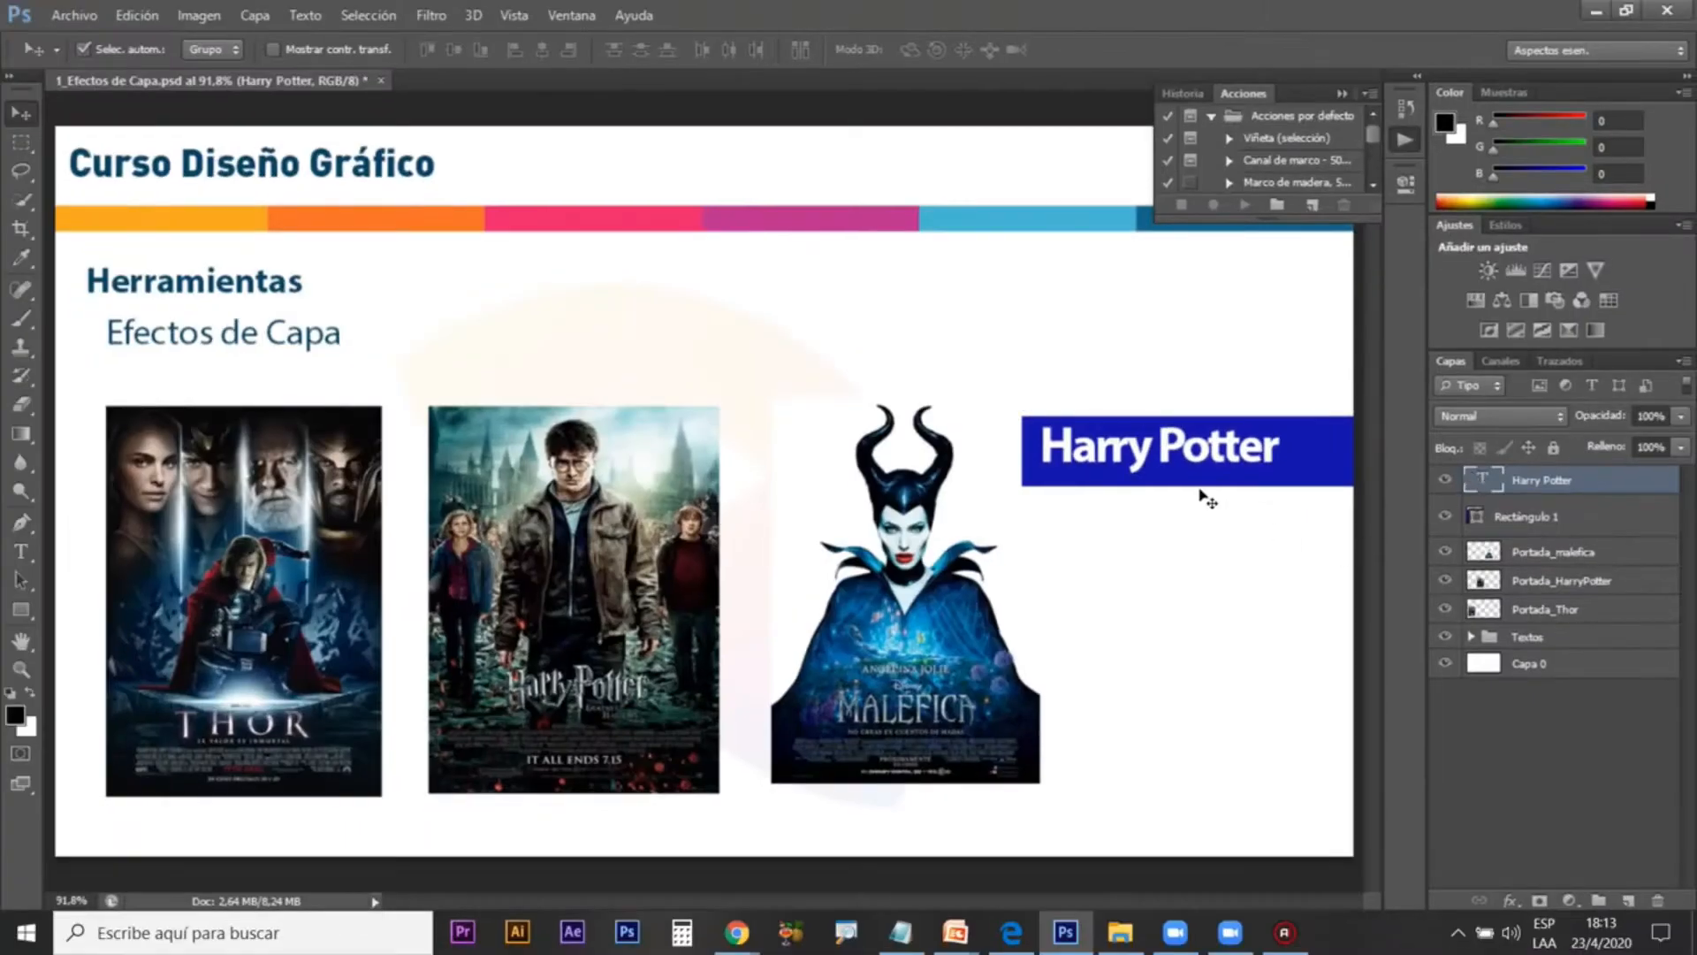
{"action": "key", "text": "ctrl+z"}
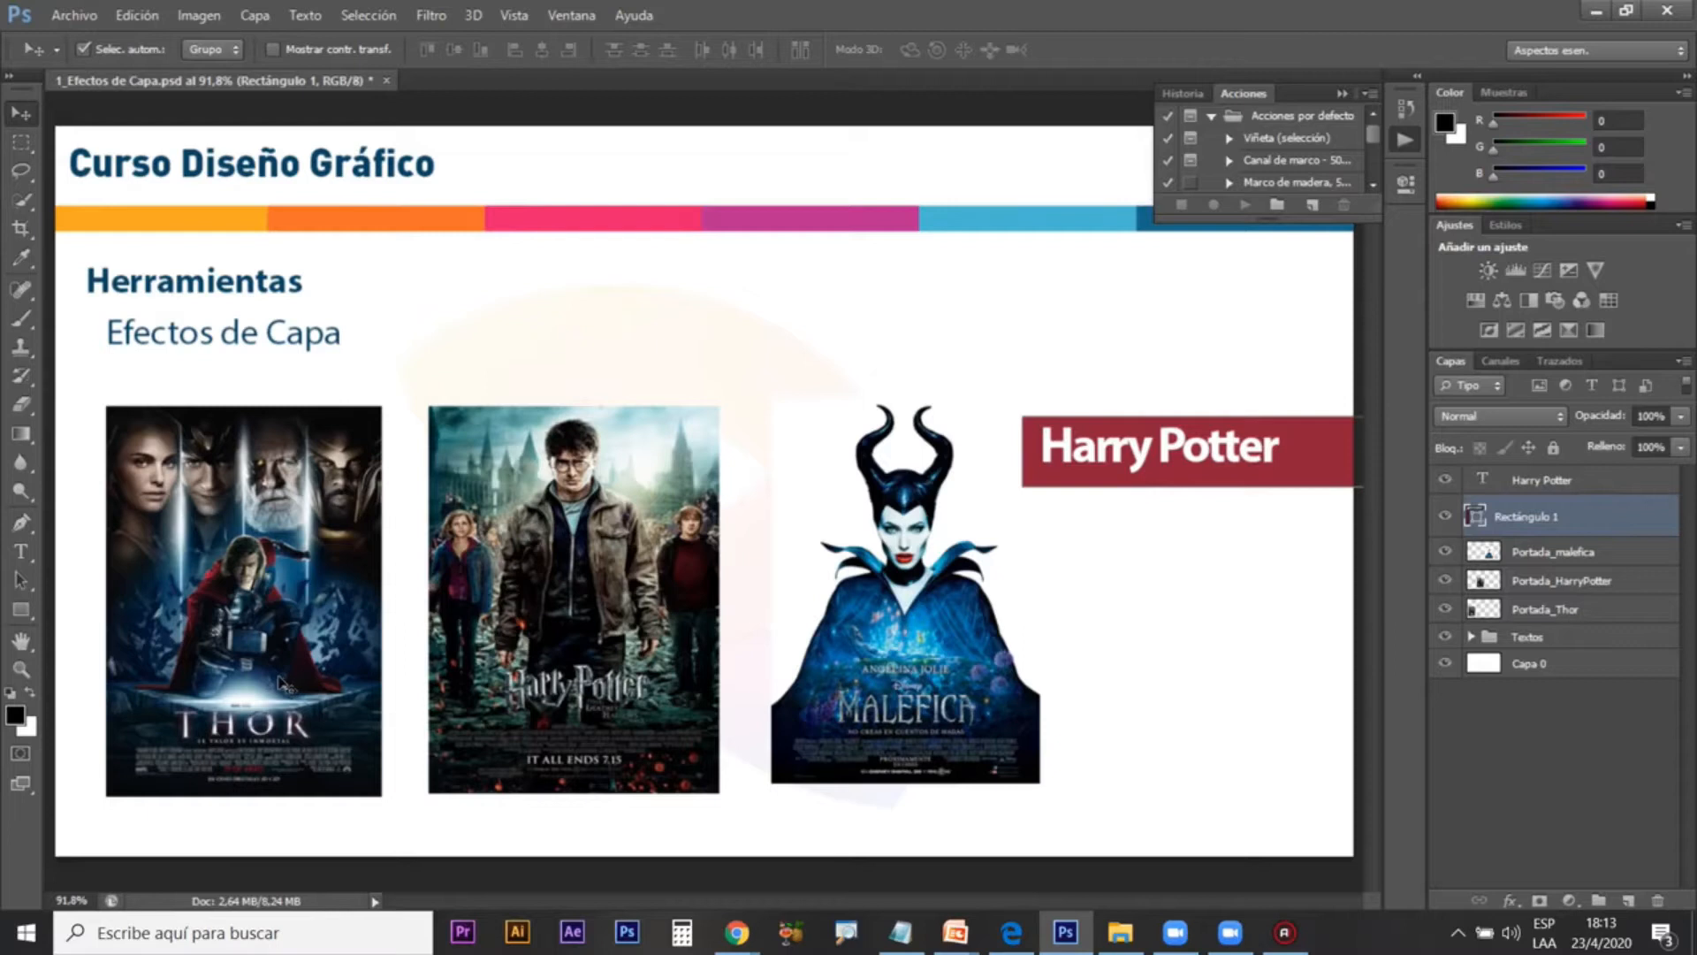
Step: Nudge the Thor poster slightly downward and select the Harry Potter and Maléfica posters in turn
{"action": "mouse_move", "coordinate": [296, 585]}
{"action": "left_mouse_down"}
{"action": "mouse_move", "coordinate": [343, 603]}
{"action": "mouse_move", "coordinate": [296, 594]}
{"action": "left_mouse_up"}
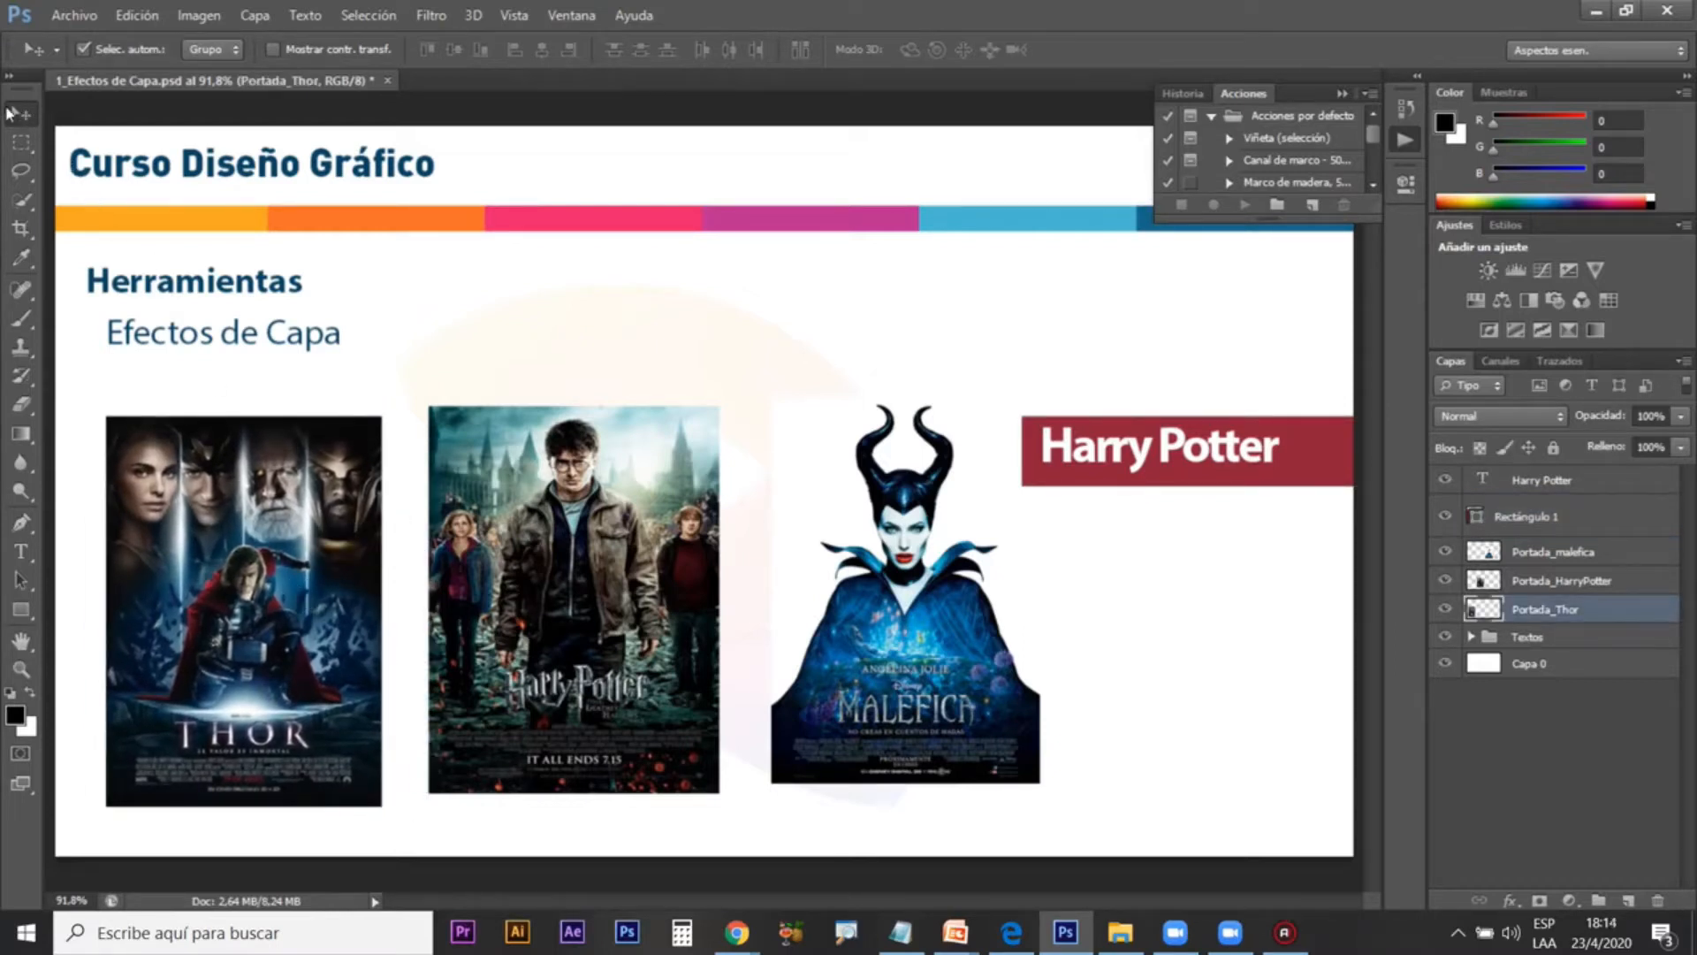
{"action": "left_click", "coordinate": [548, 500]}
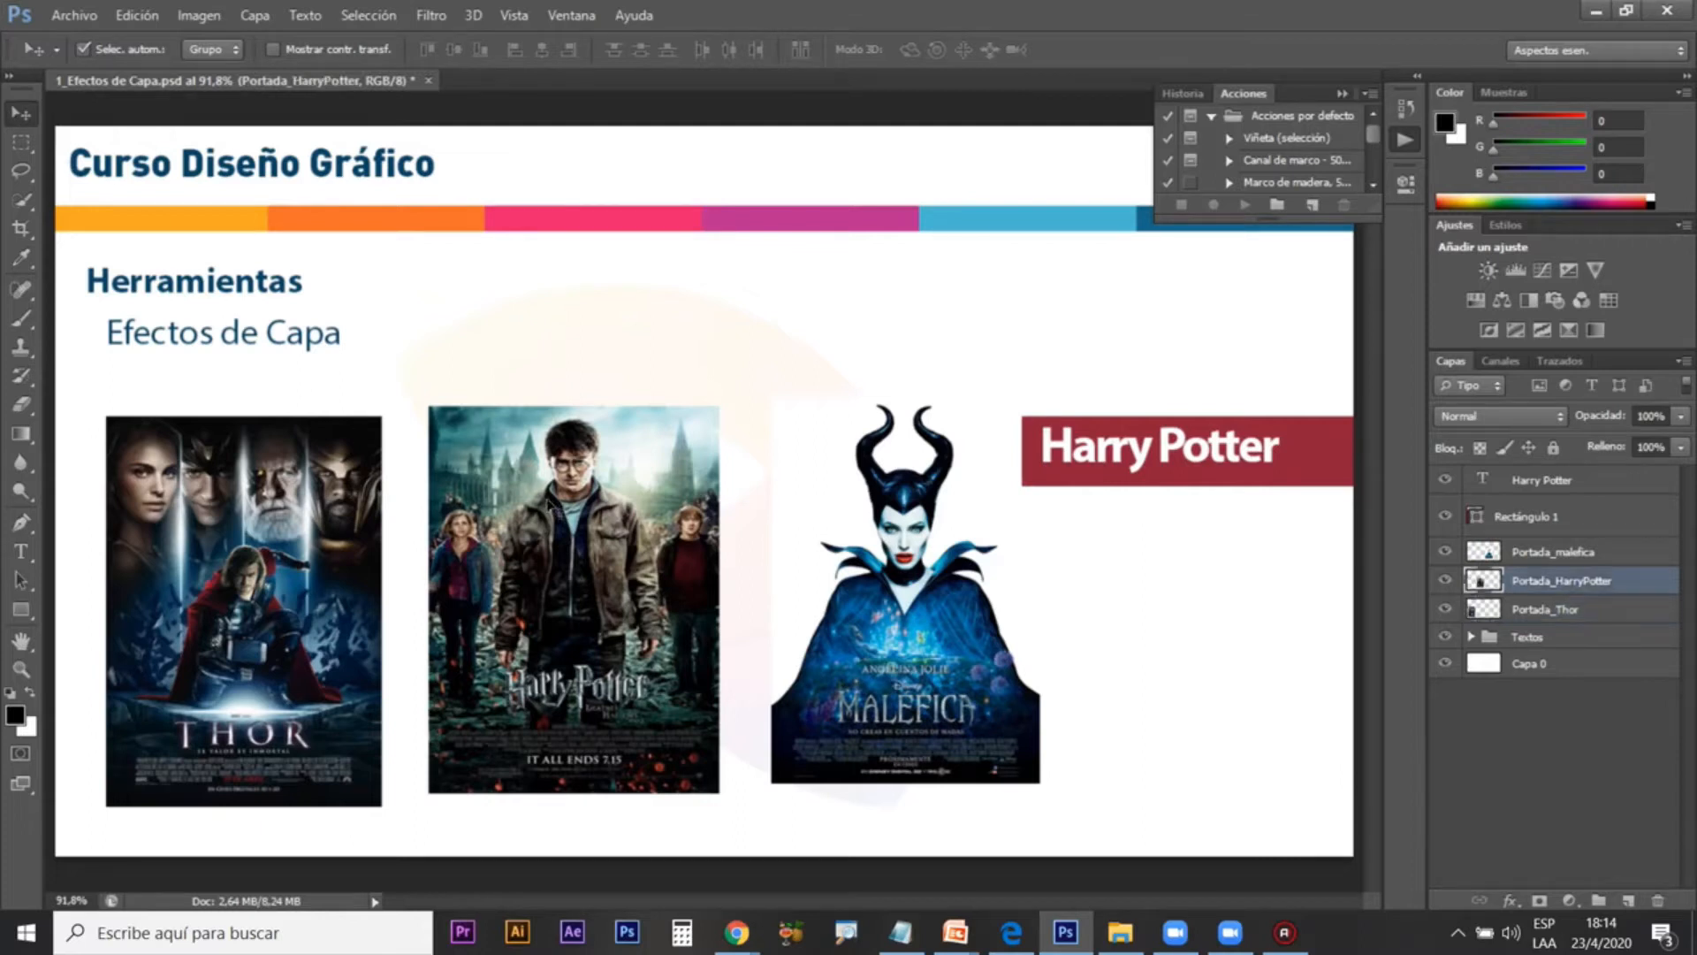
{"action": "left_click", "coordinate": [897, 639]}
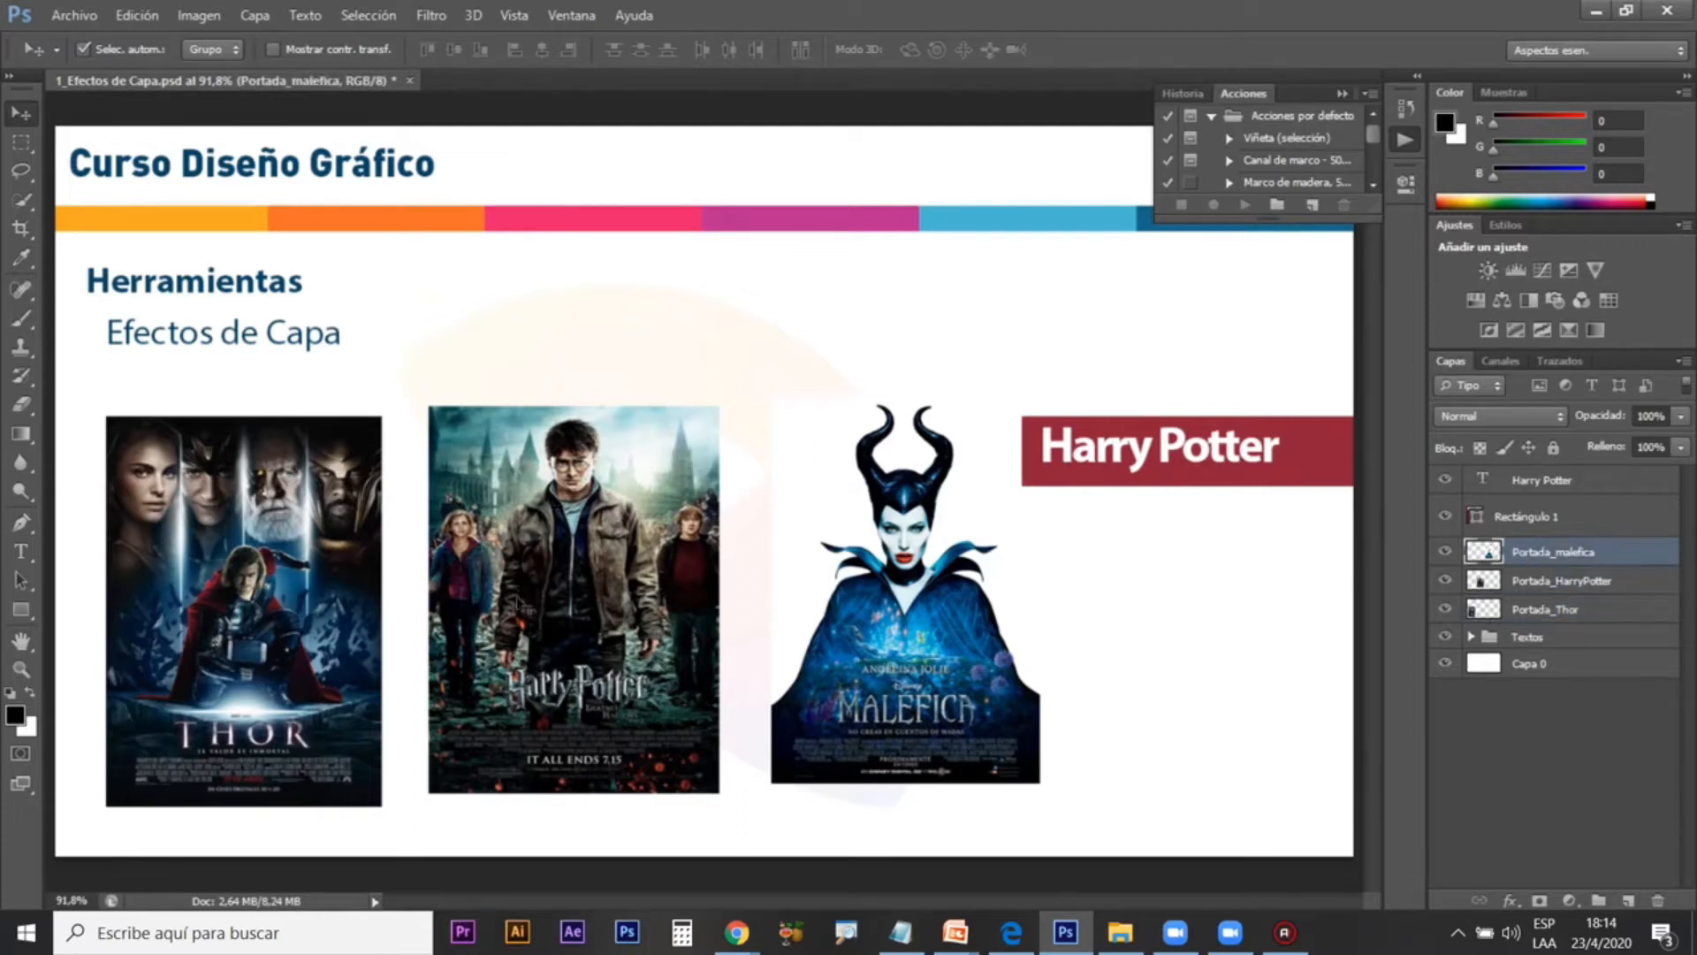
Step: Add a drop shadow (Sombra paralela) to the Thor poster with a 122° angle, 26 px distance and 96% opacity
{"action": "left_click", "coordinate": [311, 592]}
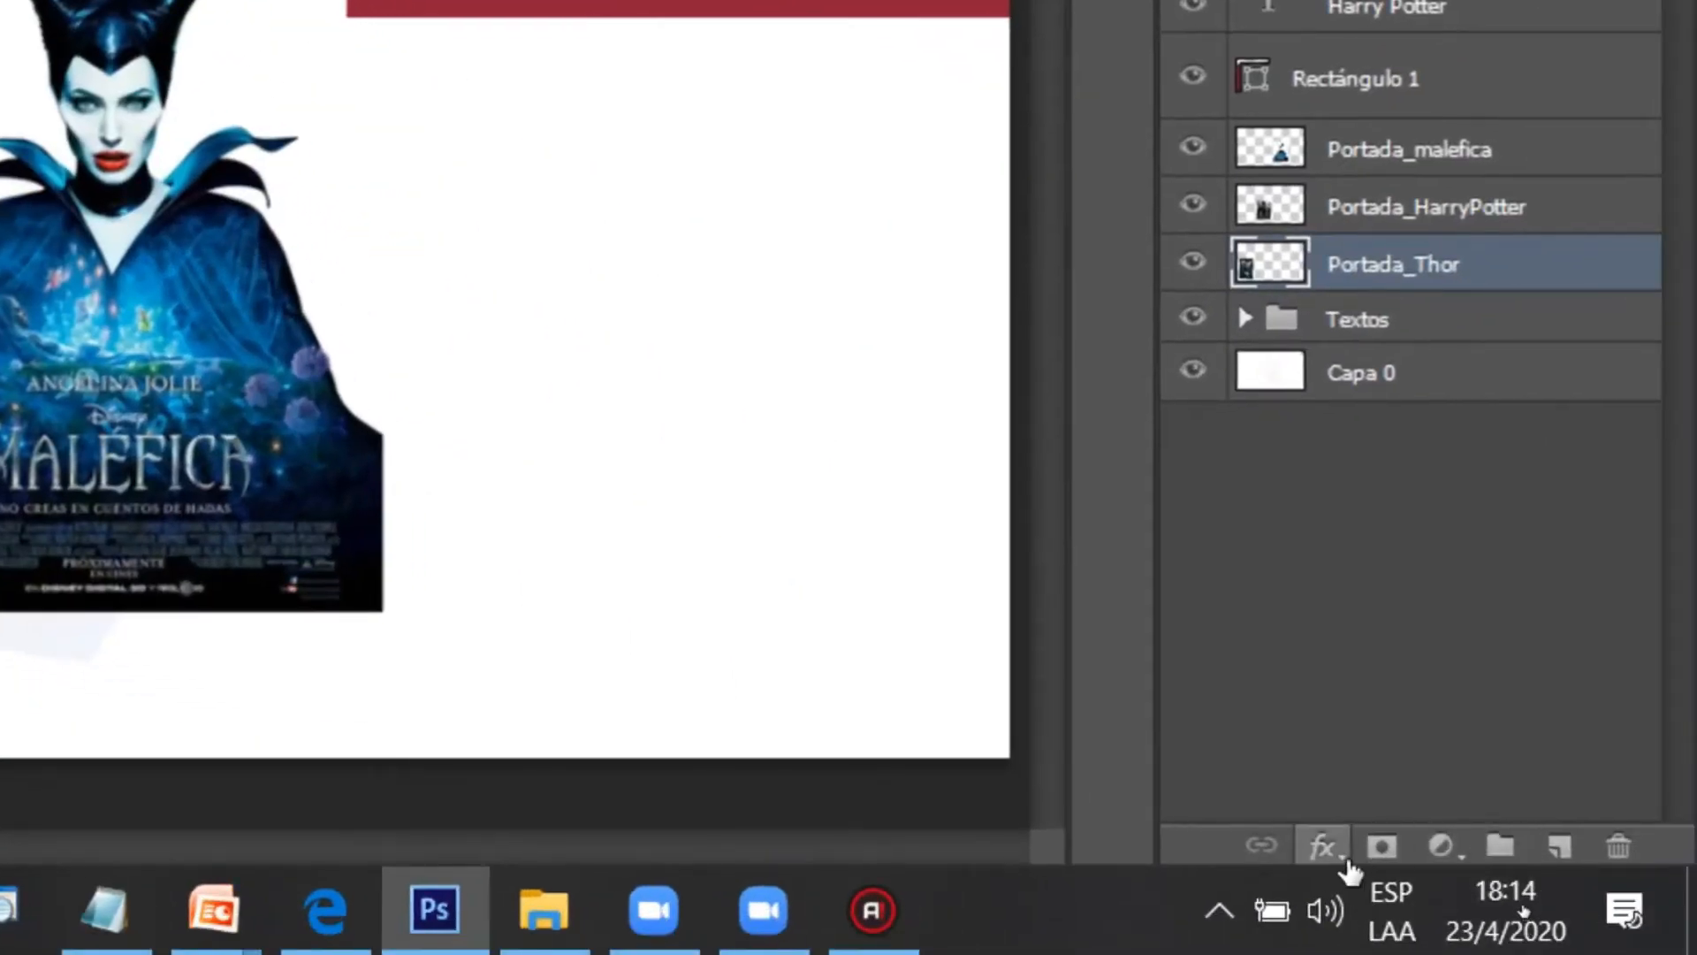
{"action": "left_click", "coordinate": [1343, 858]}
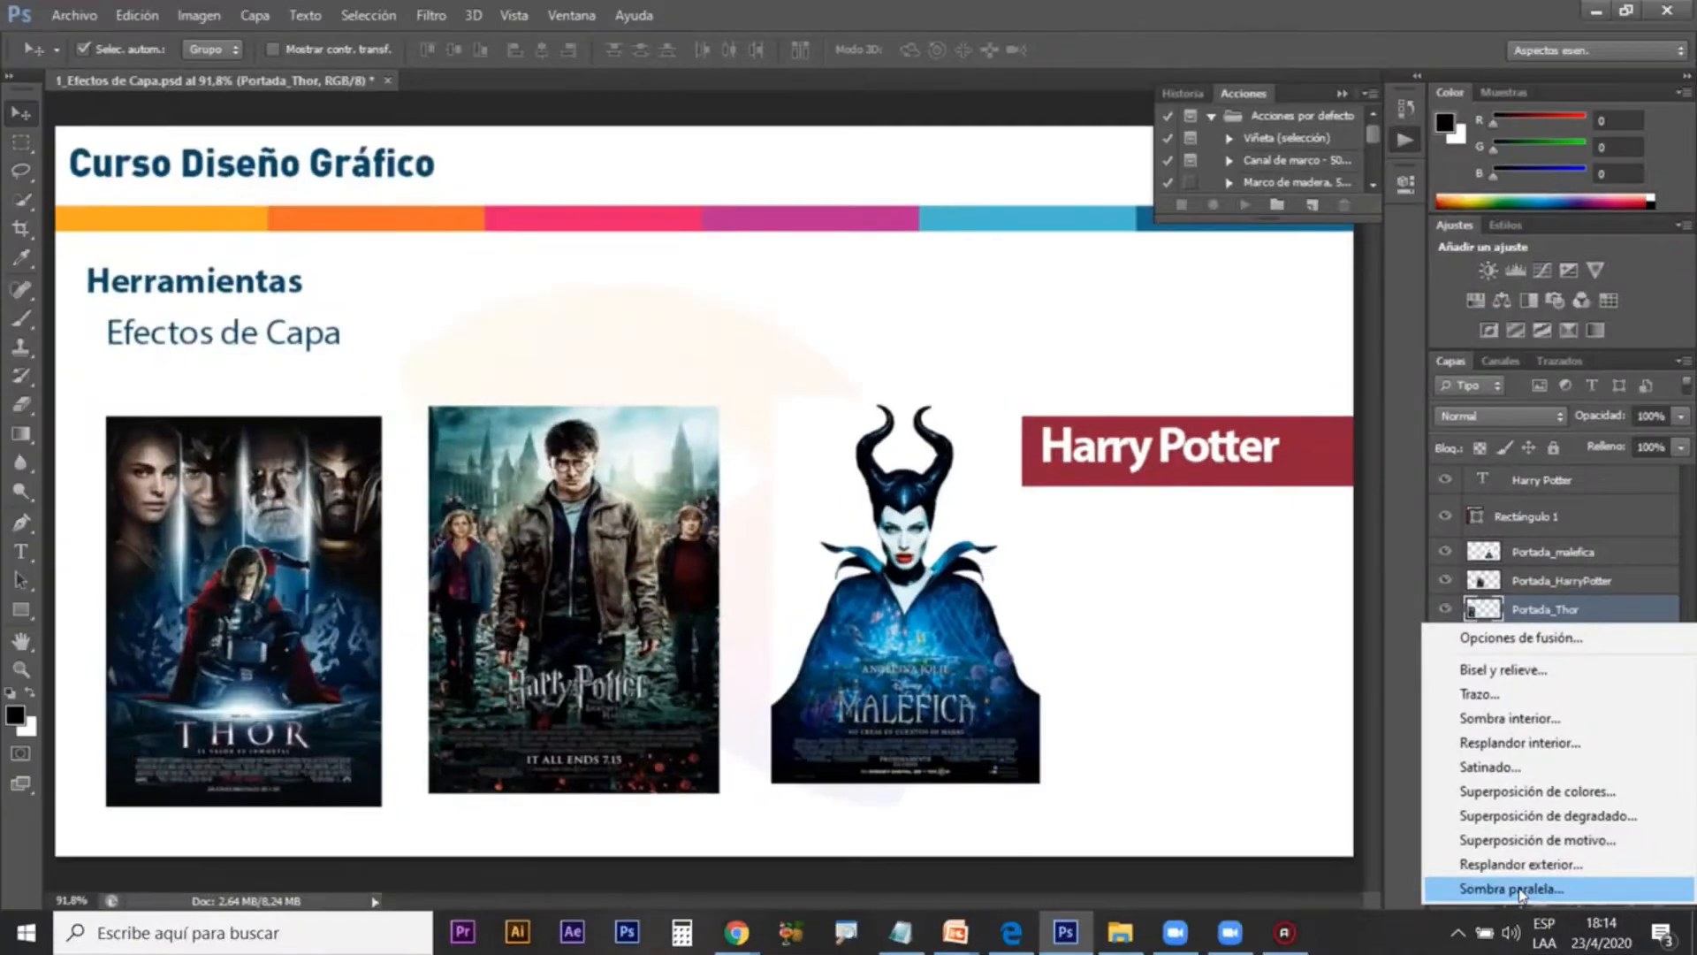
{"action": "left_click", "coordinate": [1521, 890]}
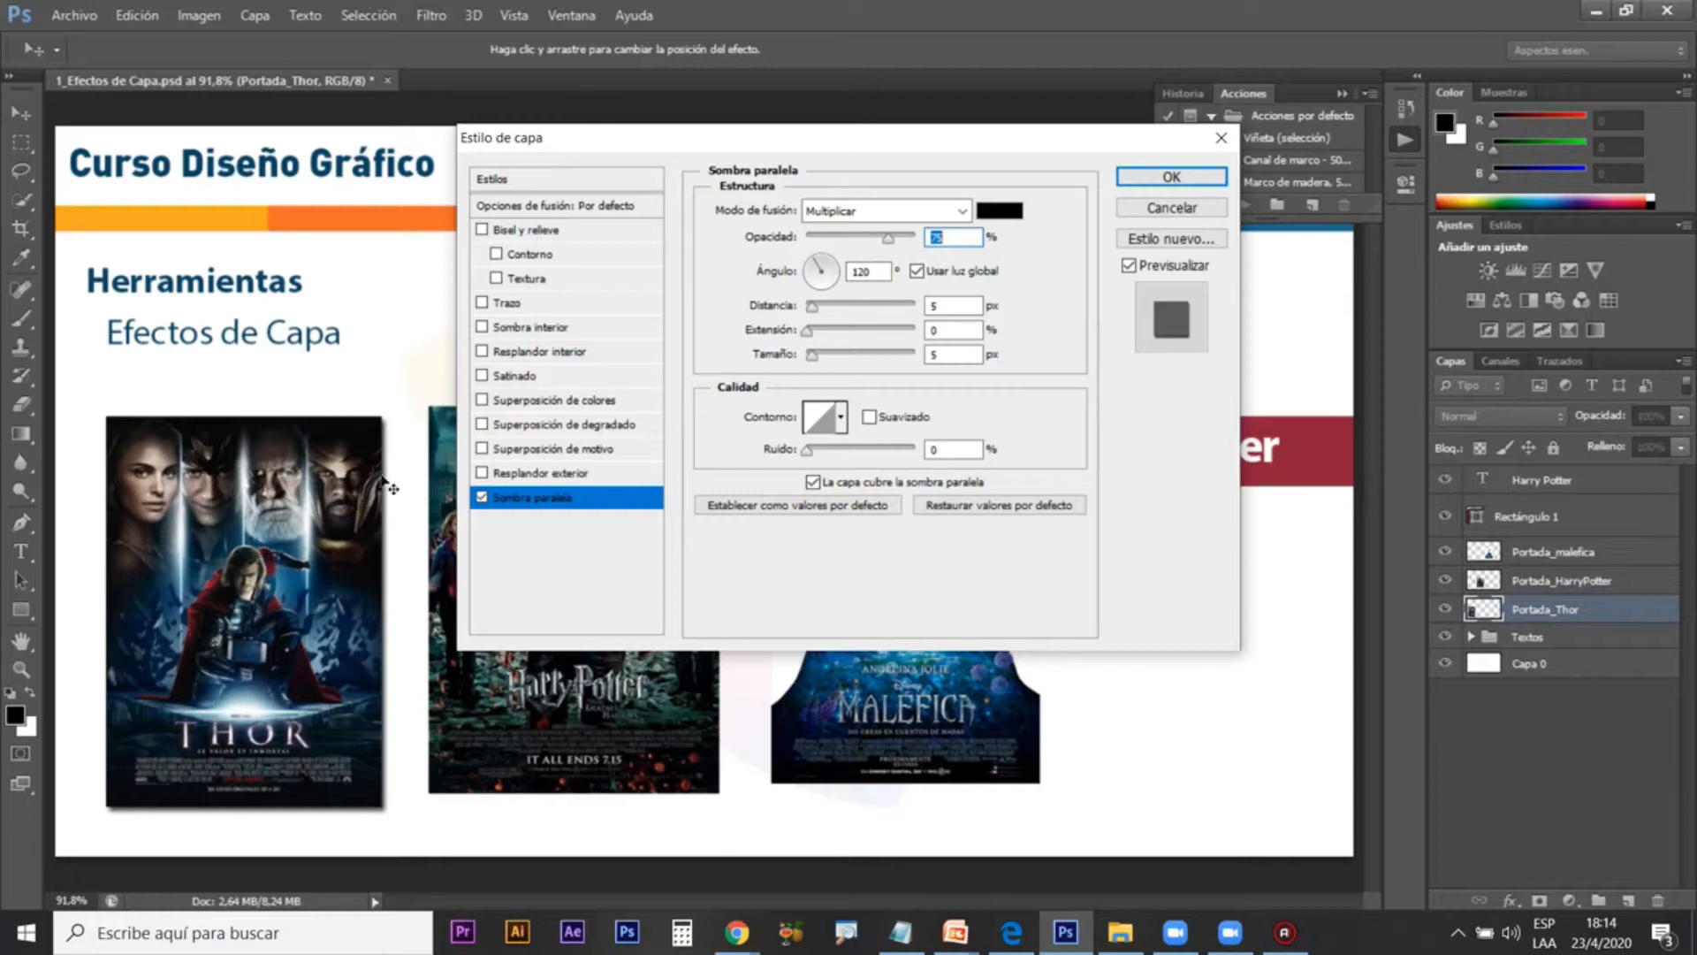
{"action": "left_click_drag", "start_coordinate": [281, 489], "coordinate": [270, 634]}
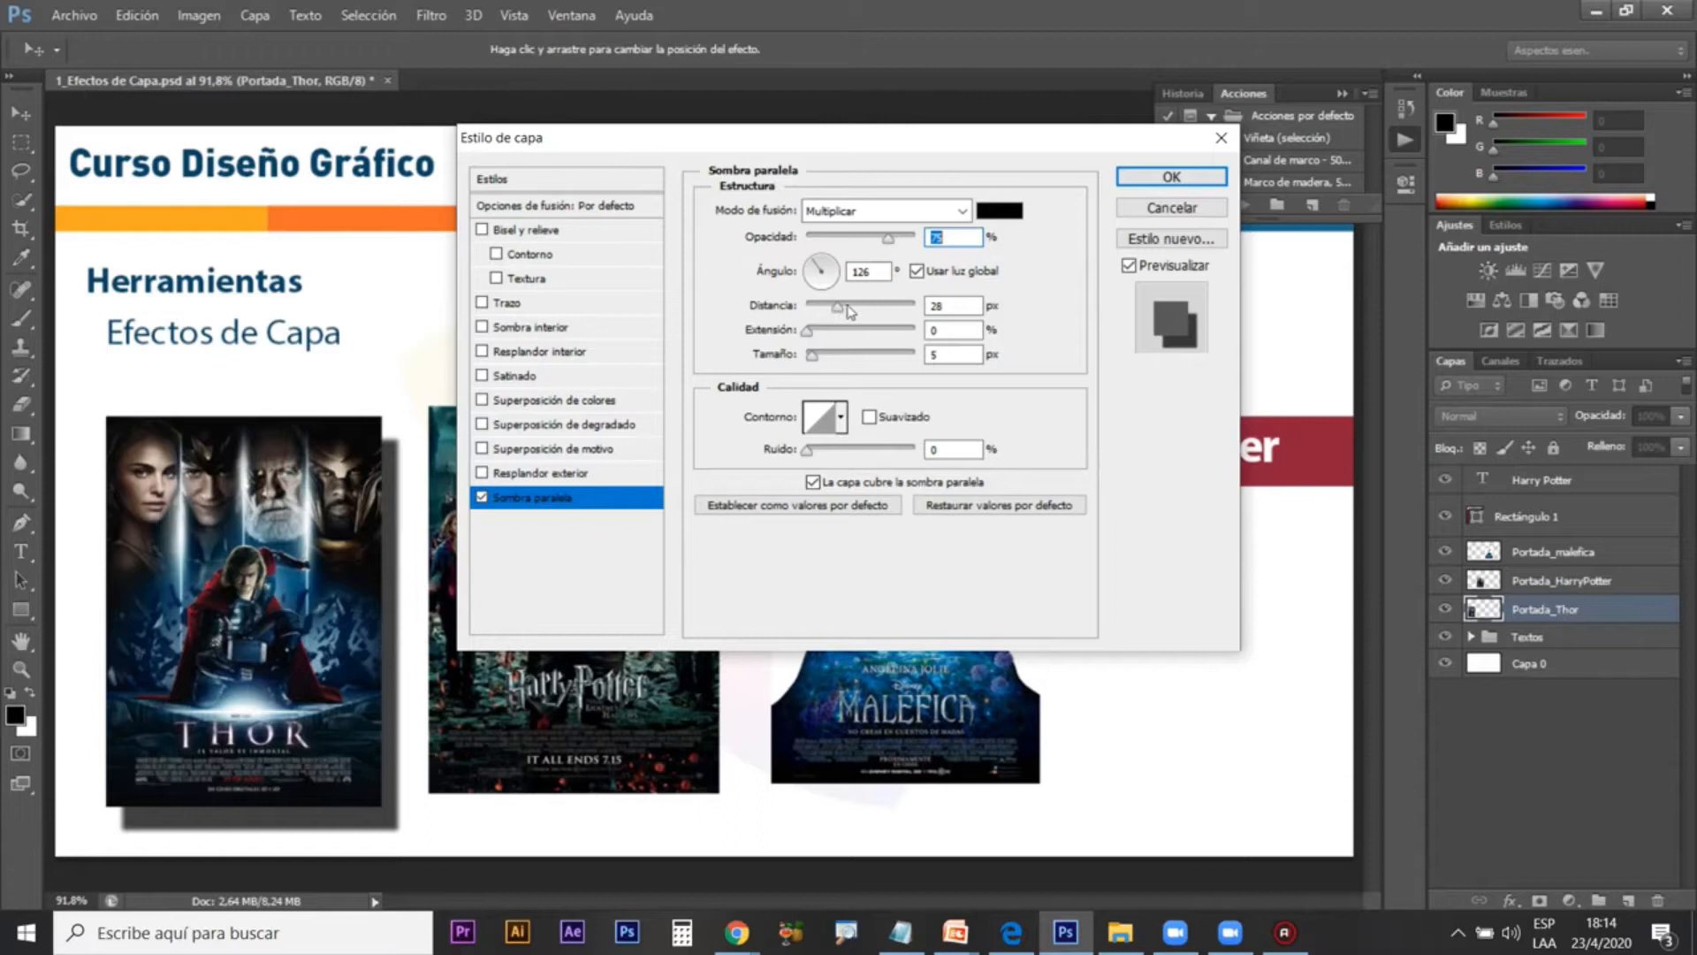
{"action": "mouse_move", "coordinate": [344, 550]}
{"action": "left_mouse_down"}
{"action": "mouse_move", "coordinate": [338, 509]}
{"action": "mouse_move", "coordinate": [294, 519]}
{"action": "mouse_move", "coordinate": [320, 562]}
{"action": "mouse_move", "coordinate": [347, 557]}
{"action": "left_mouse_up"}
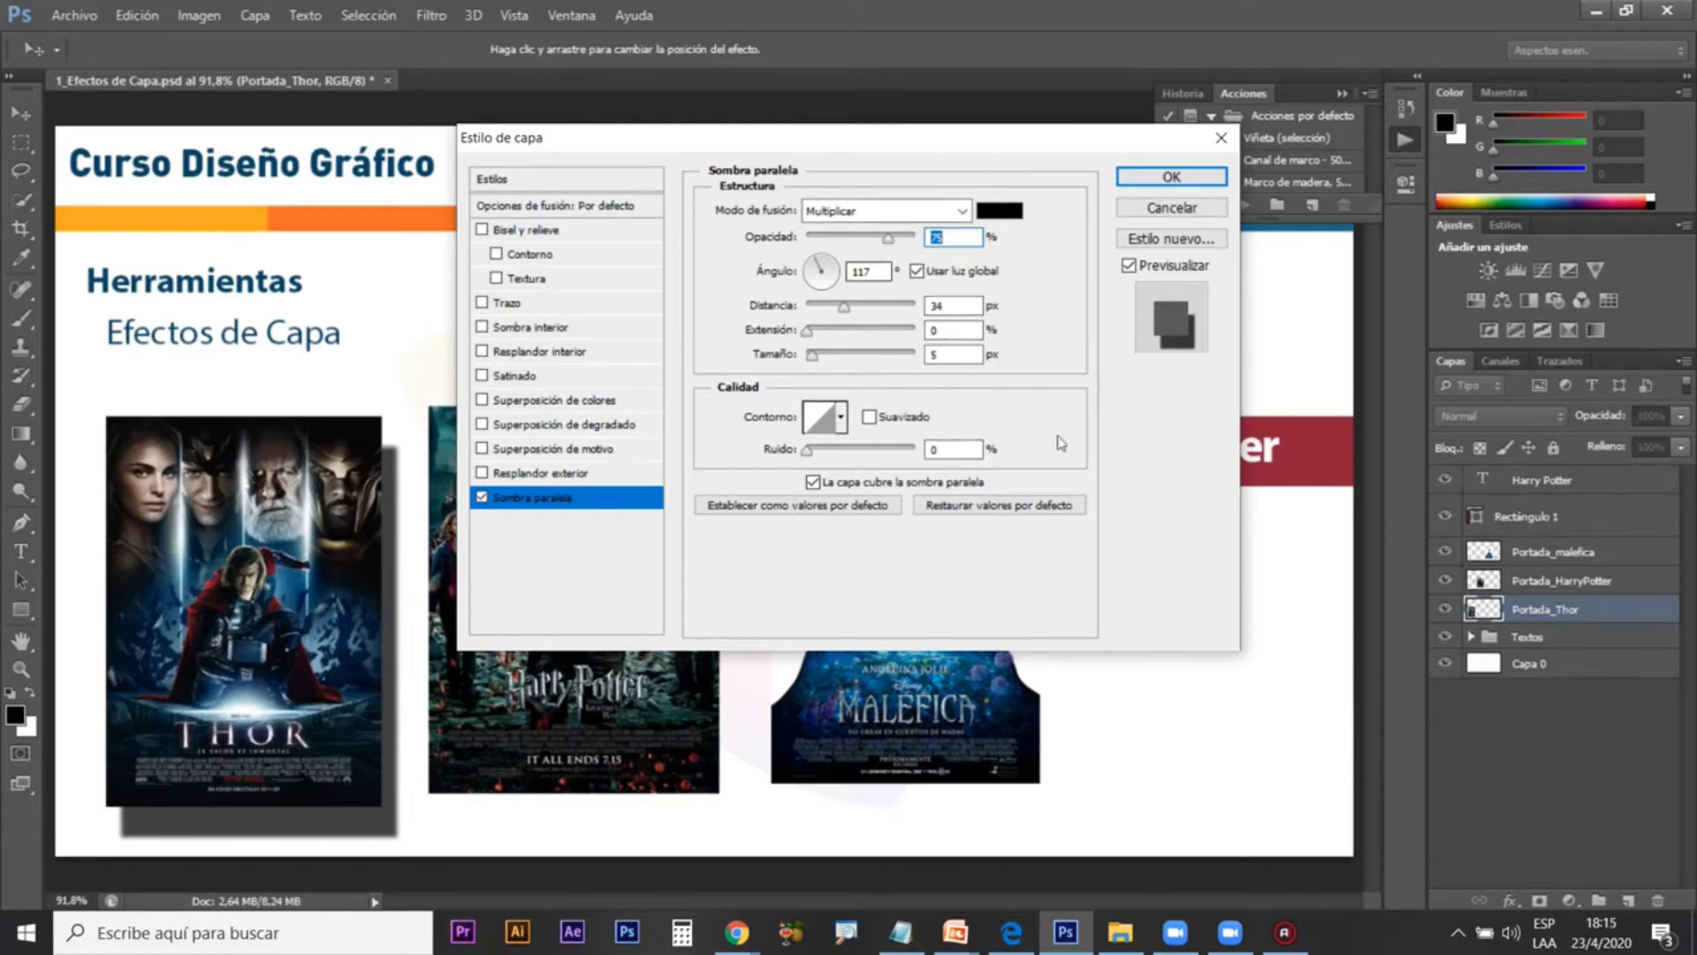
{"action": "left_click_drag", "start_coordinate": [387, 543], "coordinate": [374, 537]}
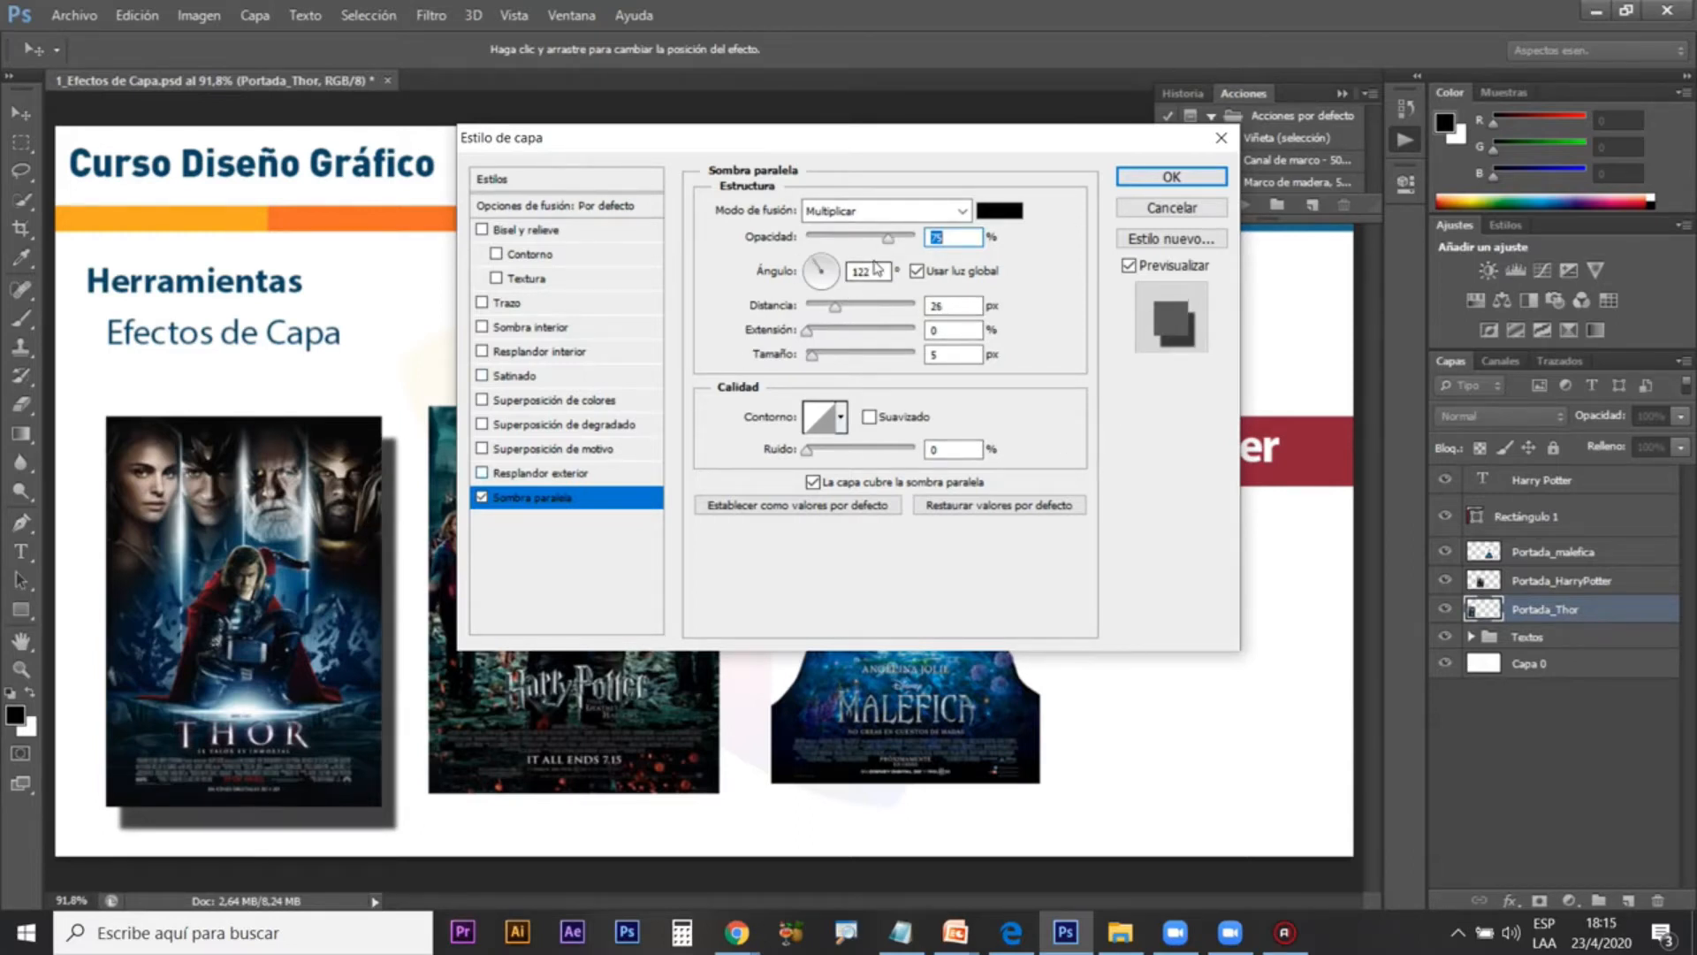
{"action": "left_click_drag", "start_coordinate": [887, 238], "coordinate": [934, 236]}
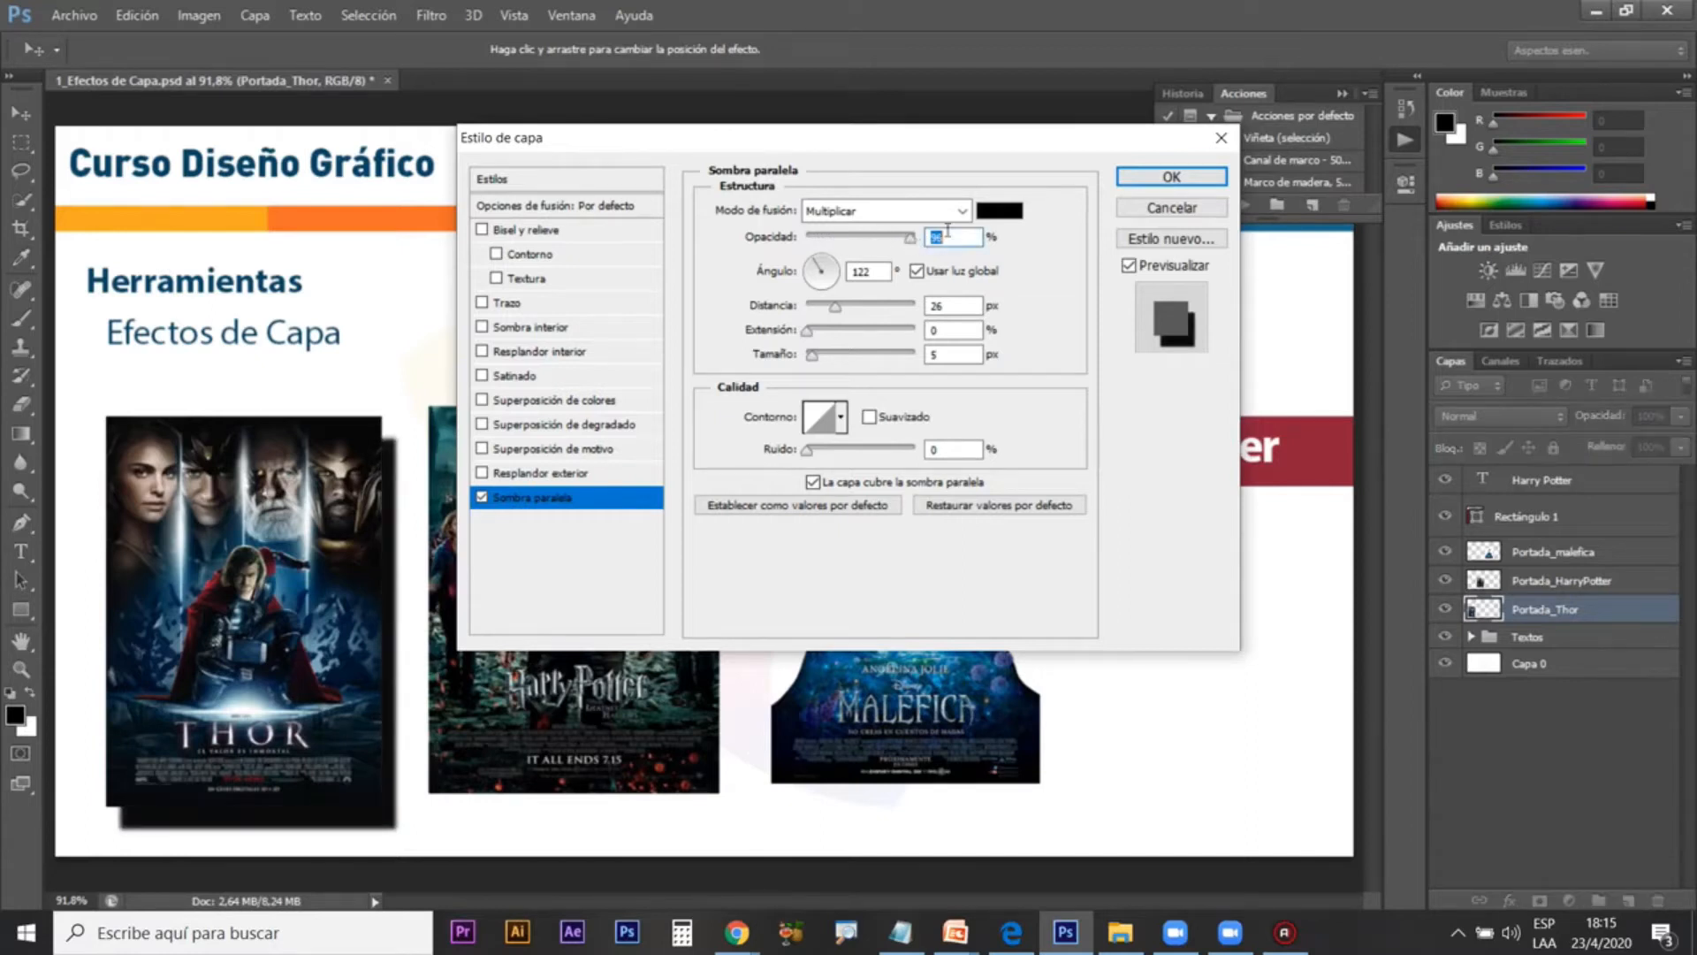
Step: Try the red color c70606 for the Thor poster's drop shadow
{"action": "left_click", "coordinate": [999, 212]}
{"action": "left_click", "coordinate": [822, 295]}
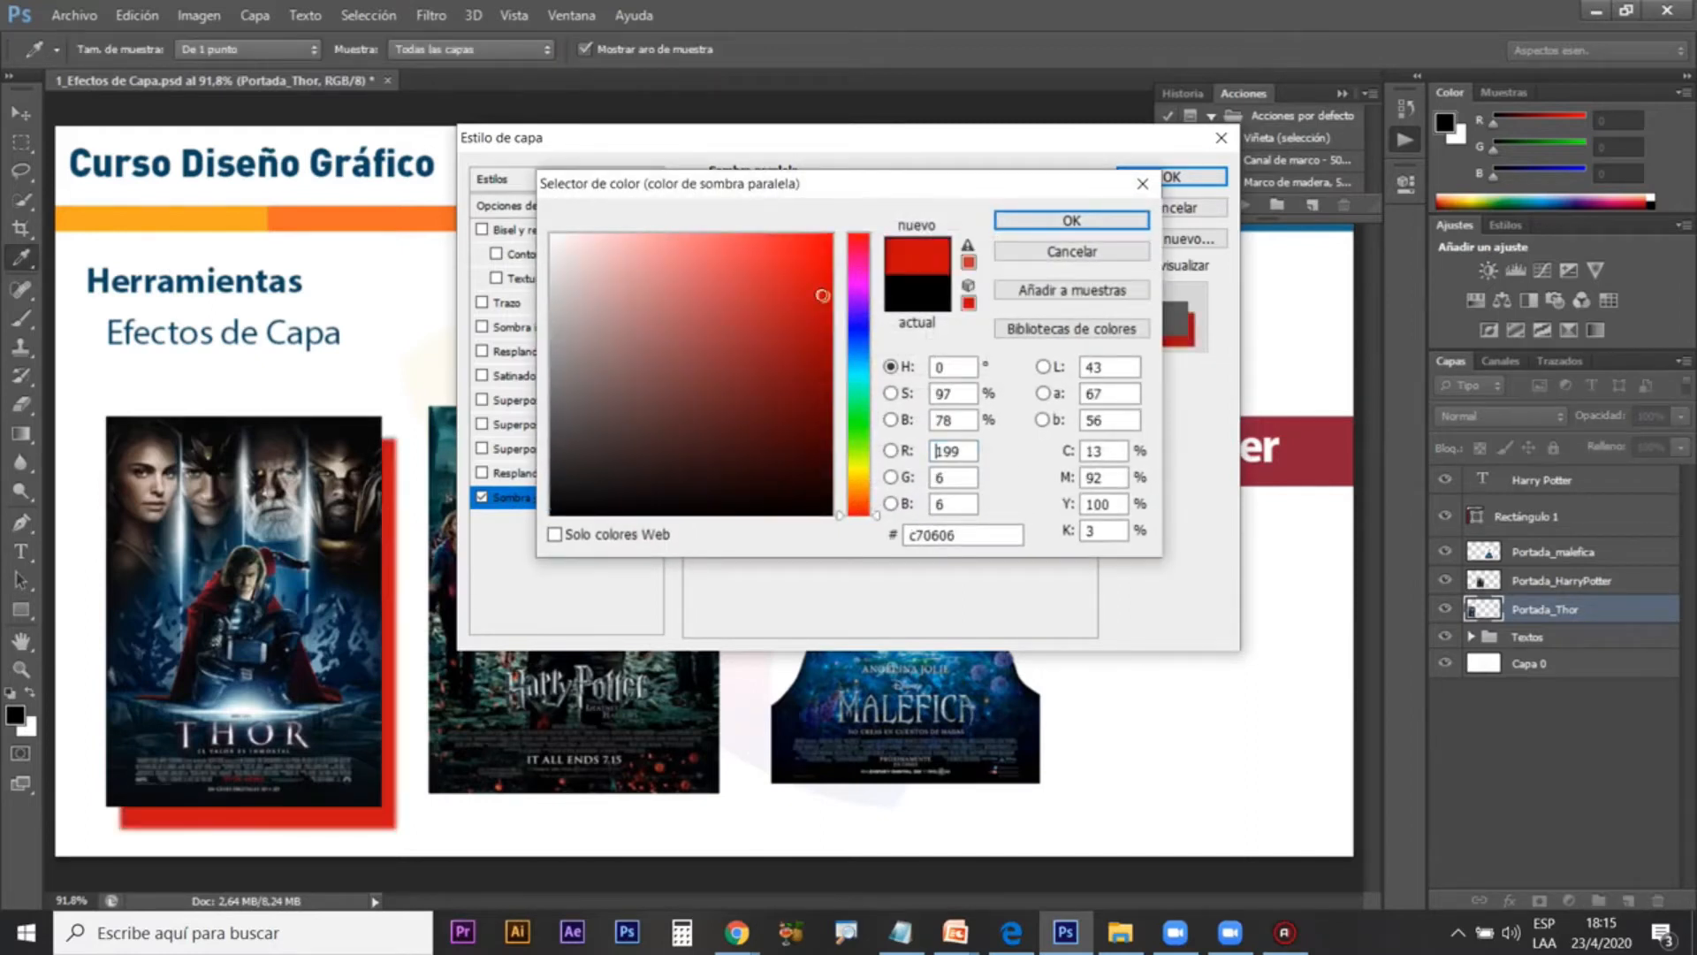
{"action": "left_click", "coordinate": [1052, 252]}
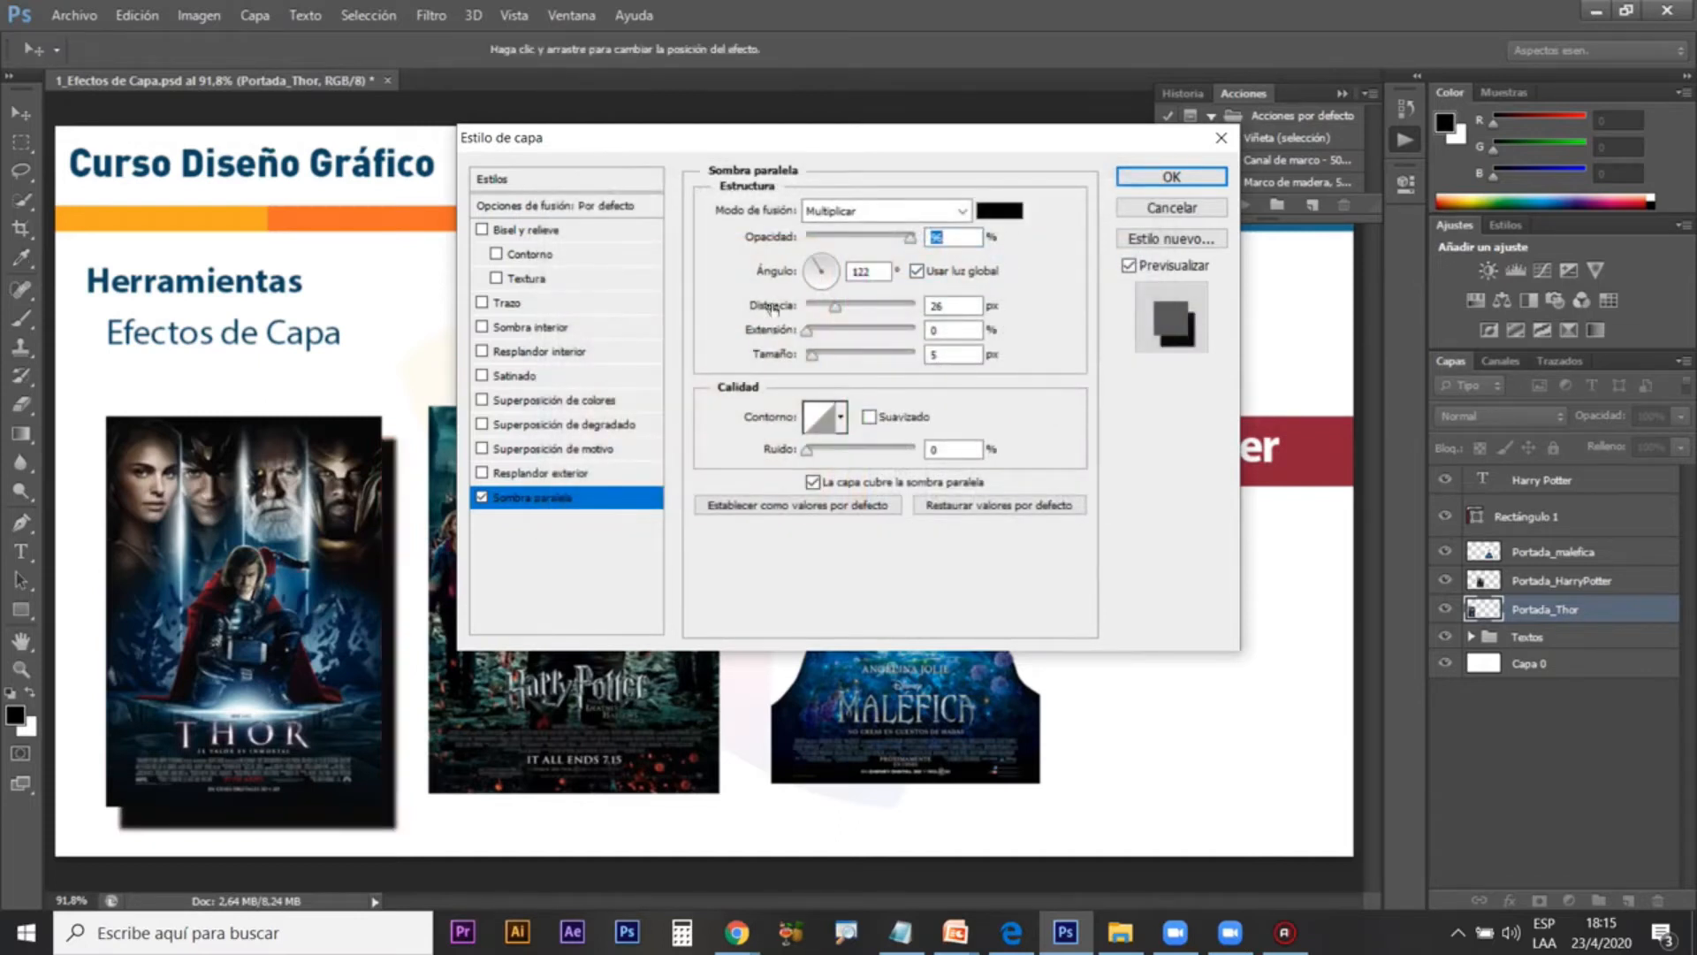
Step: Shift the Thor poster's shadow to an angle of -141° and distance of 19 px, and set its size to 29 px
{"action": "left_click_drag", "start_coordinate": [820, 276], "coordinate": [853, 309]}
{"action": "left_click_drag", "start_coordinate": [395, 431], "coordinate": [289, 510]}
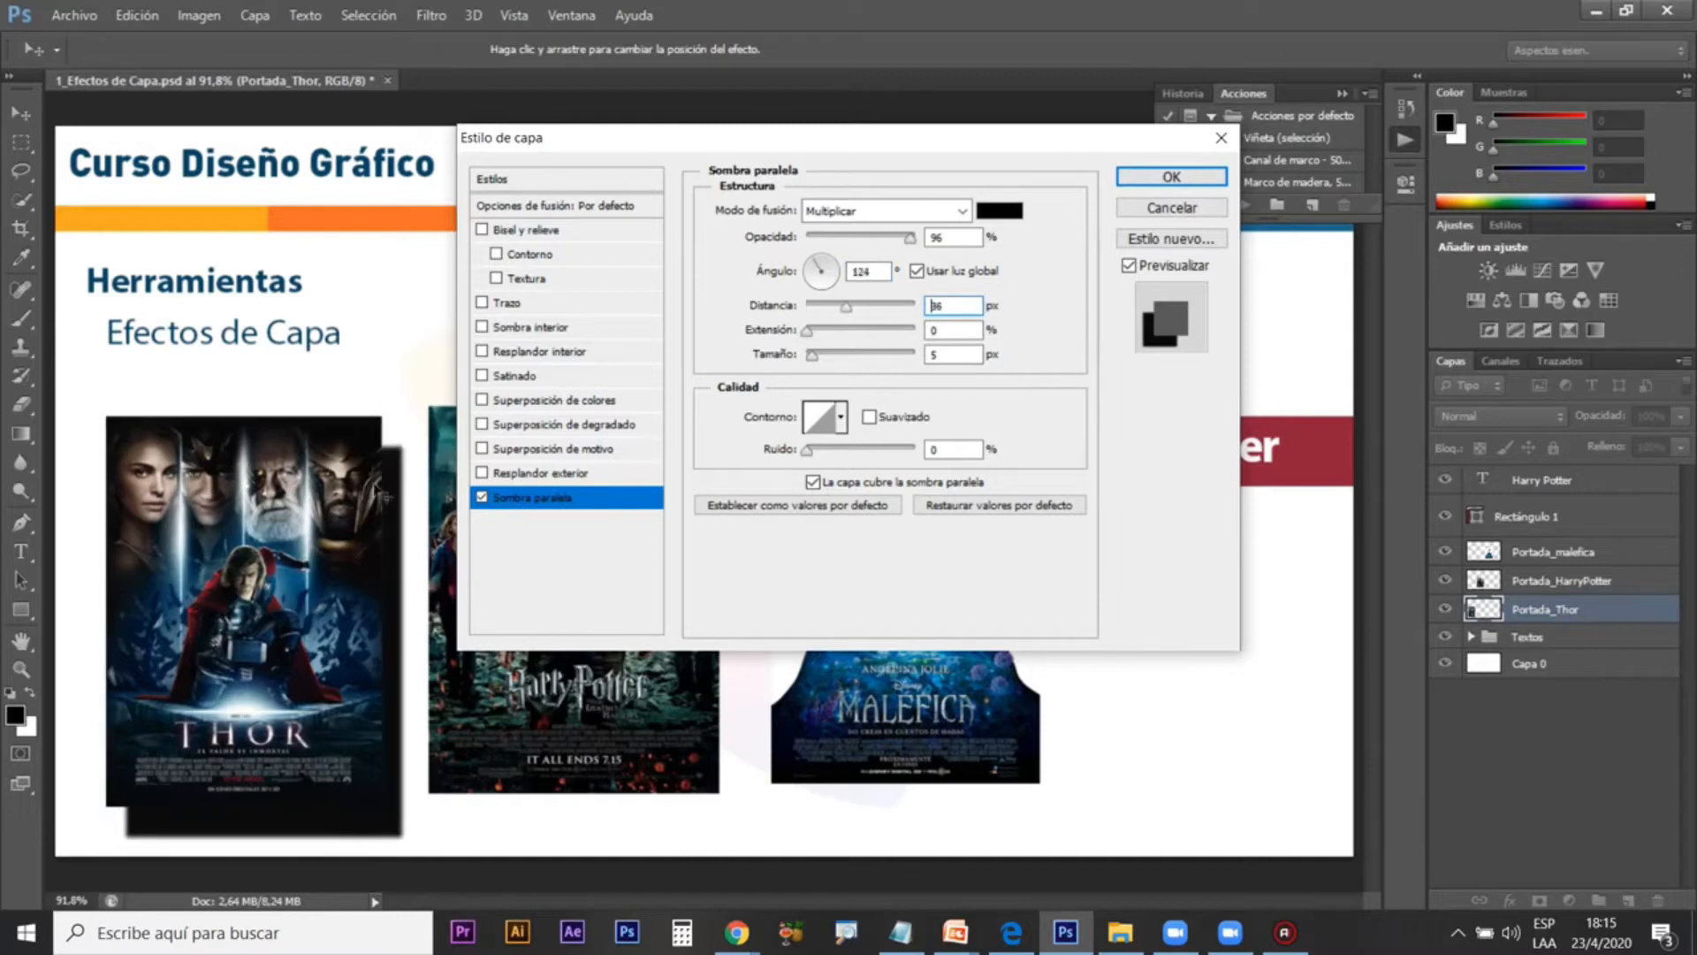
{"action": "left_click_drag", "start_coordinate": [343, 619], "coordinate": [350, 512]}
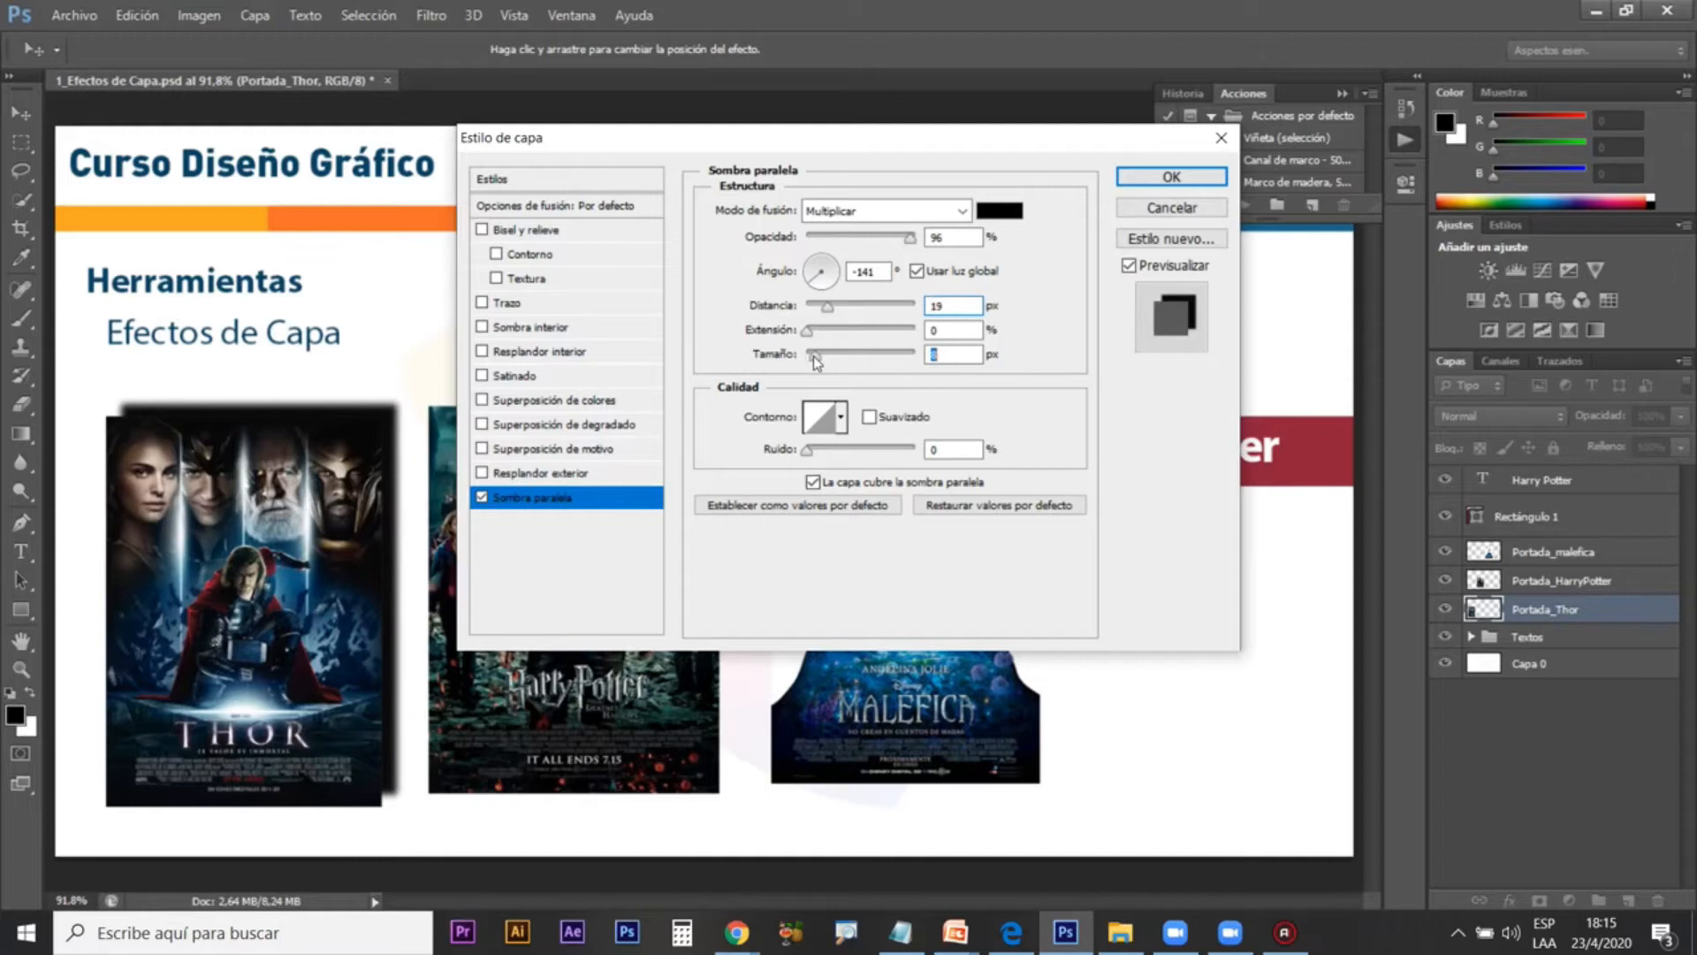
{"action": "left_click_drag", "start_coordinate": [812, 355], "coordinate": [824, 355]}
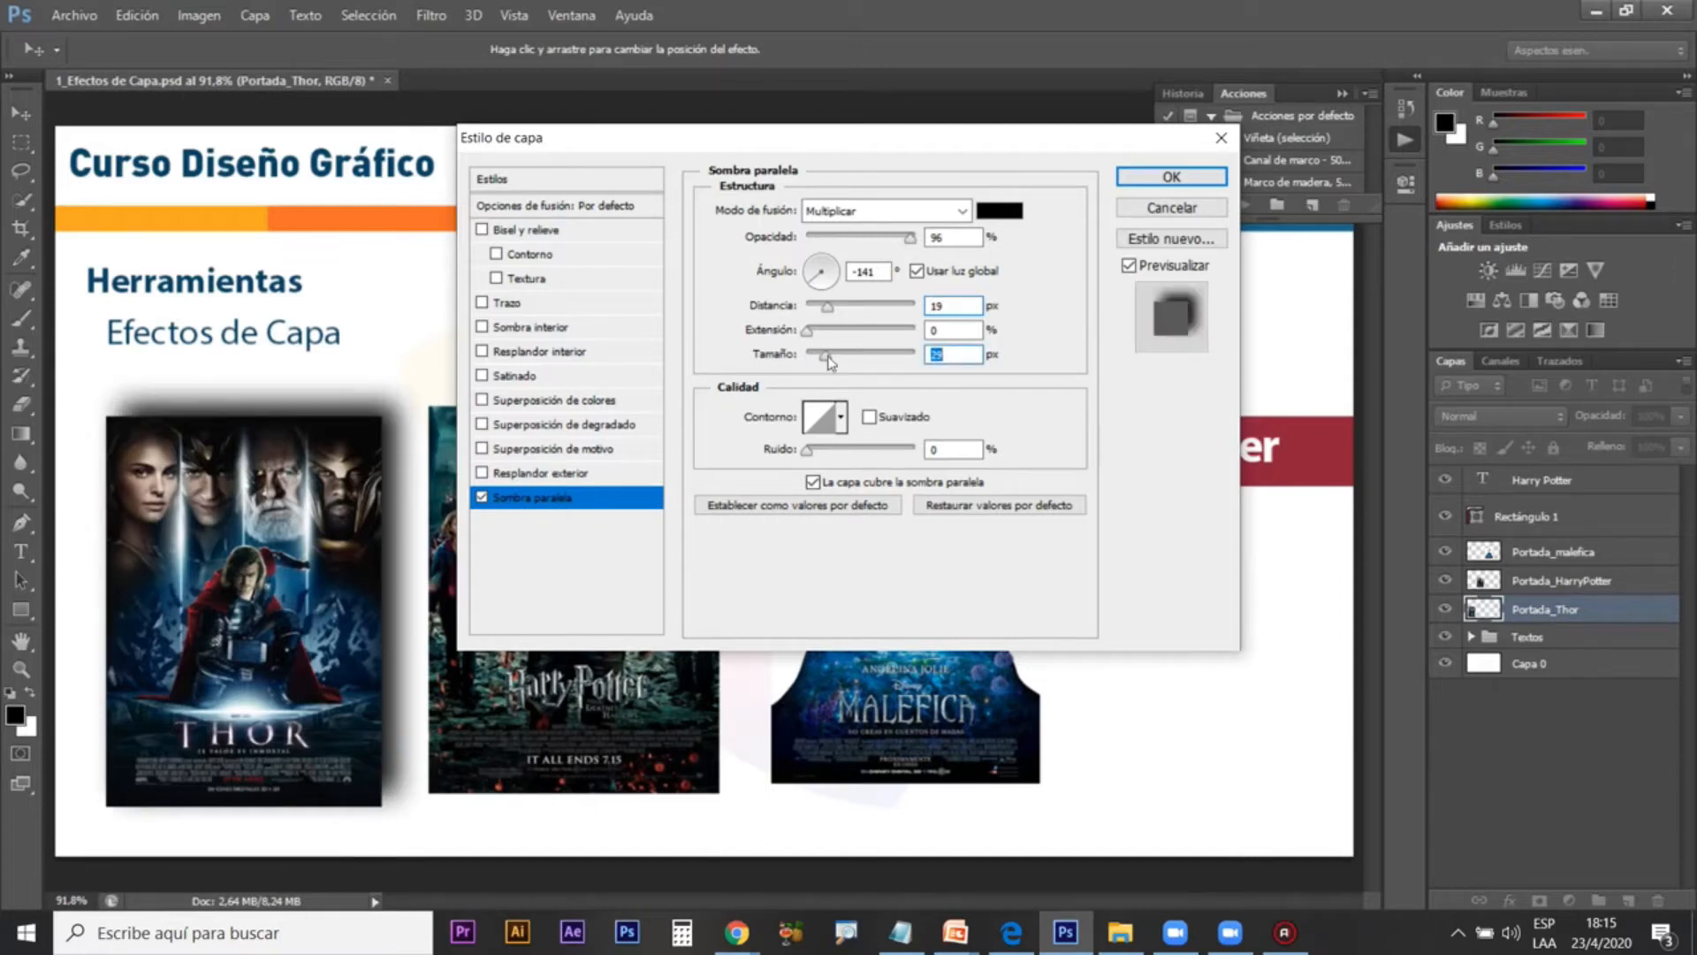
{"action": "left_click_drag", "start_coordinate": [830, 358], "coordinate": [800, 358]}
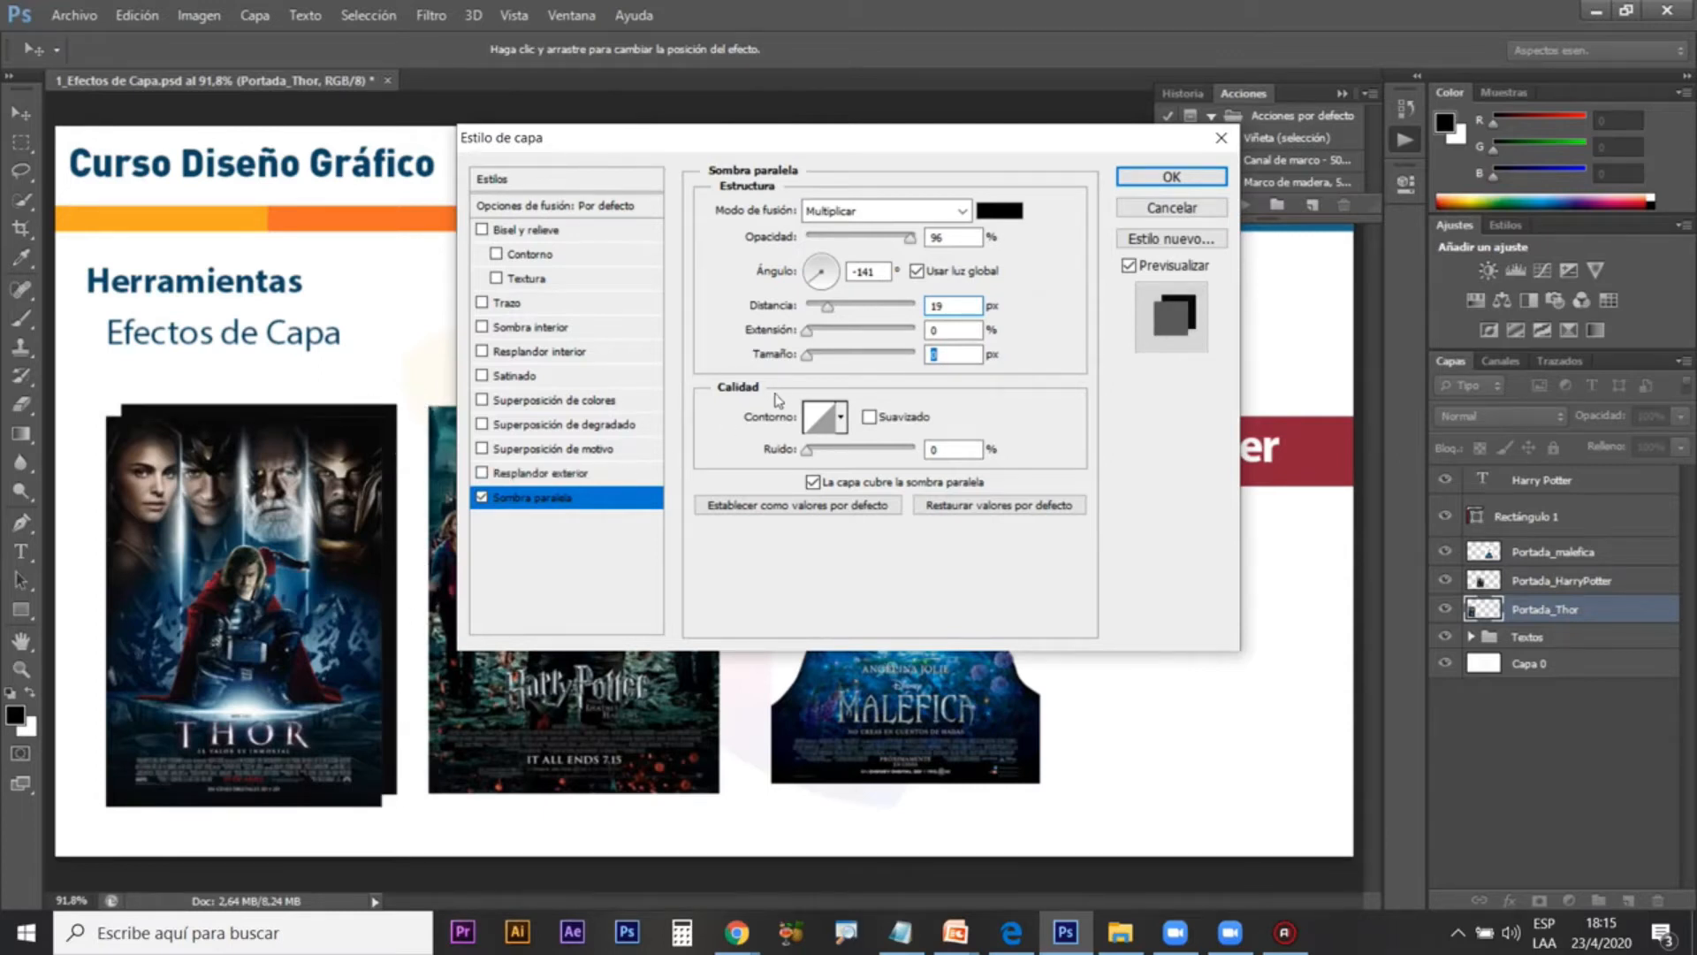
{"action": "mouse_move", "coordinate": [806, 355]}
{"action": "left_mouse_down"}
{"action": "mouse_move", "coordinate": [902, 366]}
{"action": "mouse_move", "coordinate": [825, 358]}
{"action": "left_mouse_up"}
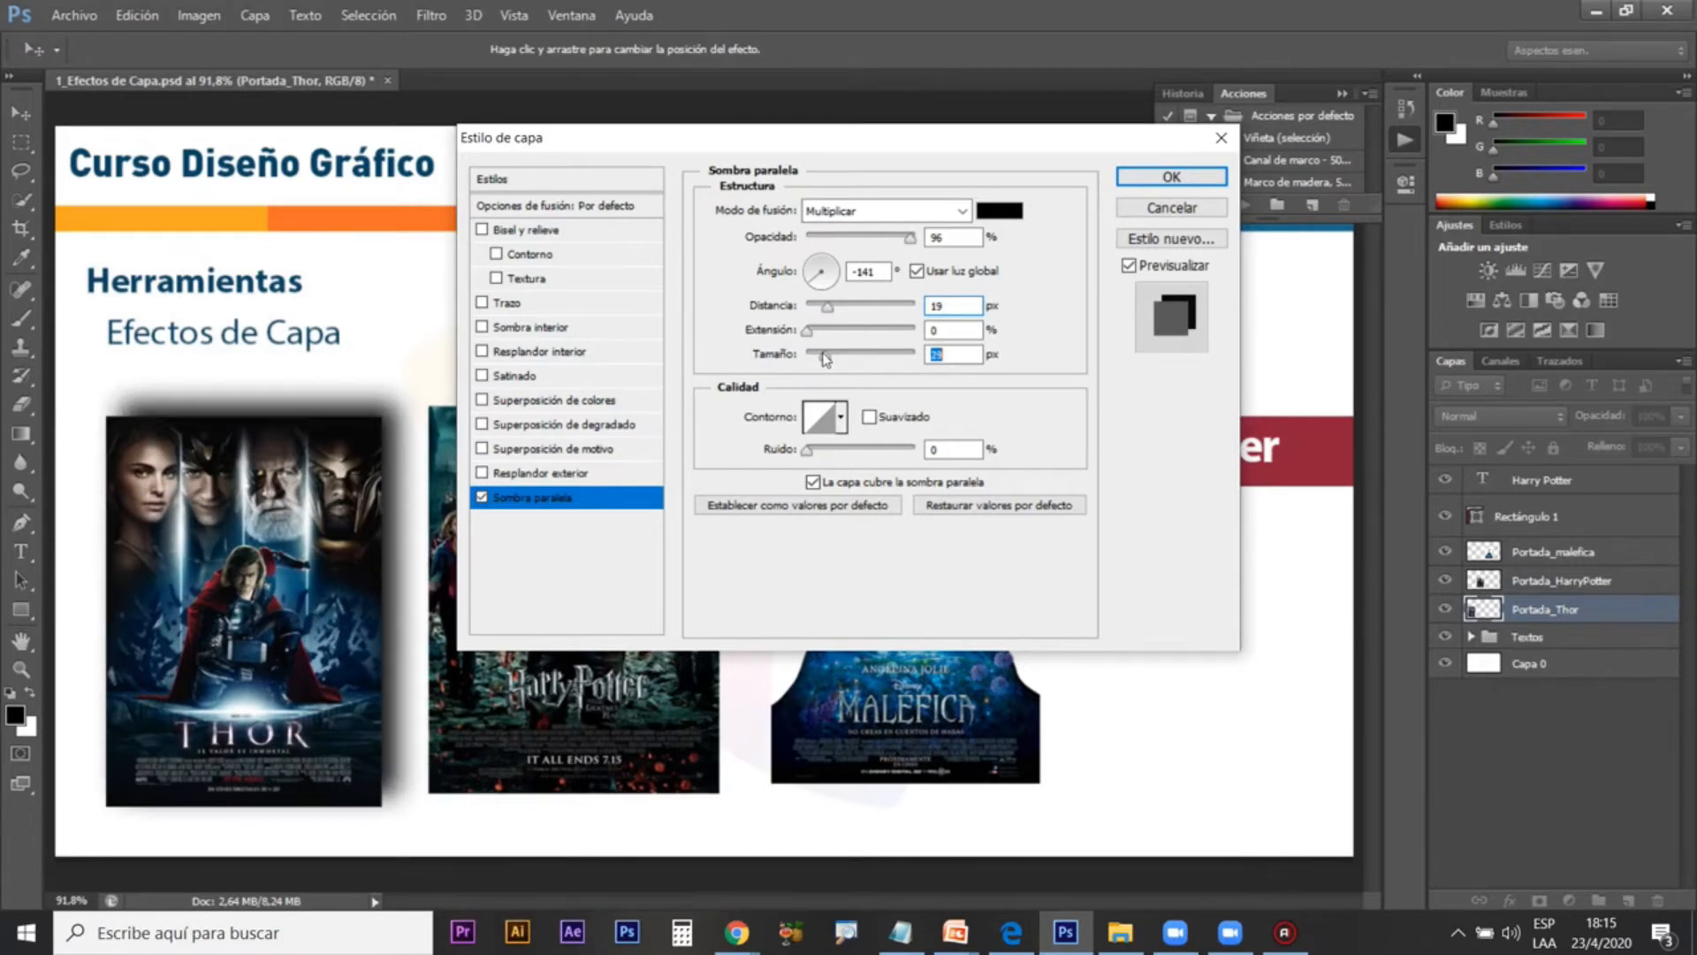
Step: Set the Thor poster's shadow to 76% opacity, 141° angle, 29 px distance and 13 px size, and apply the style
{"action": "left_click_drag", "start_coordinate": [908, 239], "coordinate": [887, 239]}
{"action": "left_click_drag", "start_coordinate": [267, 691], "coordinate": [281, 738]}
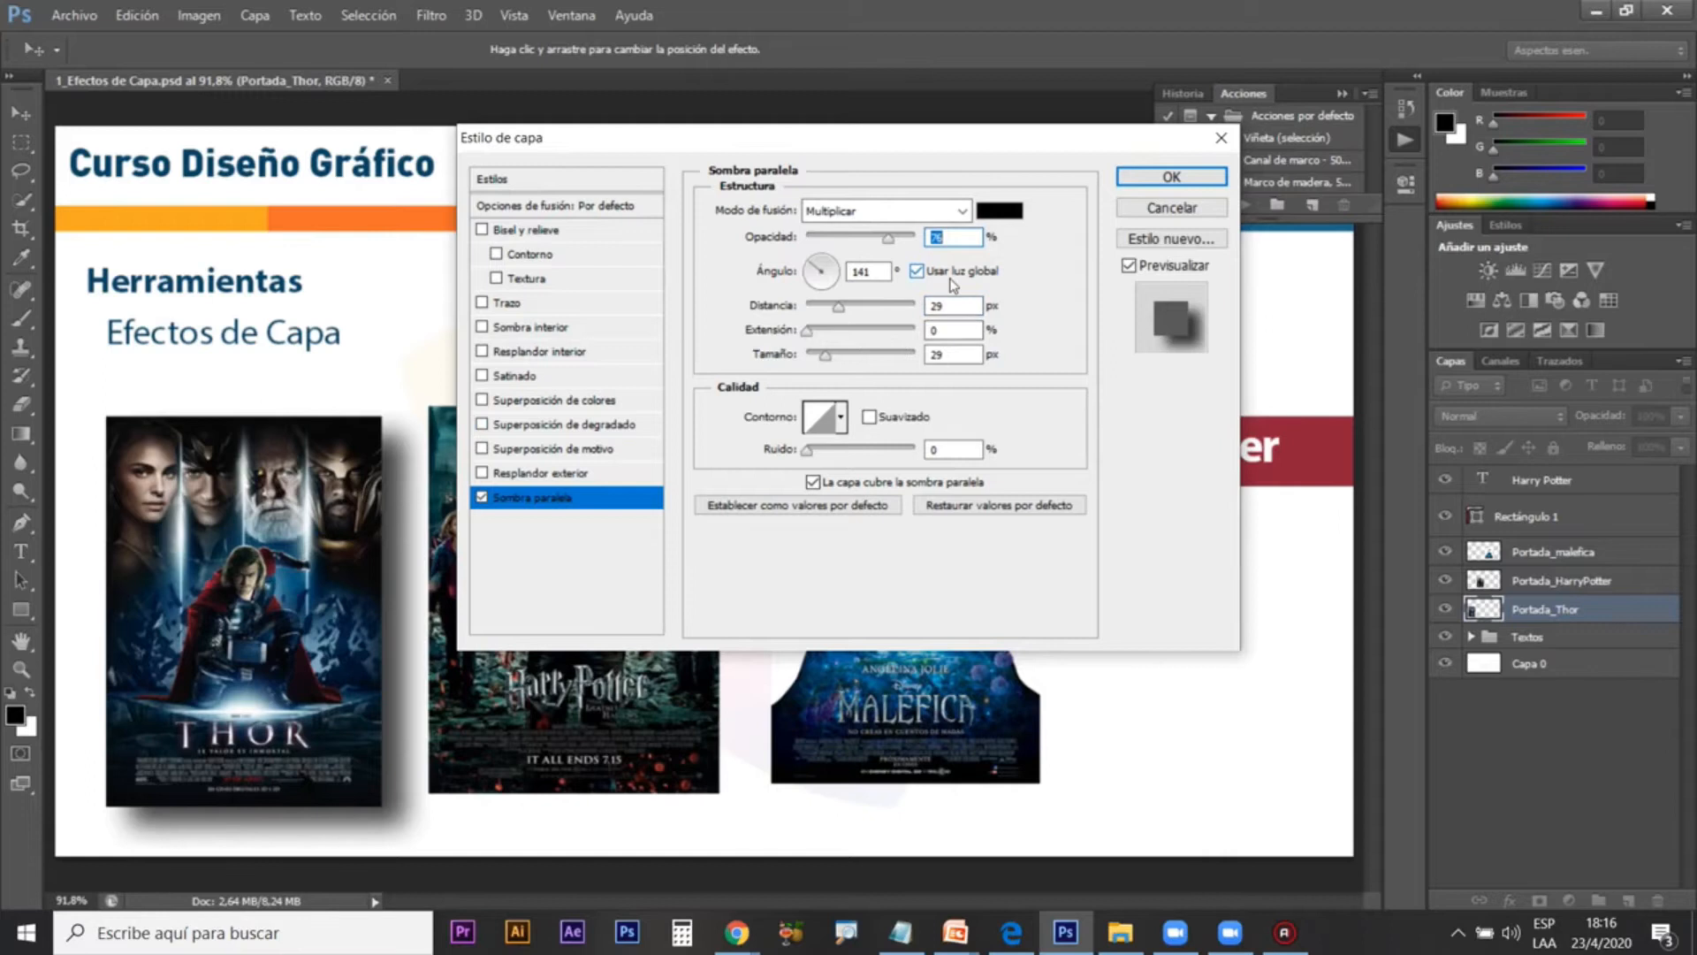
{"action": "left_click_drag", "start_coordinate": [829, 357], "coordinate": [819, 362]}
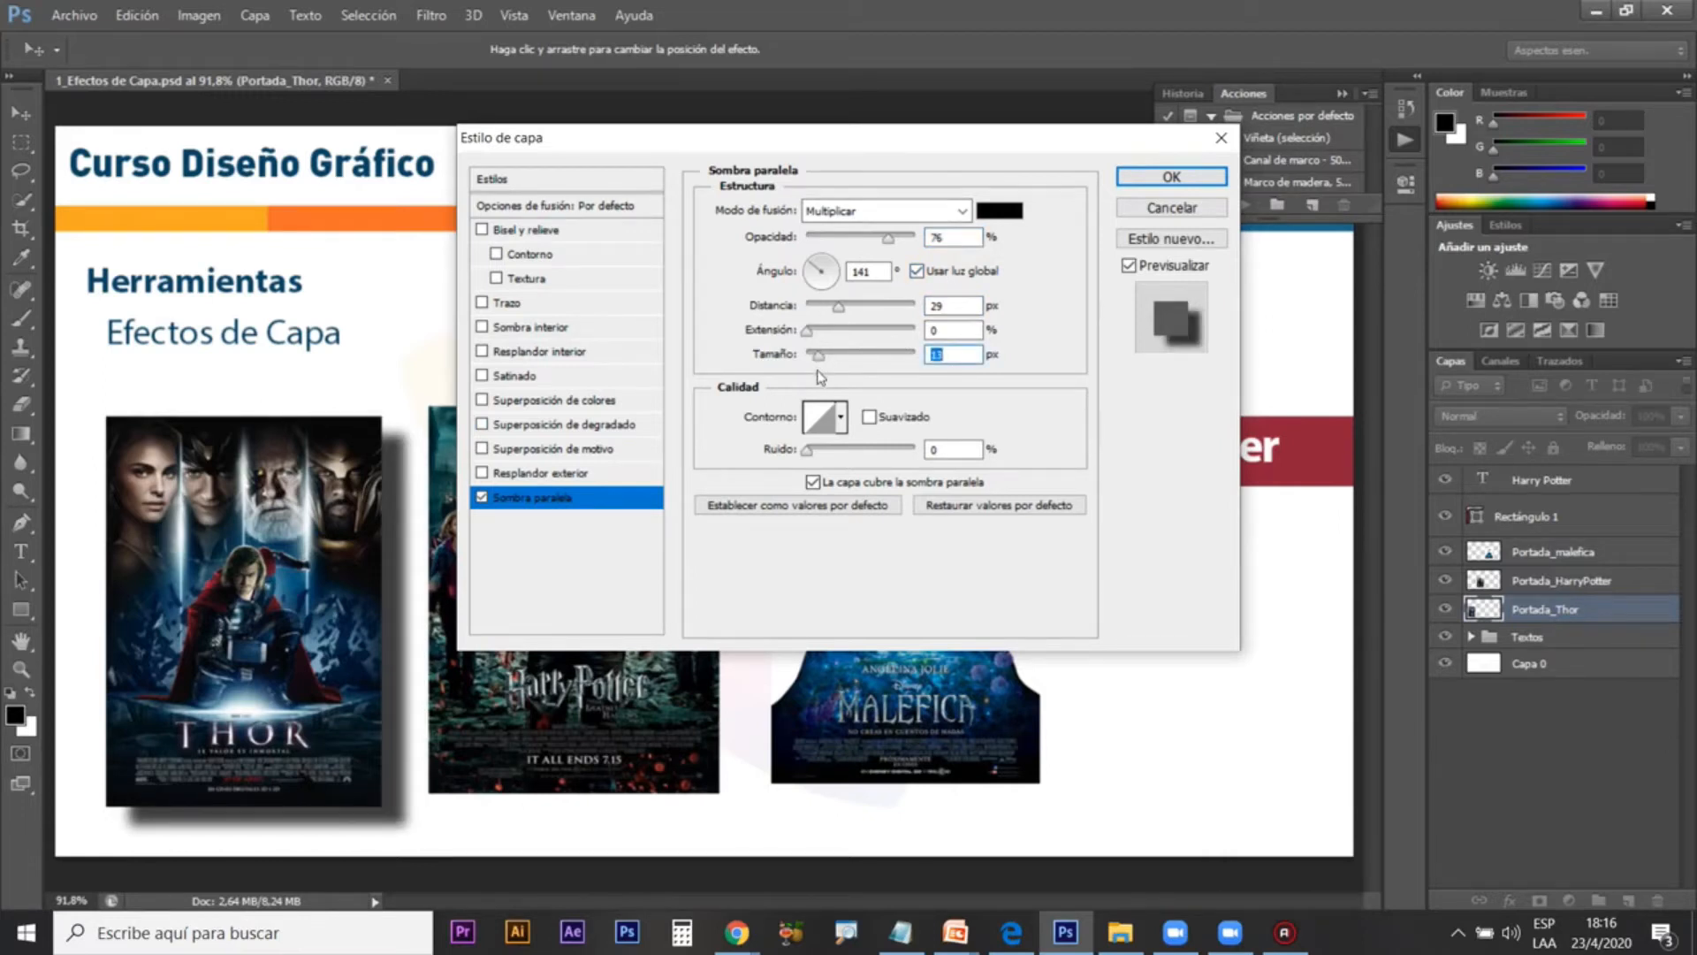
{"action": "left_click", "coordinate": [1142, 180]}
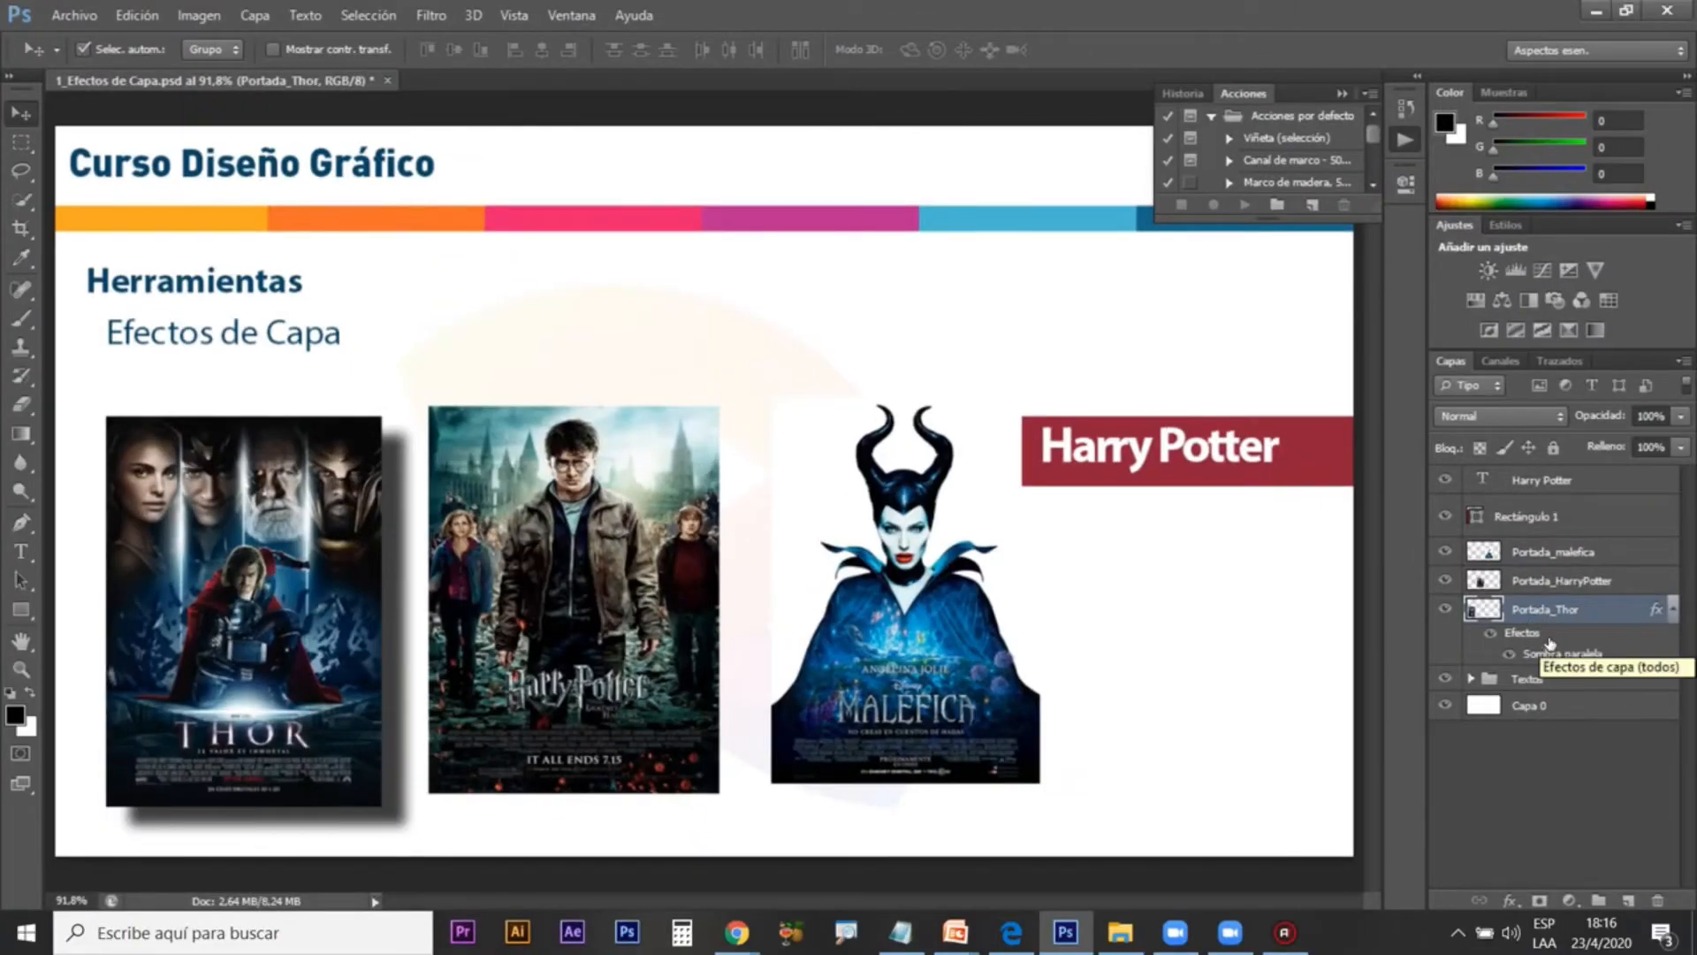
Step: Move the Thor poster slightly up and toggle its drop shadow's visibility off and on again
{"action": "left_click_drag", "start_coordinate": [310, 597], "coordinate": [336, 559]}
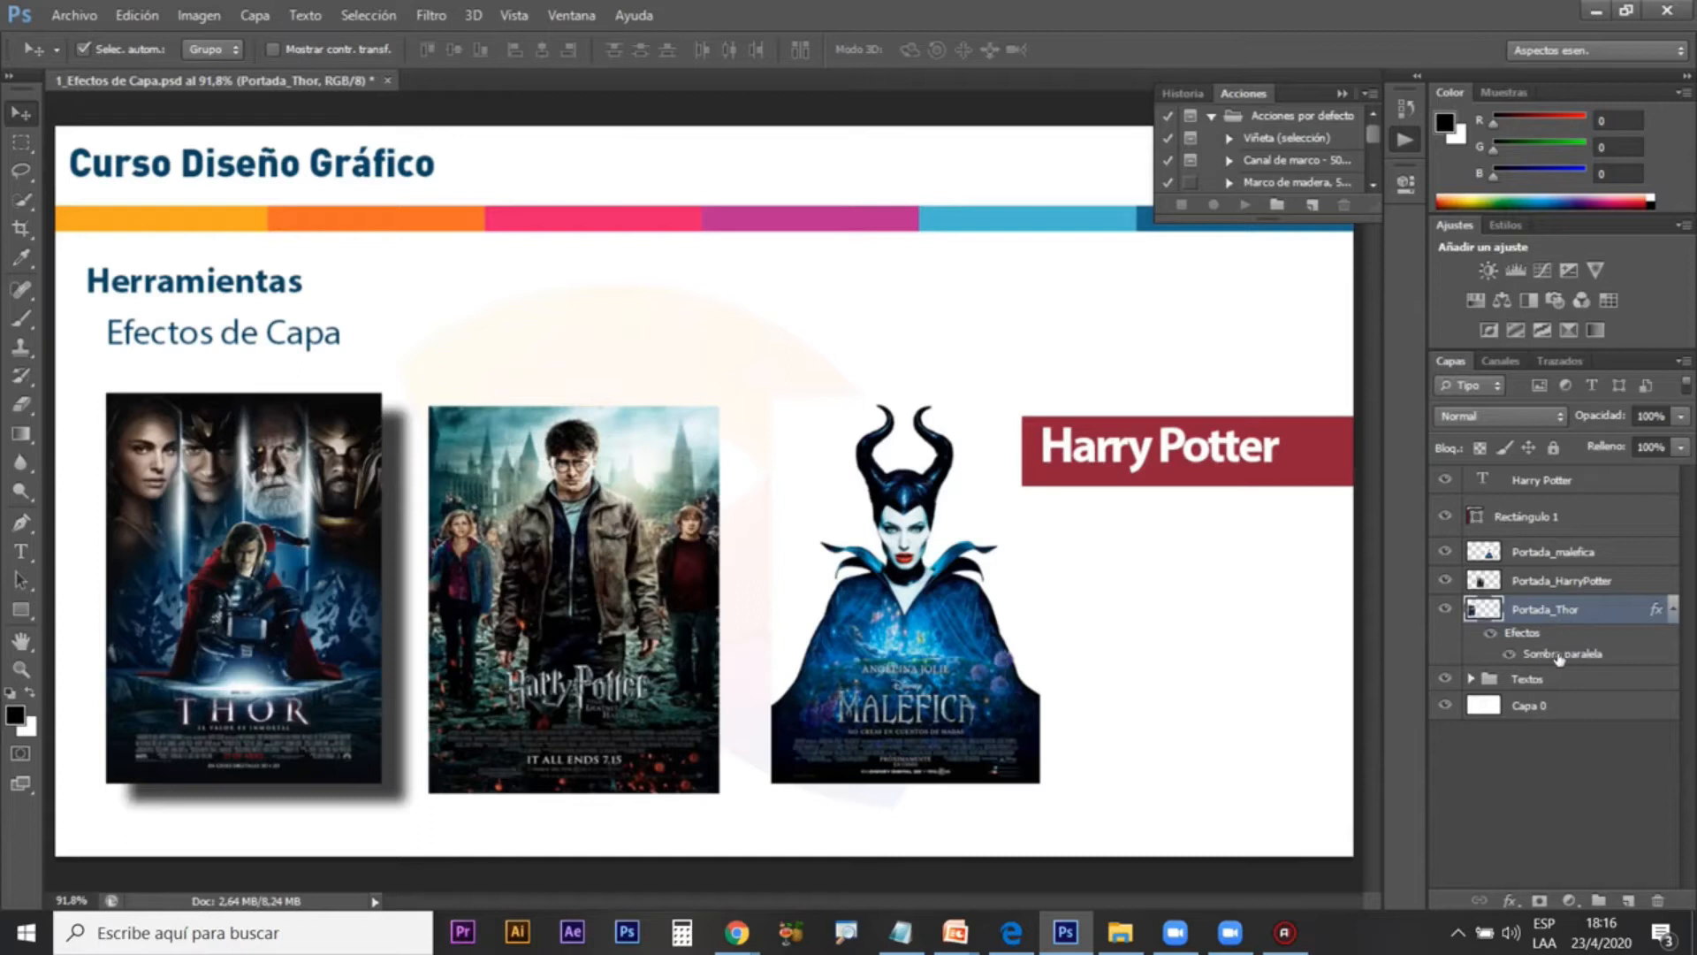
{"action": "left_click", "coordinate": [1509, 654]}
{"action": "left_click", "coordinate": [1509, 654]}
Step: Edit the Thor poster's existing drop shadow to a 64° angle and 32 px distance
{"action": "double_click", "coordinate": [1563, 654]}
{"action": "left_click_drag", "start_coordinate": [371, 443], "coordinate": [327, 439]}
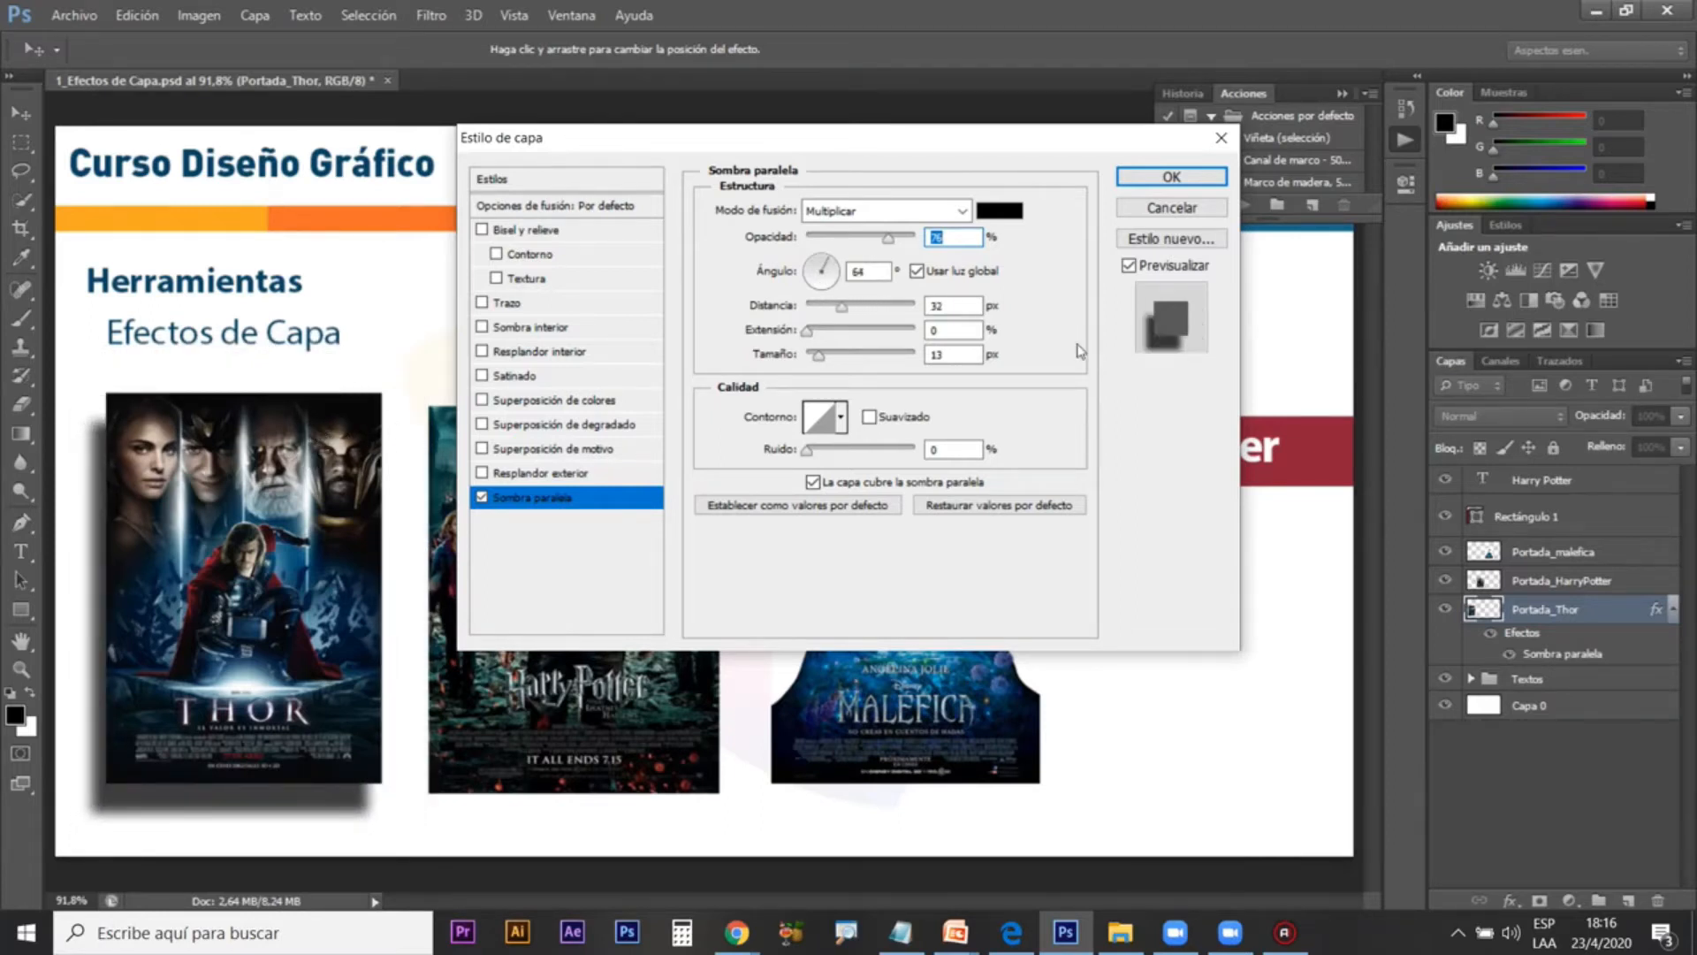
{"action": "left_click", "coordinate": [1173, 181]}
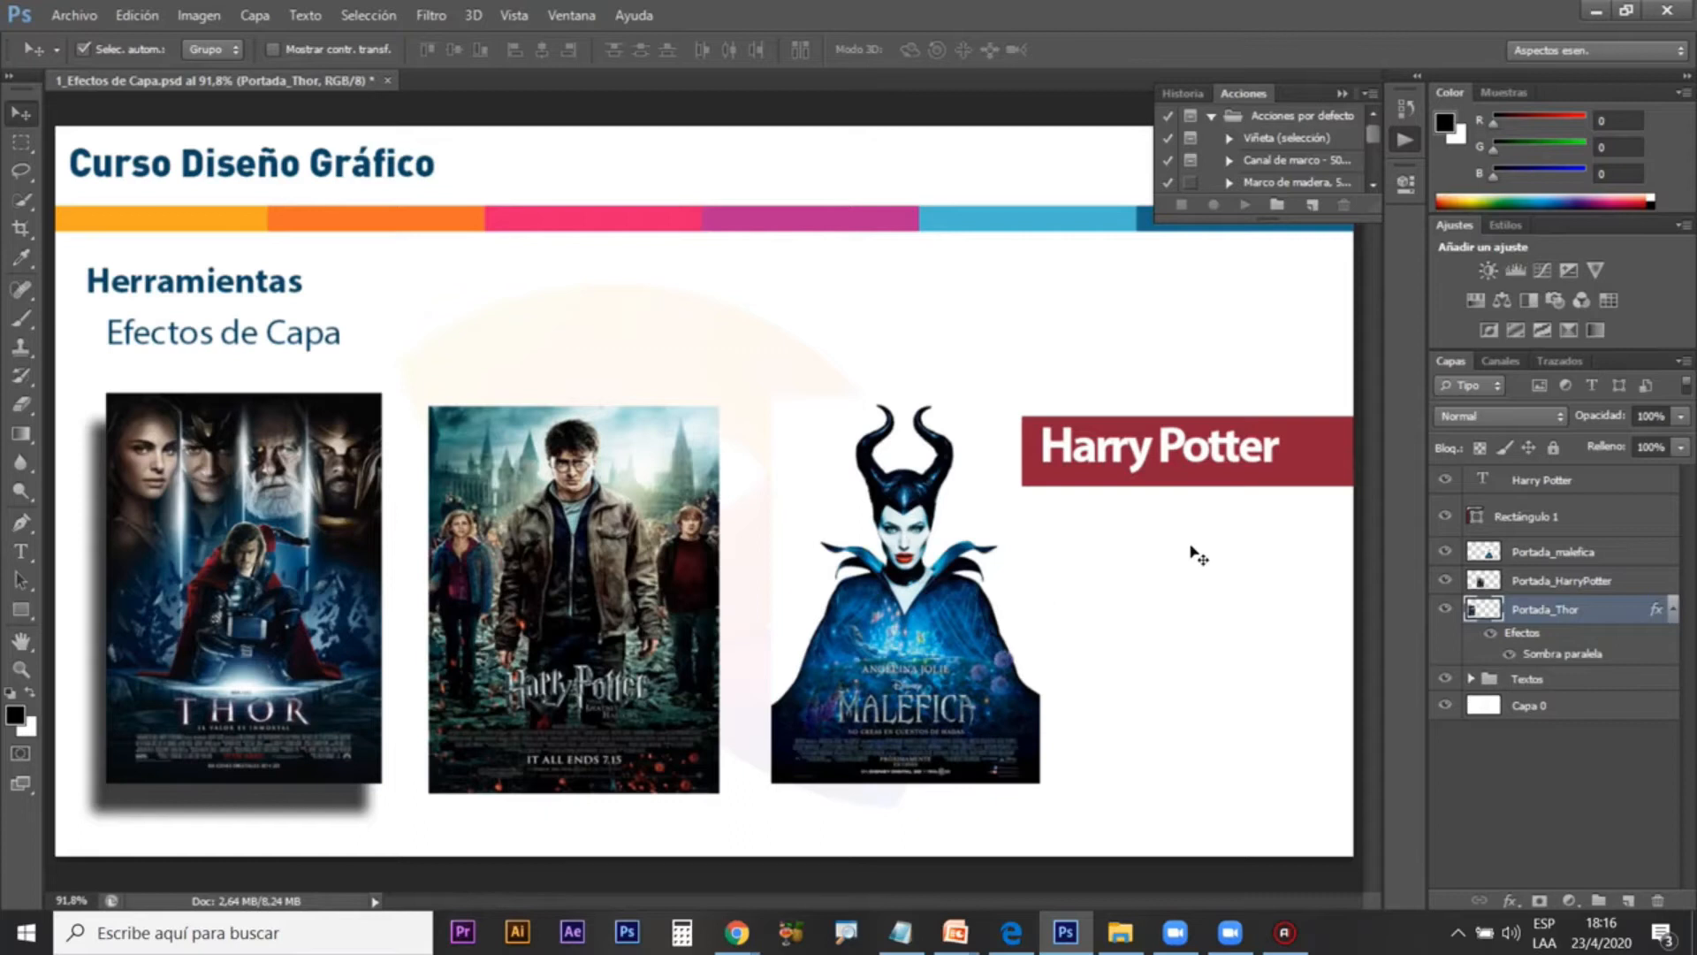
Step: Add a drop shadow to the Harry Potter text using the global light, with a 97° angle and 16 px distance
{"action": "left_click", "coordinate": [1202, 468]}
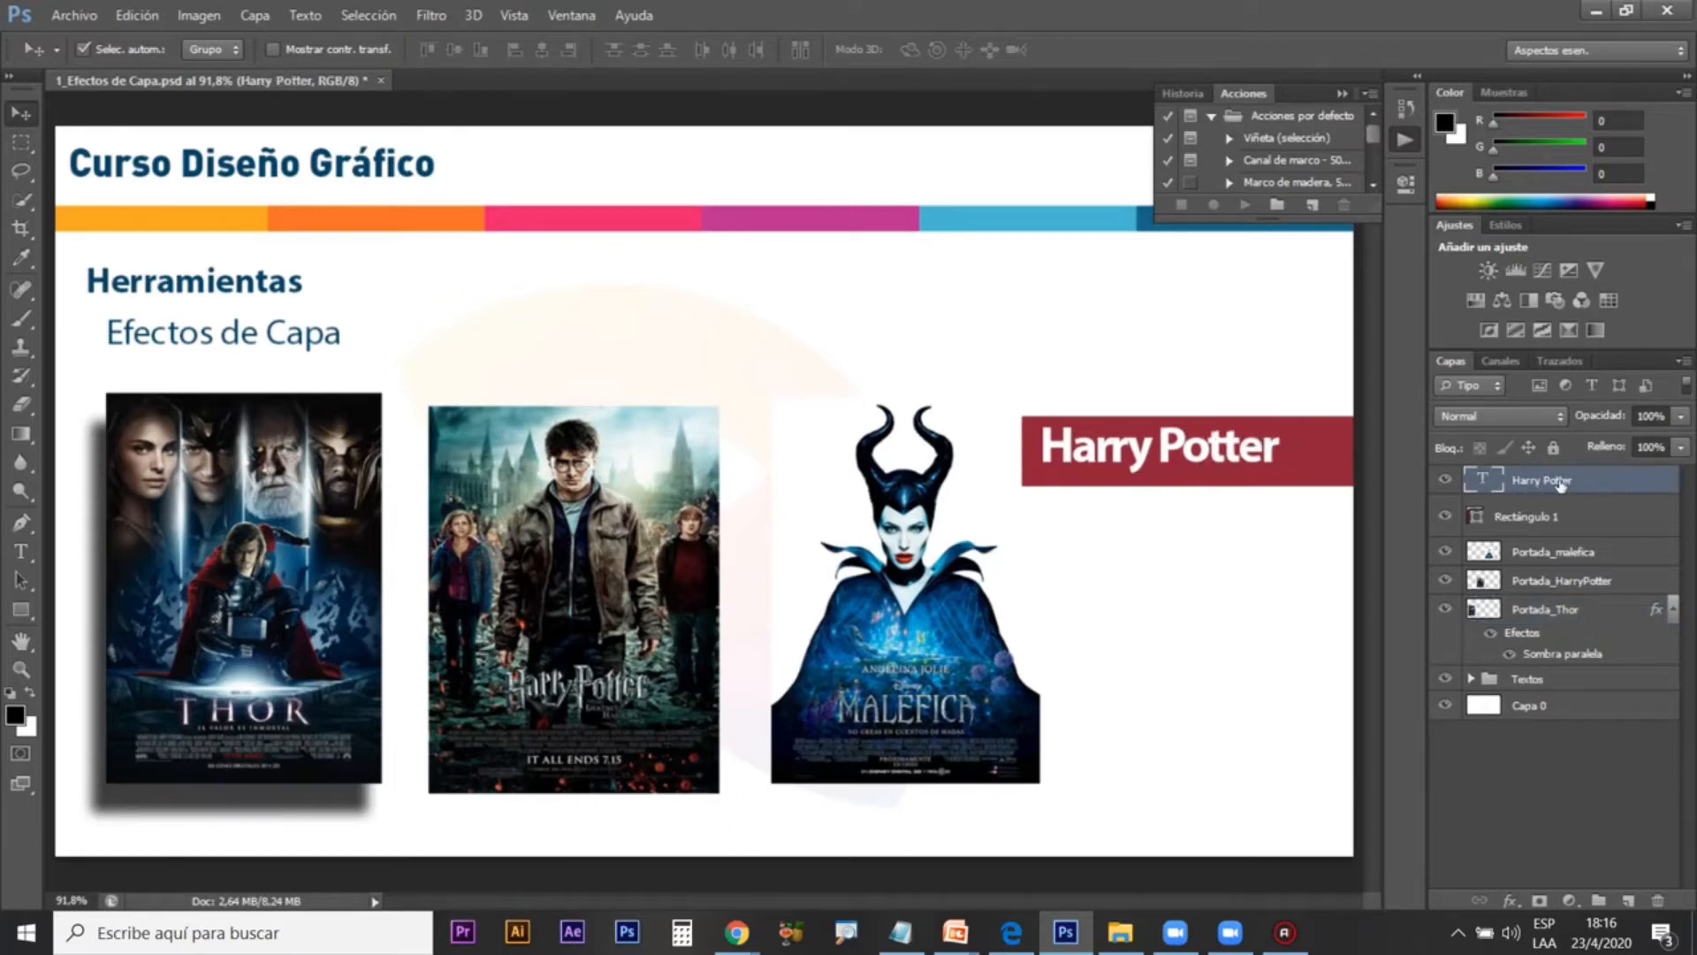
{"action": "left_click", "coordinate": [1510, 899]}
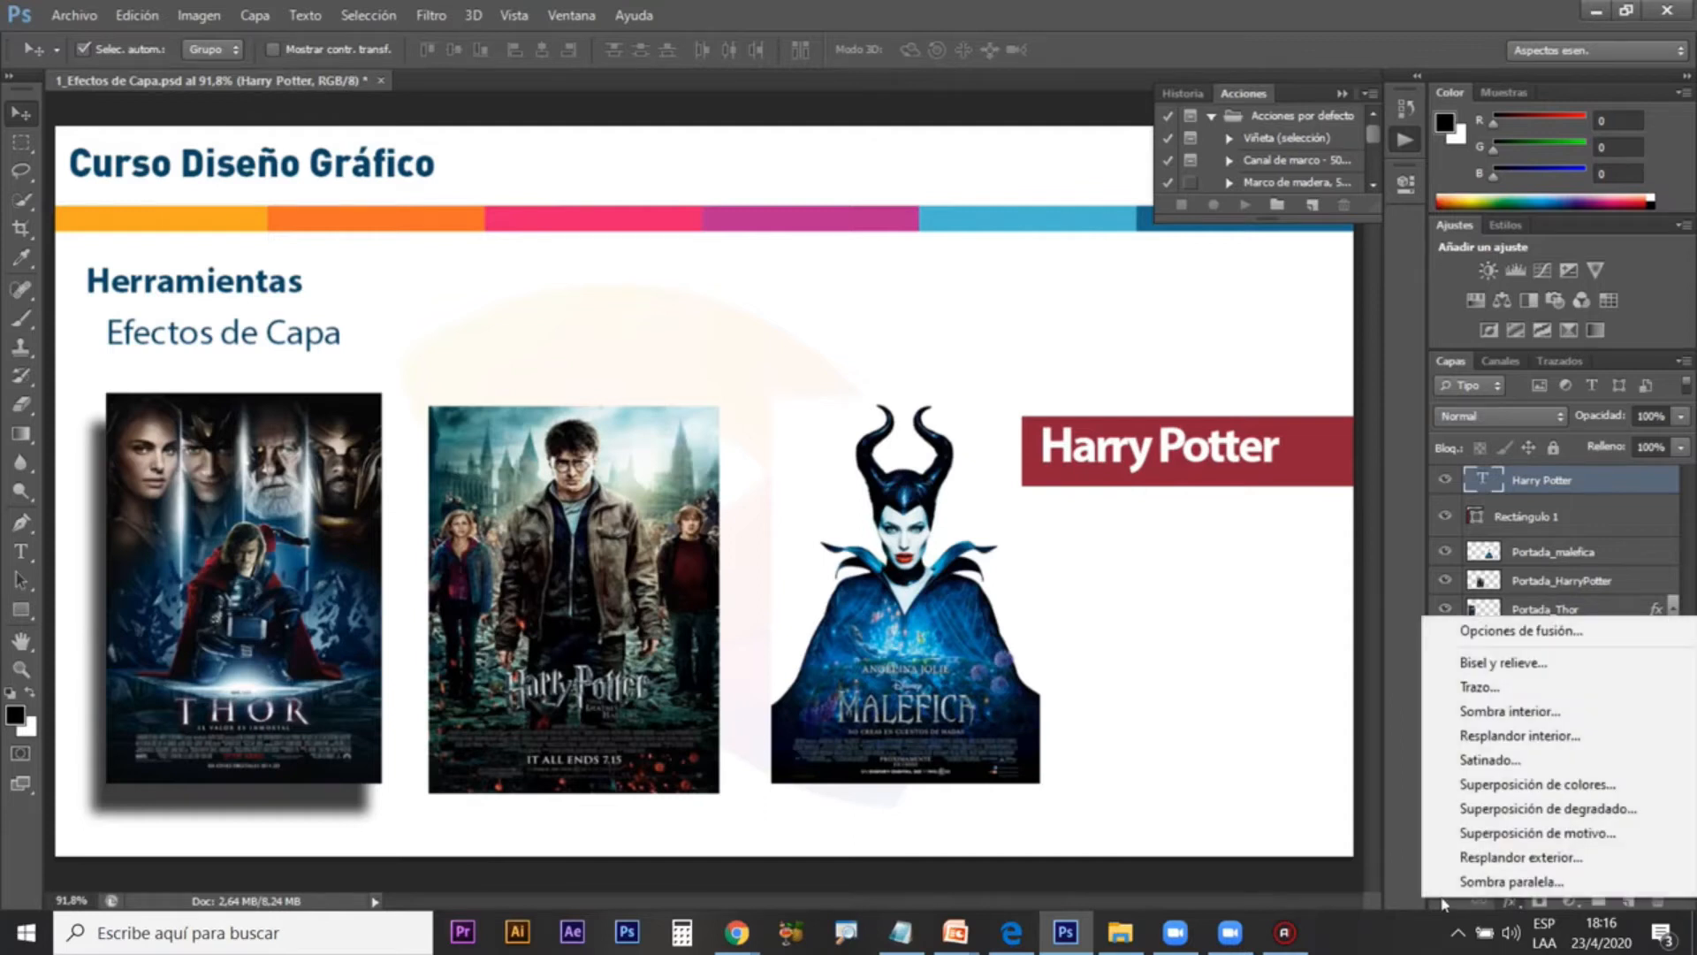
{"action": "left_click", "coordinate": [1505, 882]}
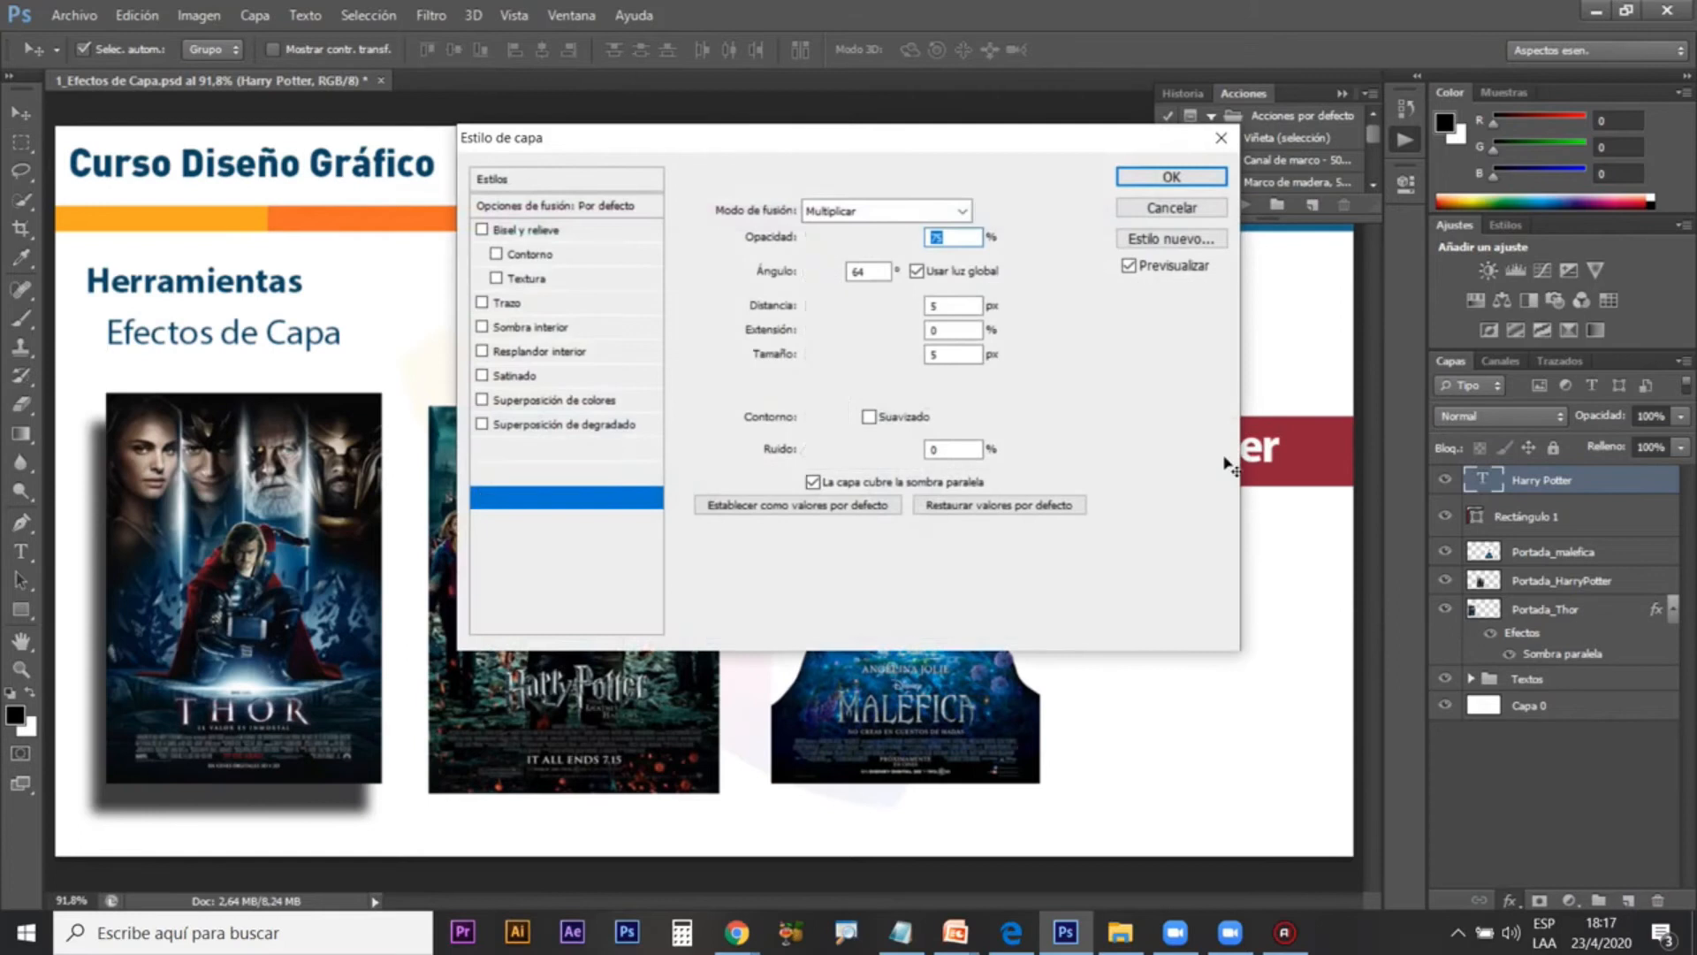
{"action": "left_click_drag", "start_coordinate": [823, 163], "coordinate": [621, 174]}
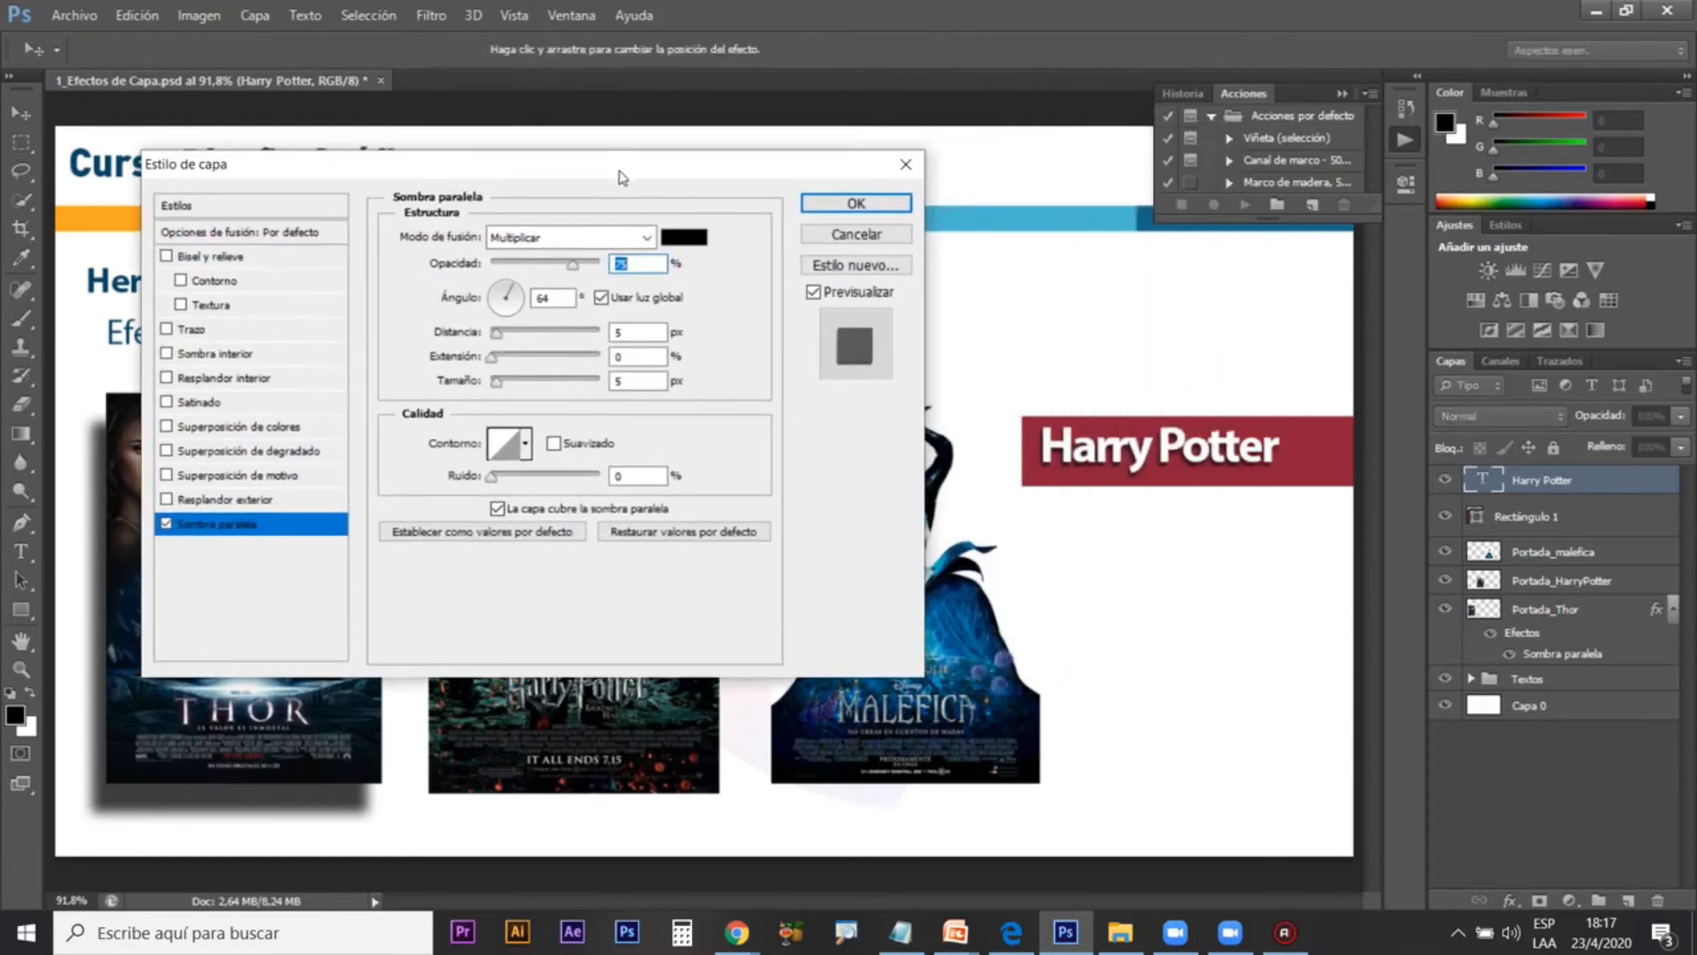
{"action": "mouse_move", "coordinate": [1216, 466]}
{"action": "left_mouse_down"}
{"action": "mouse_move", "coordinate": [1308, 455]}
{"action": "mouse_move", "coordinate": [1140, 556]}
{"action": "mouse_move", "coordinate": [1207, 495]}
{"action": "mouse_move", "coordinate": [1180, 458]}
{"action": "mouse_move", "coordinate": [1218, 466]}
{"action": "mouse_move", "coordinate": [1204, 462]}
{"action": "left_mouse_up"}
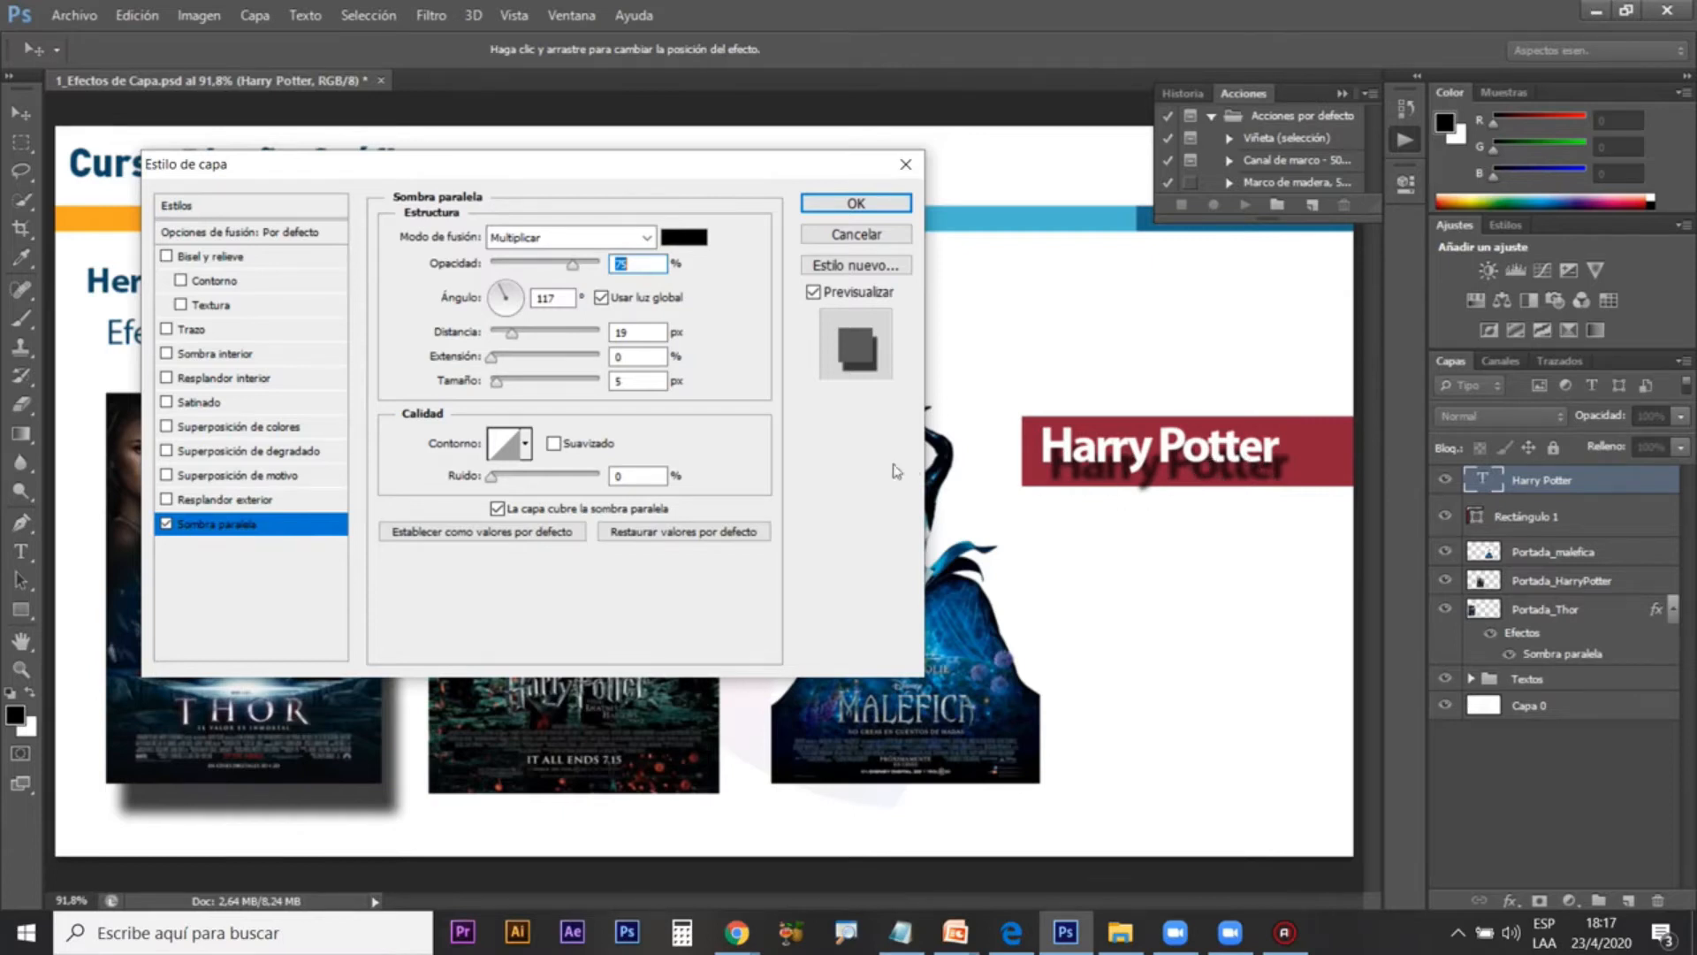
{"action": "left_click", "coordinate": [602, 299]}
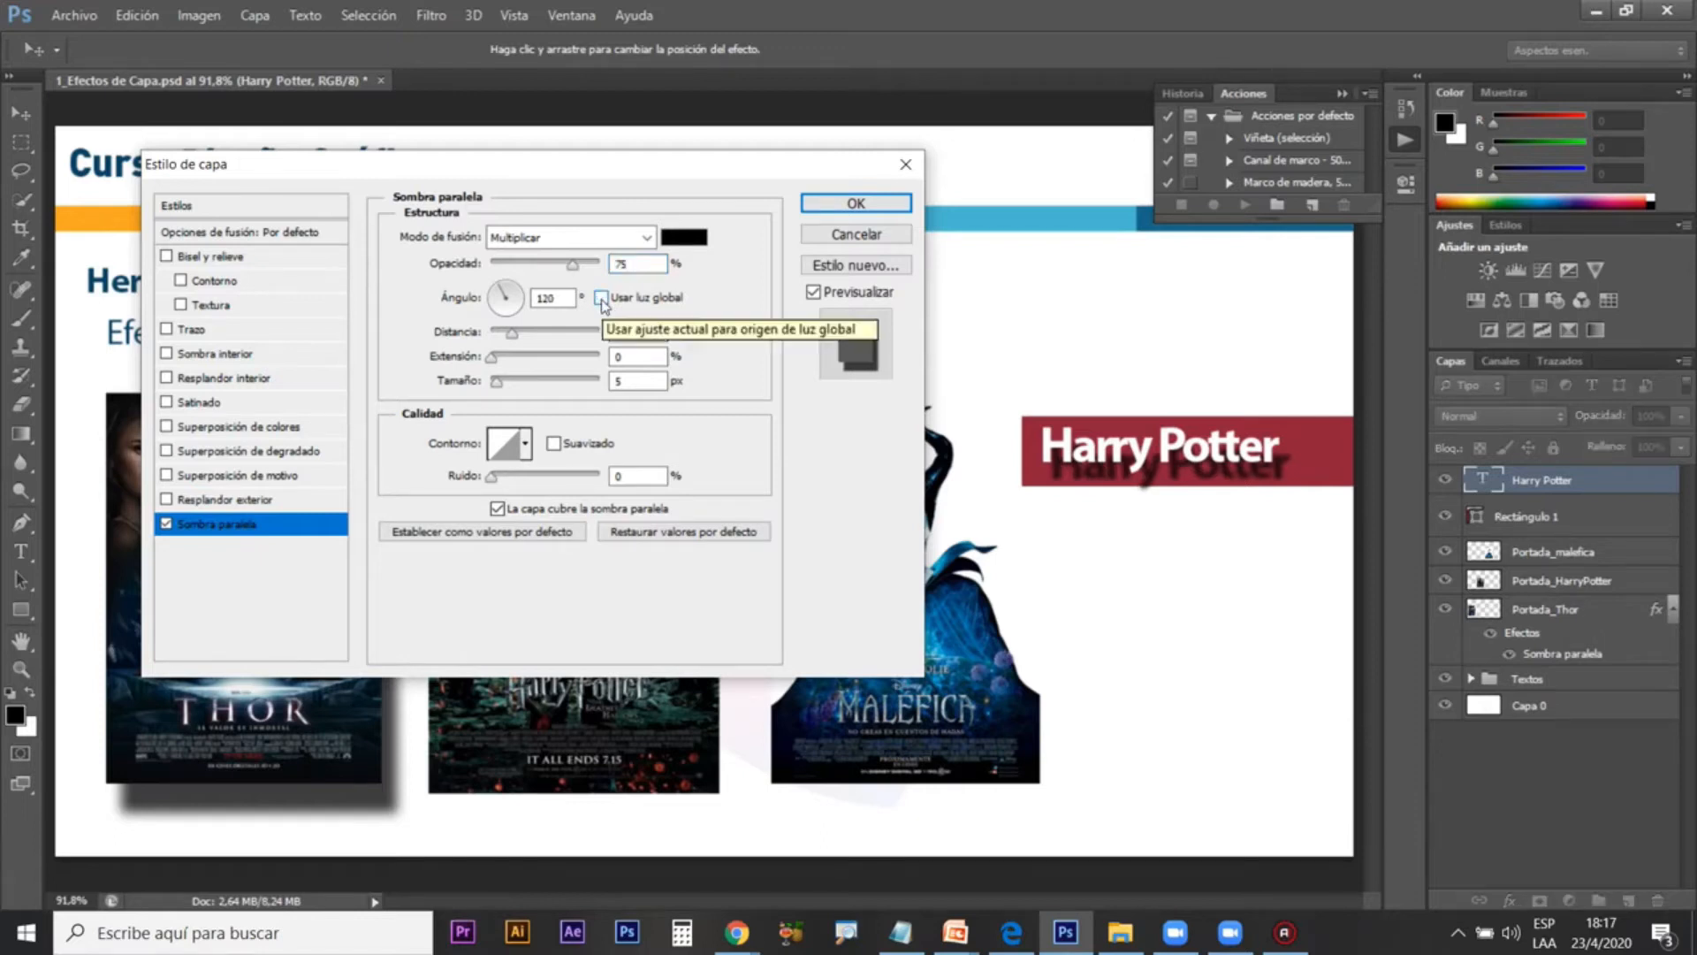
{"action": "mouse_move", "coordinate": [1138, 476]}
{"action": "left_mouse_down"}
{"action": "mouse_move", "coordinate": [1048, 465]}
{"action": "mouse_move", "coordinate": [1095, 495]}
{"action": "mouse_move", "coordinate": [1185, 492]}
{"action": "mouse_move", "coordinate": [1030, 468]}
{"action": "mouse_move", "coordinate": [1100, 495]}
{"action": "mouse_move", "coordinate": [1136, 477]}
{"action": "mouse_move", "coordinate": [1116, 481]}
{"action": "left_mouse_up"}
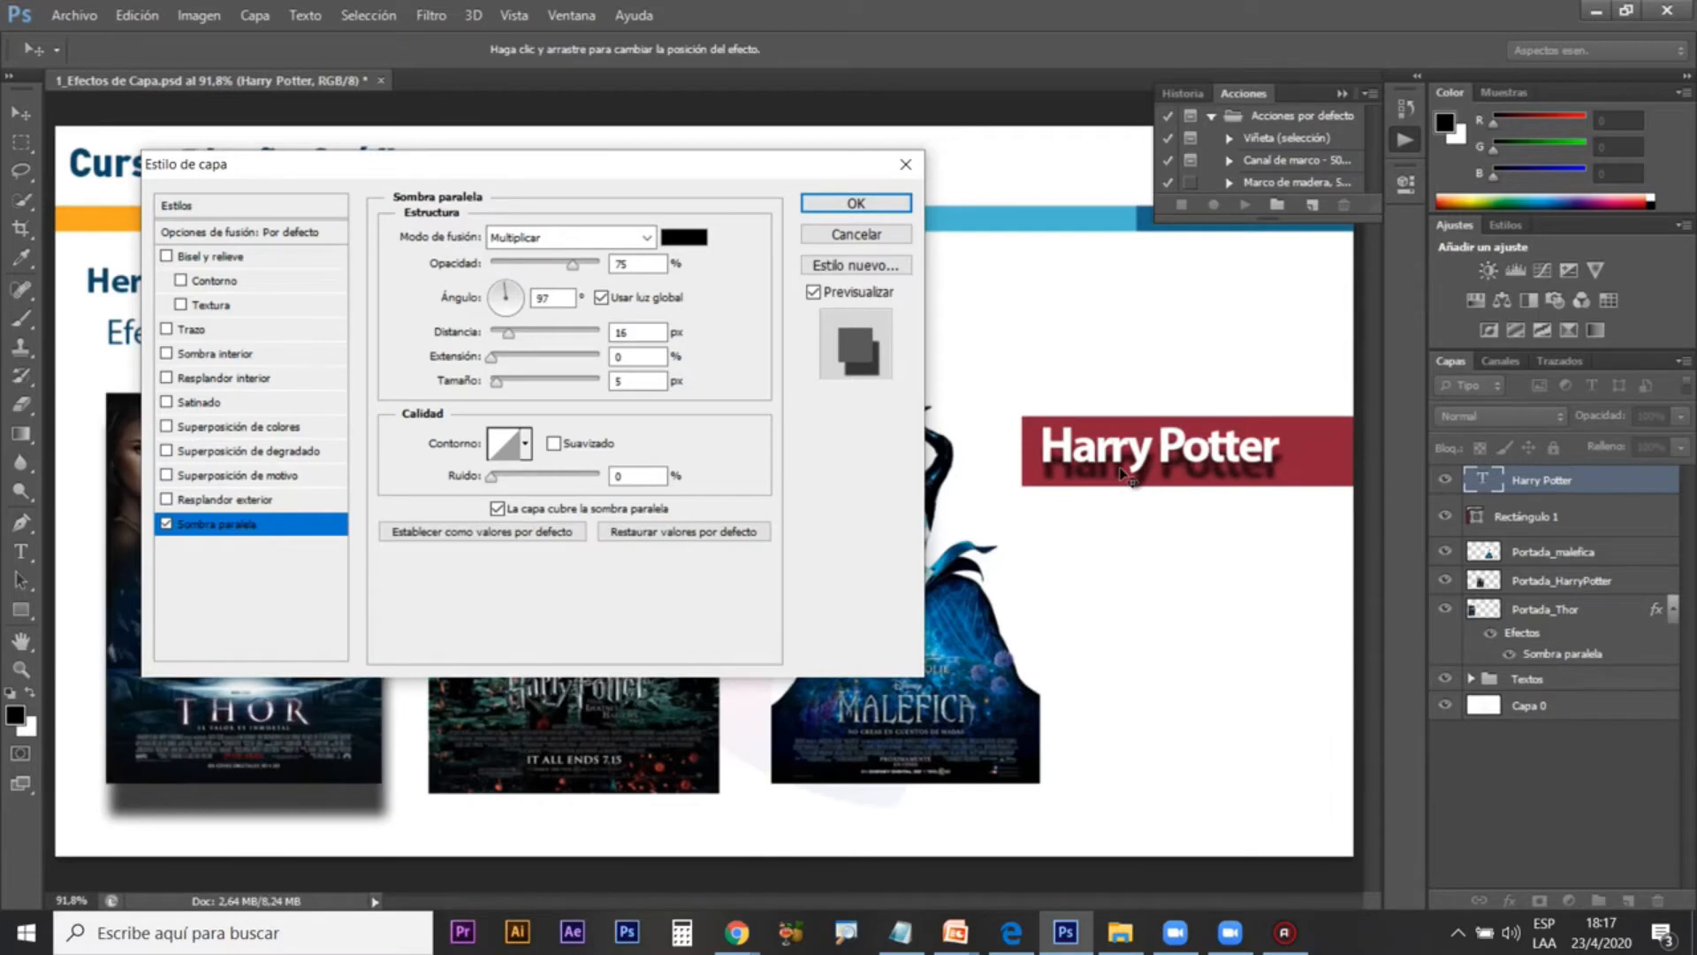
Step: Disable global light for the text's shadow, set a 96° angle and 10 px distance, slightly reduce its size, and apply the style
{"action": "left_click", "coordinate": [601, 297]}
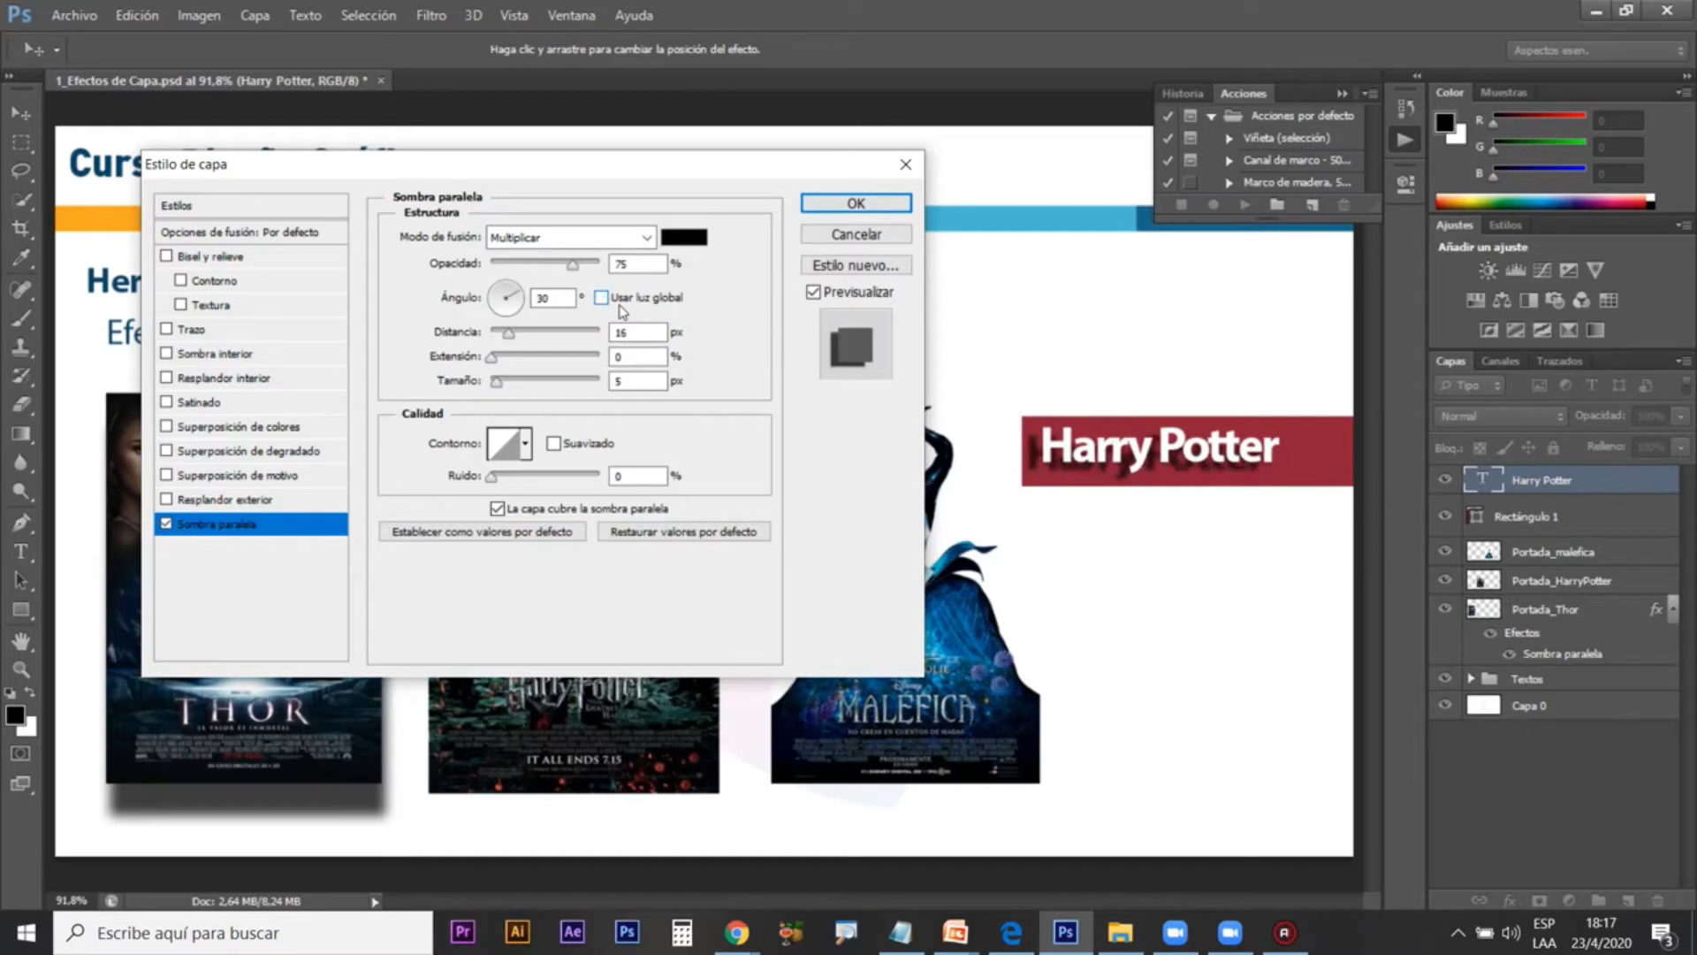
{"action": "mouse_move", "coordinate": [1135, 460]}
{"action": "left_mouse_down"}
{"action": "mouse_move", "coordinate": [1158, 482]}
{"action": "mouse_move", "coordinate": [1147, 460]}
{"action": "left_mouse_up"}
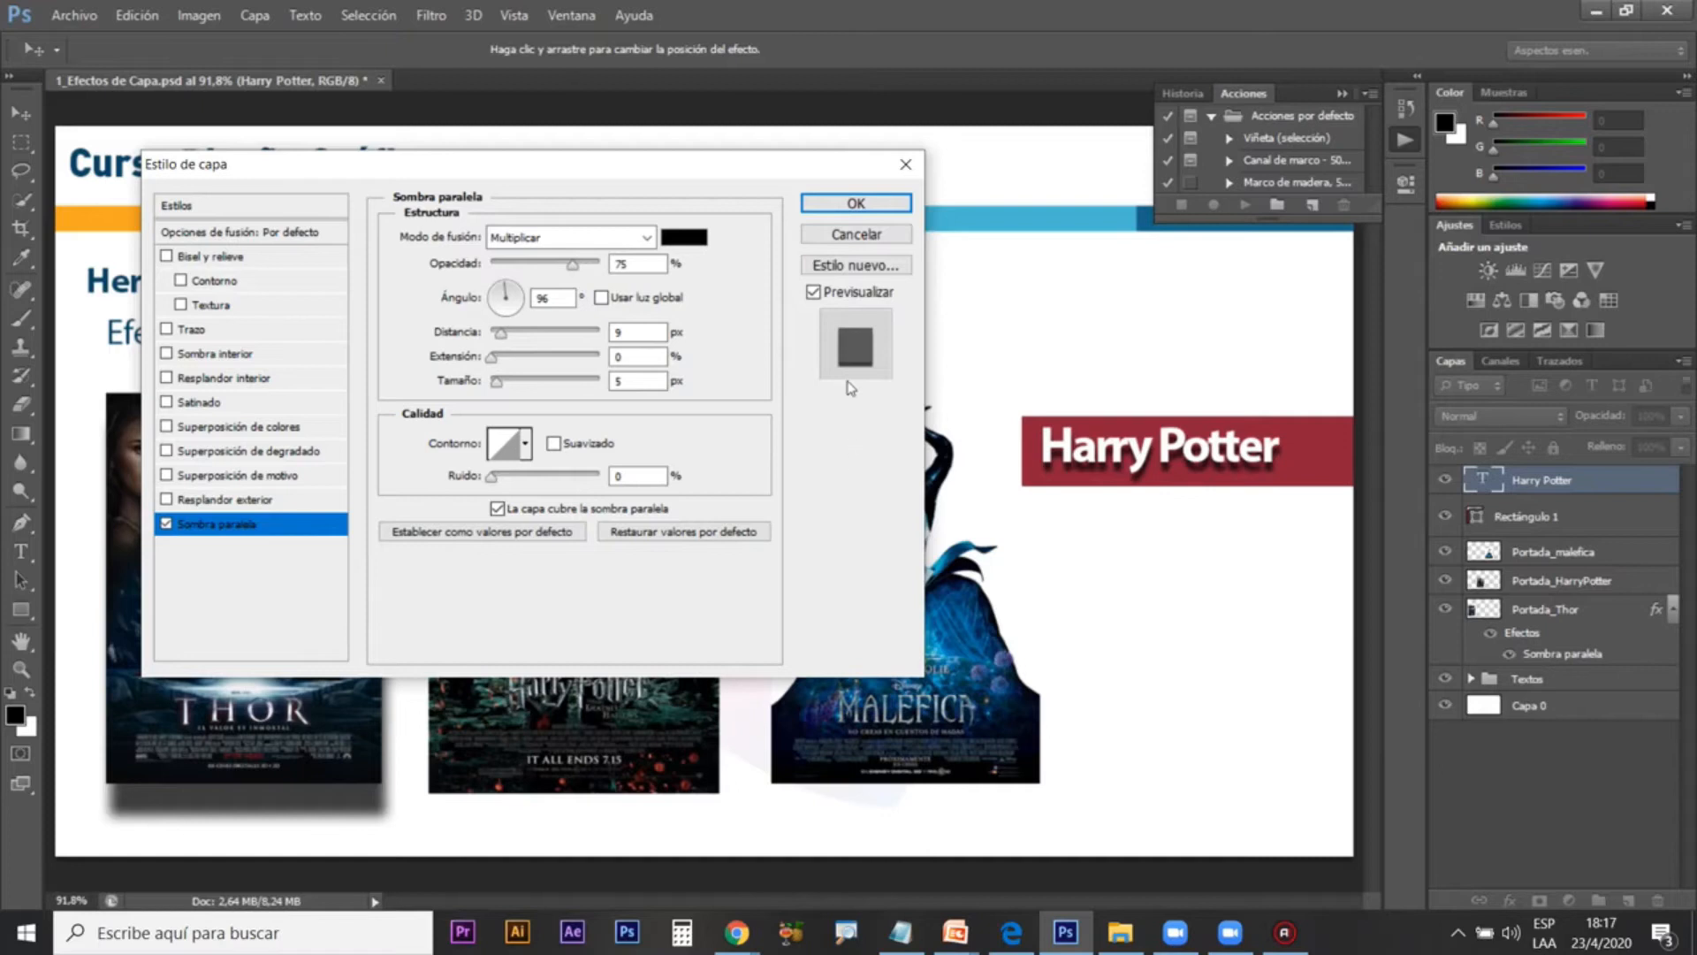
{"action": "left_click_drag", "start_coordinate": [501, 335], "coordinate": [502, 336]}
{"action": "left_click", "coordinate": [497, 381]}
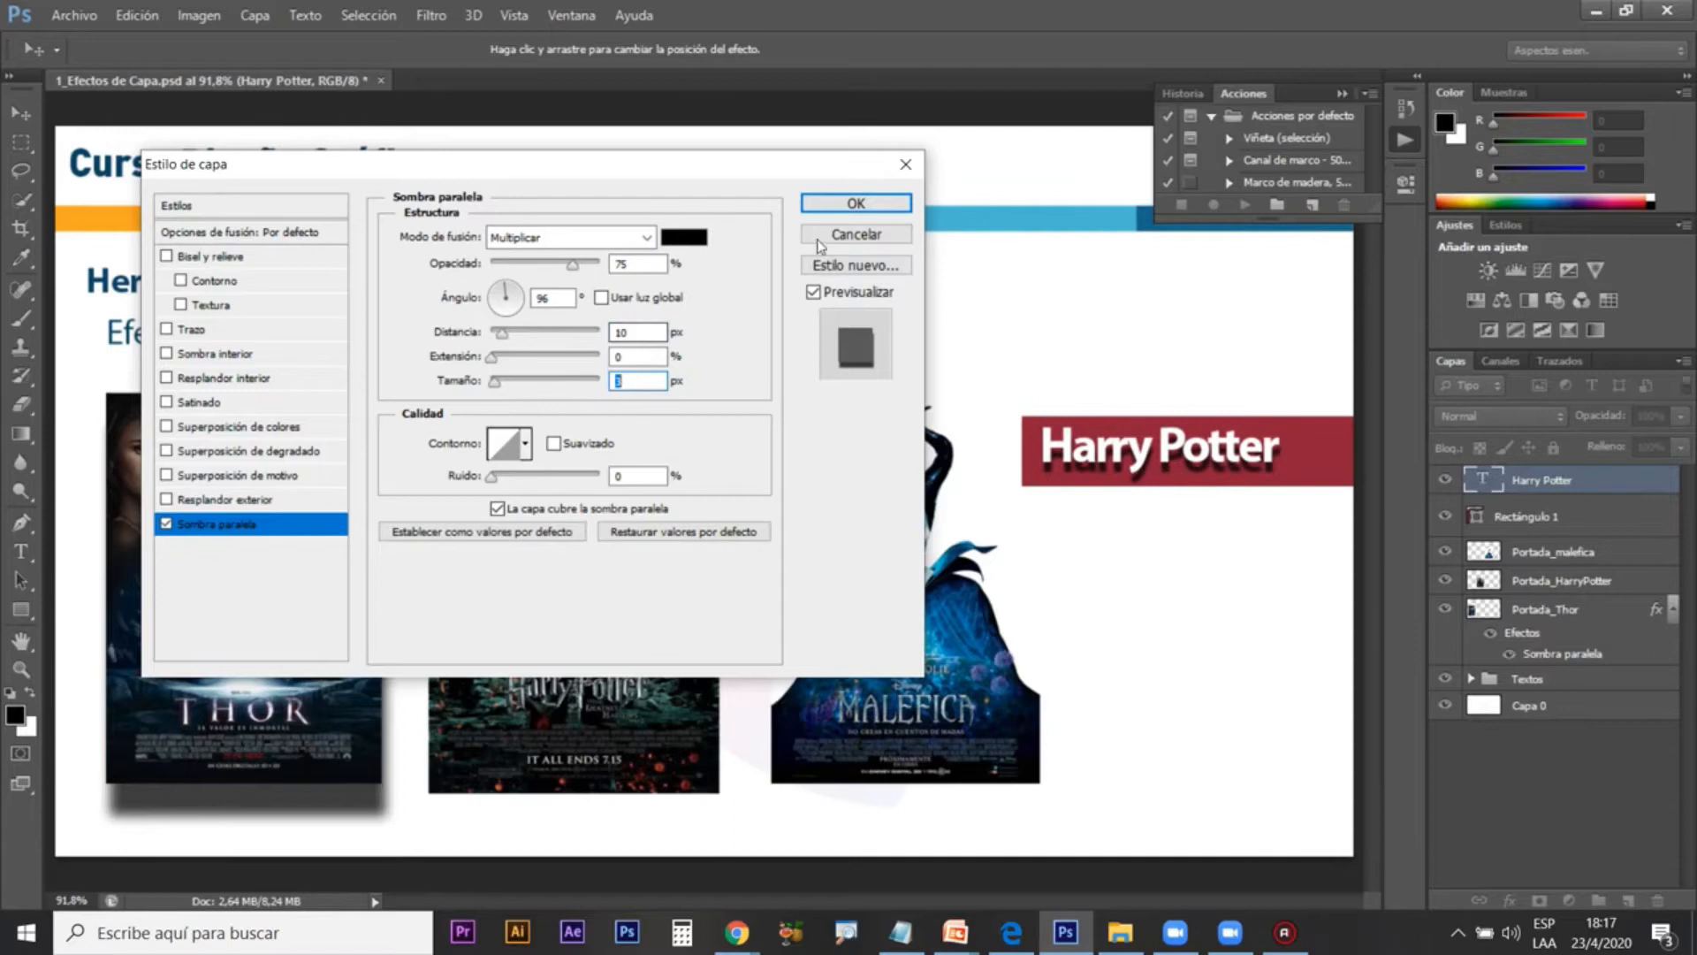
{"action": "left_click", "coordinate": [850, 204]}
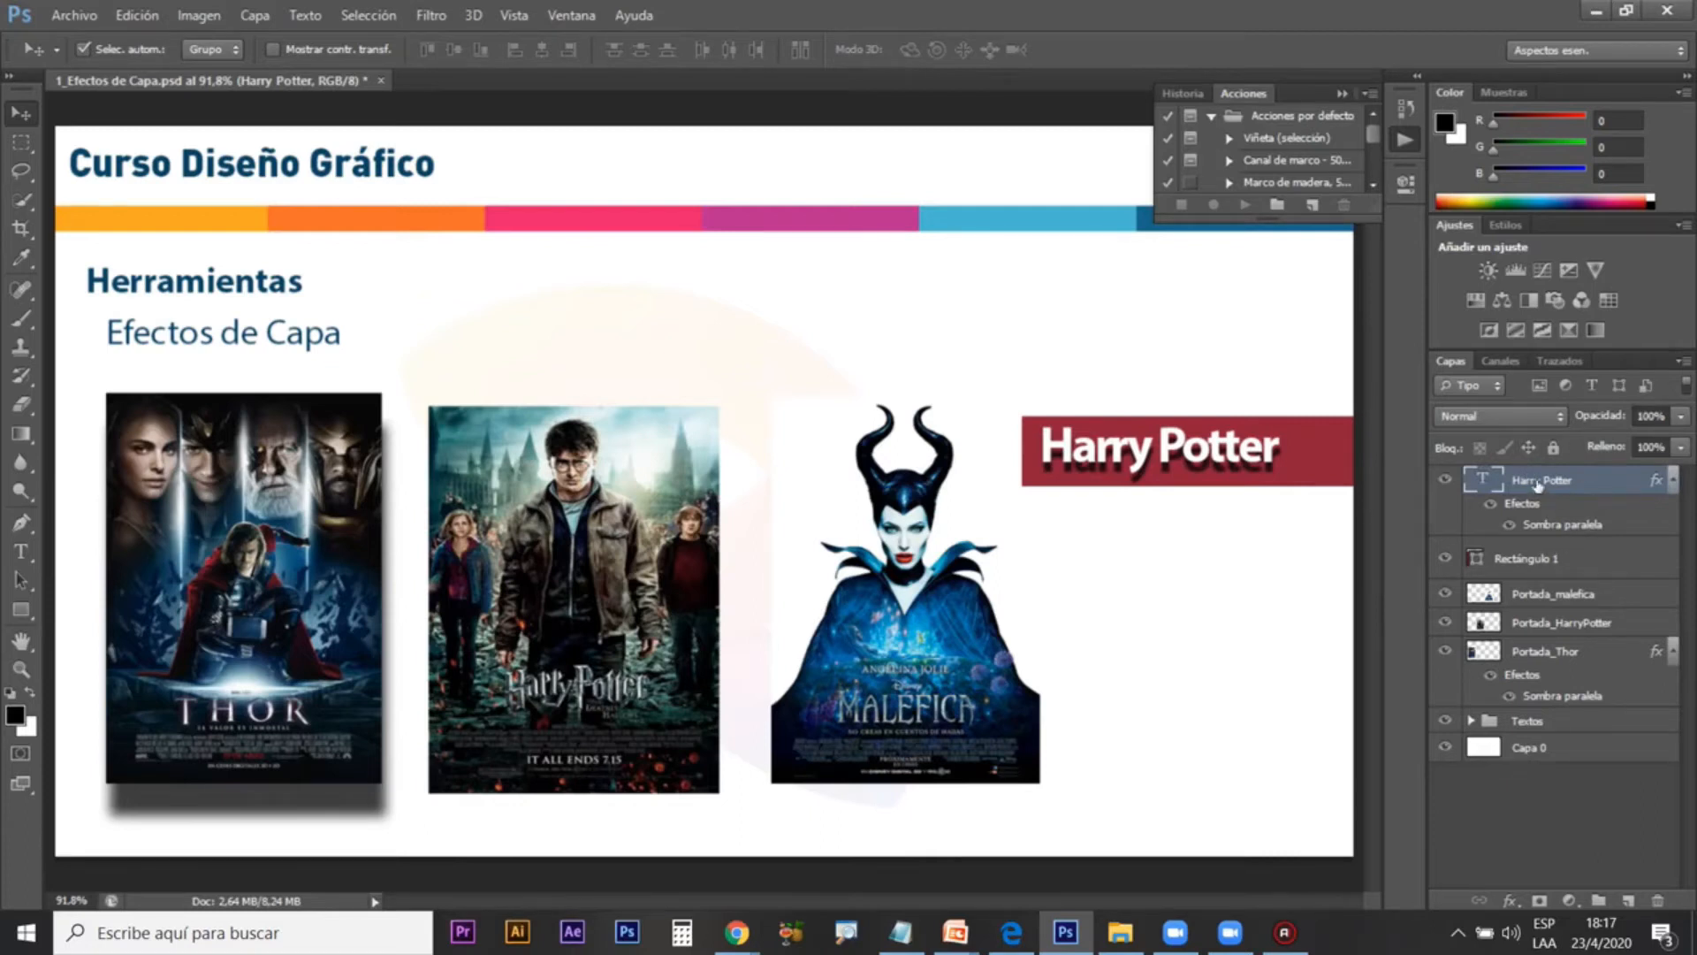
Step: Clear the layer style from the Harry Potter text and shift the text slightly right within the red banner
{"action": "right_click", "coordinate": [1592, 484]}
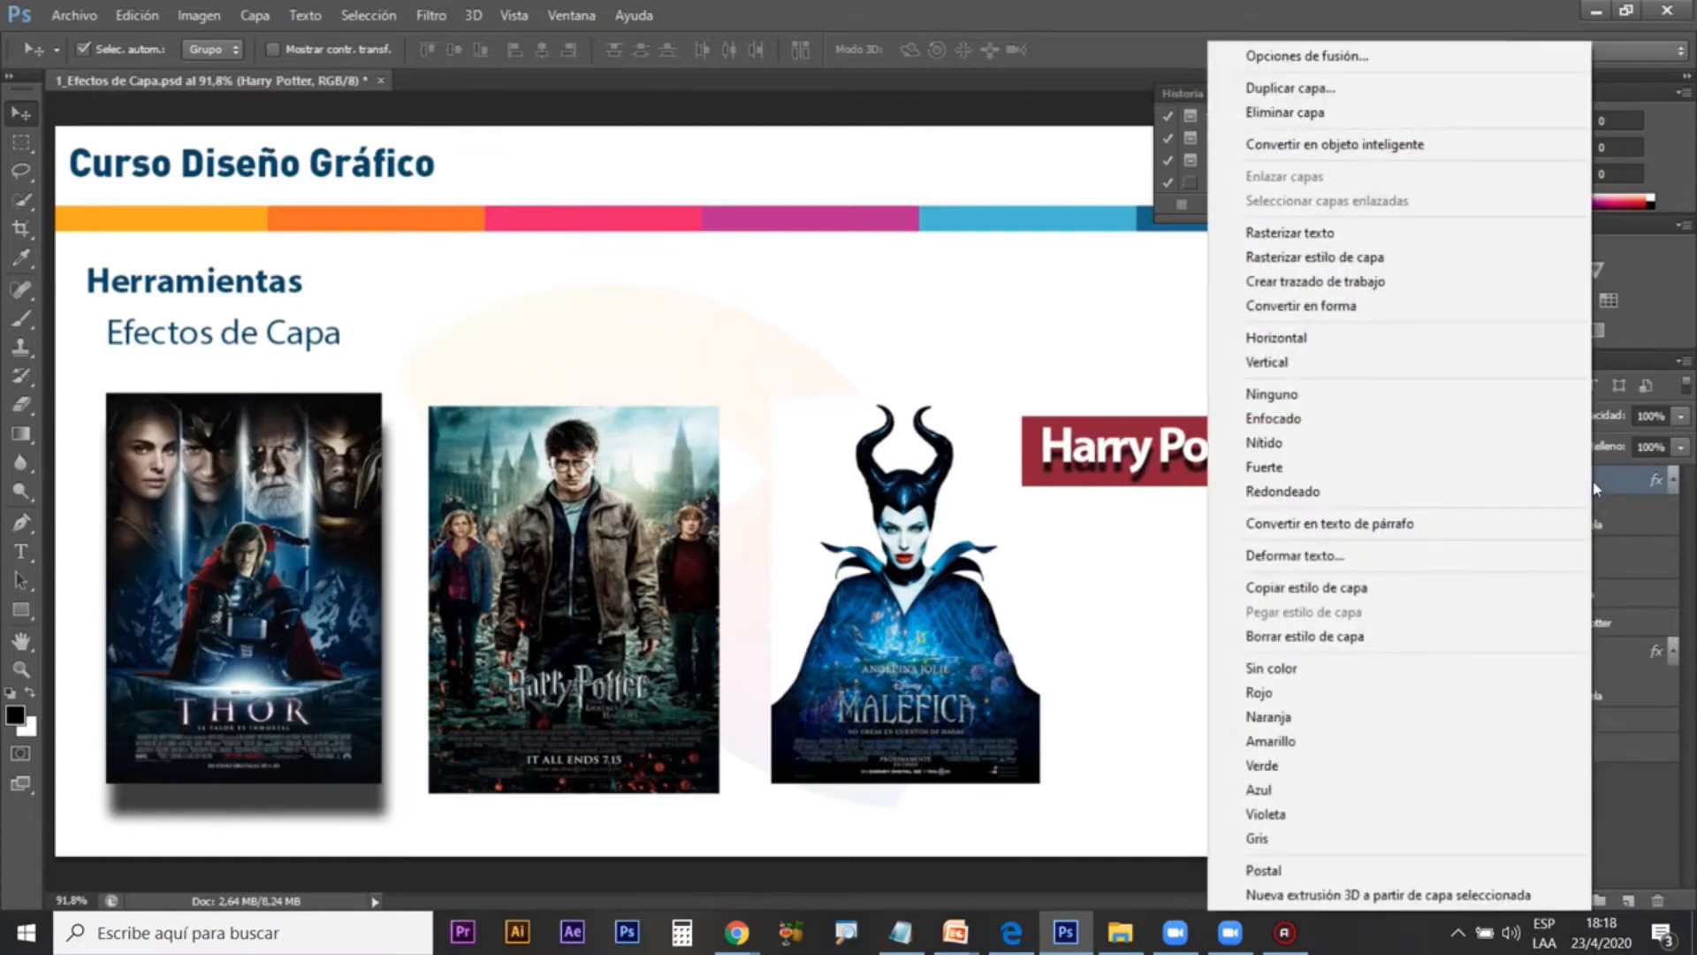
{"action": "left_click", "coordinate": [1379, 638]}
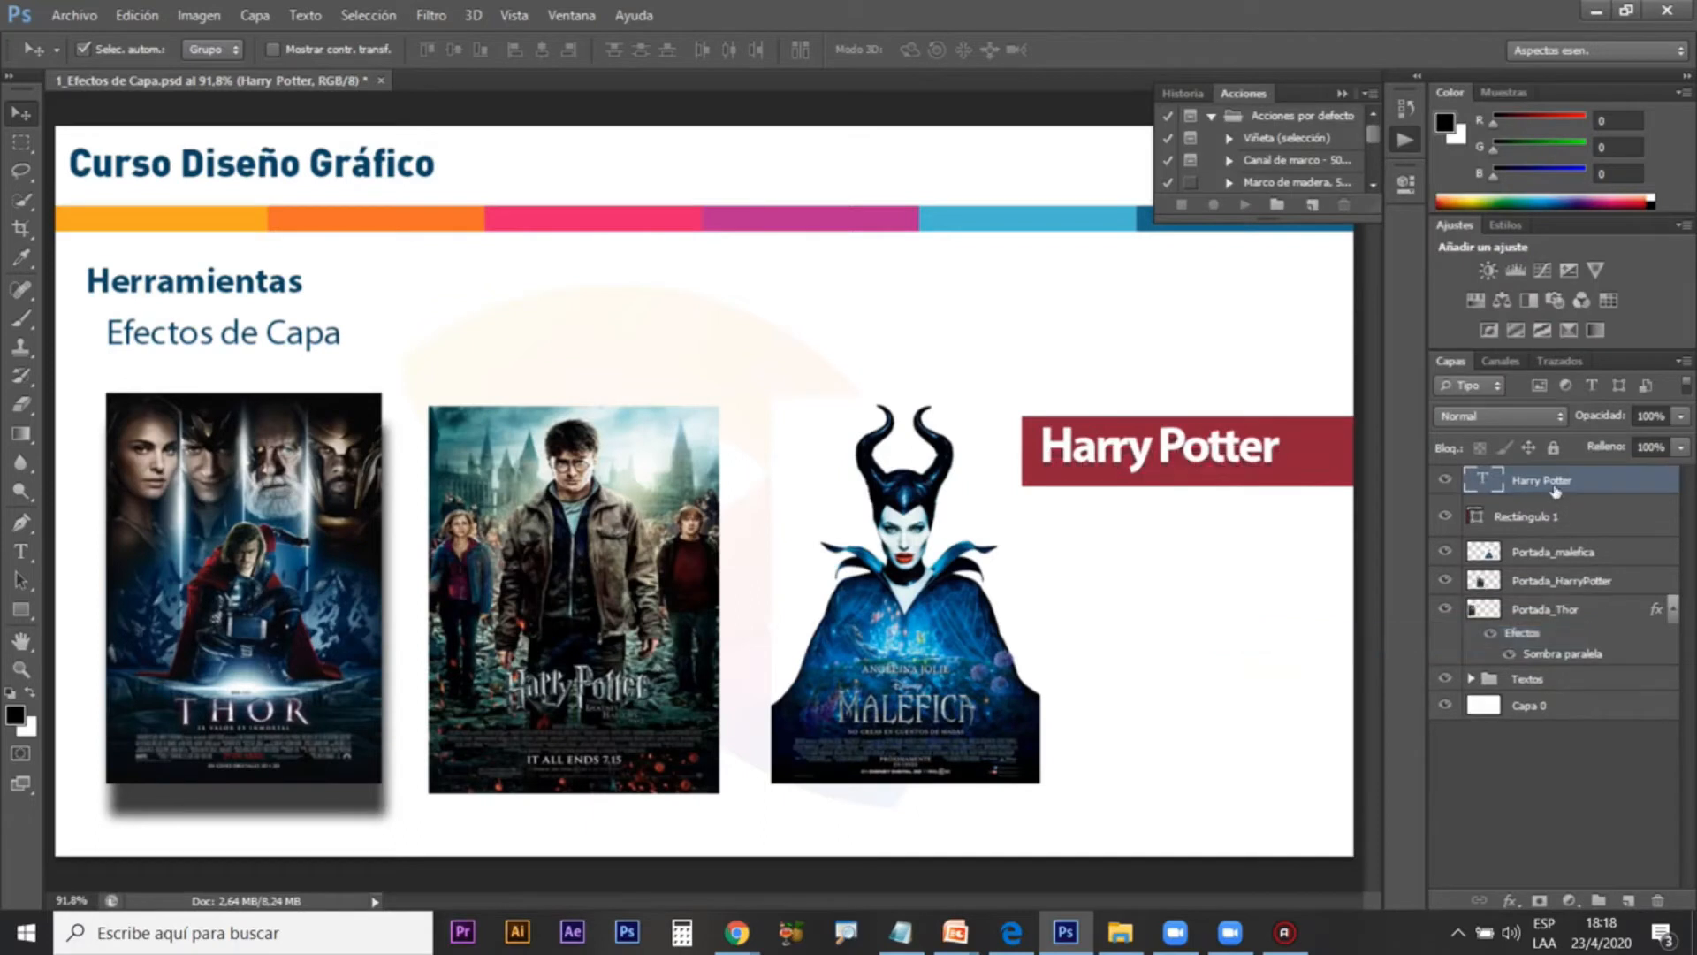
{"action": "mouse_move", "coordinate": [1269, 482]}
{"action": "left_mouse_down"}
{"action": "mouse_move", "coordinate": [1288, 481]}
{"action": "mouse_move", "coordinate": [1240, 469]}
{"action": "left_mouse_up"}
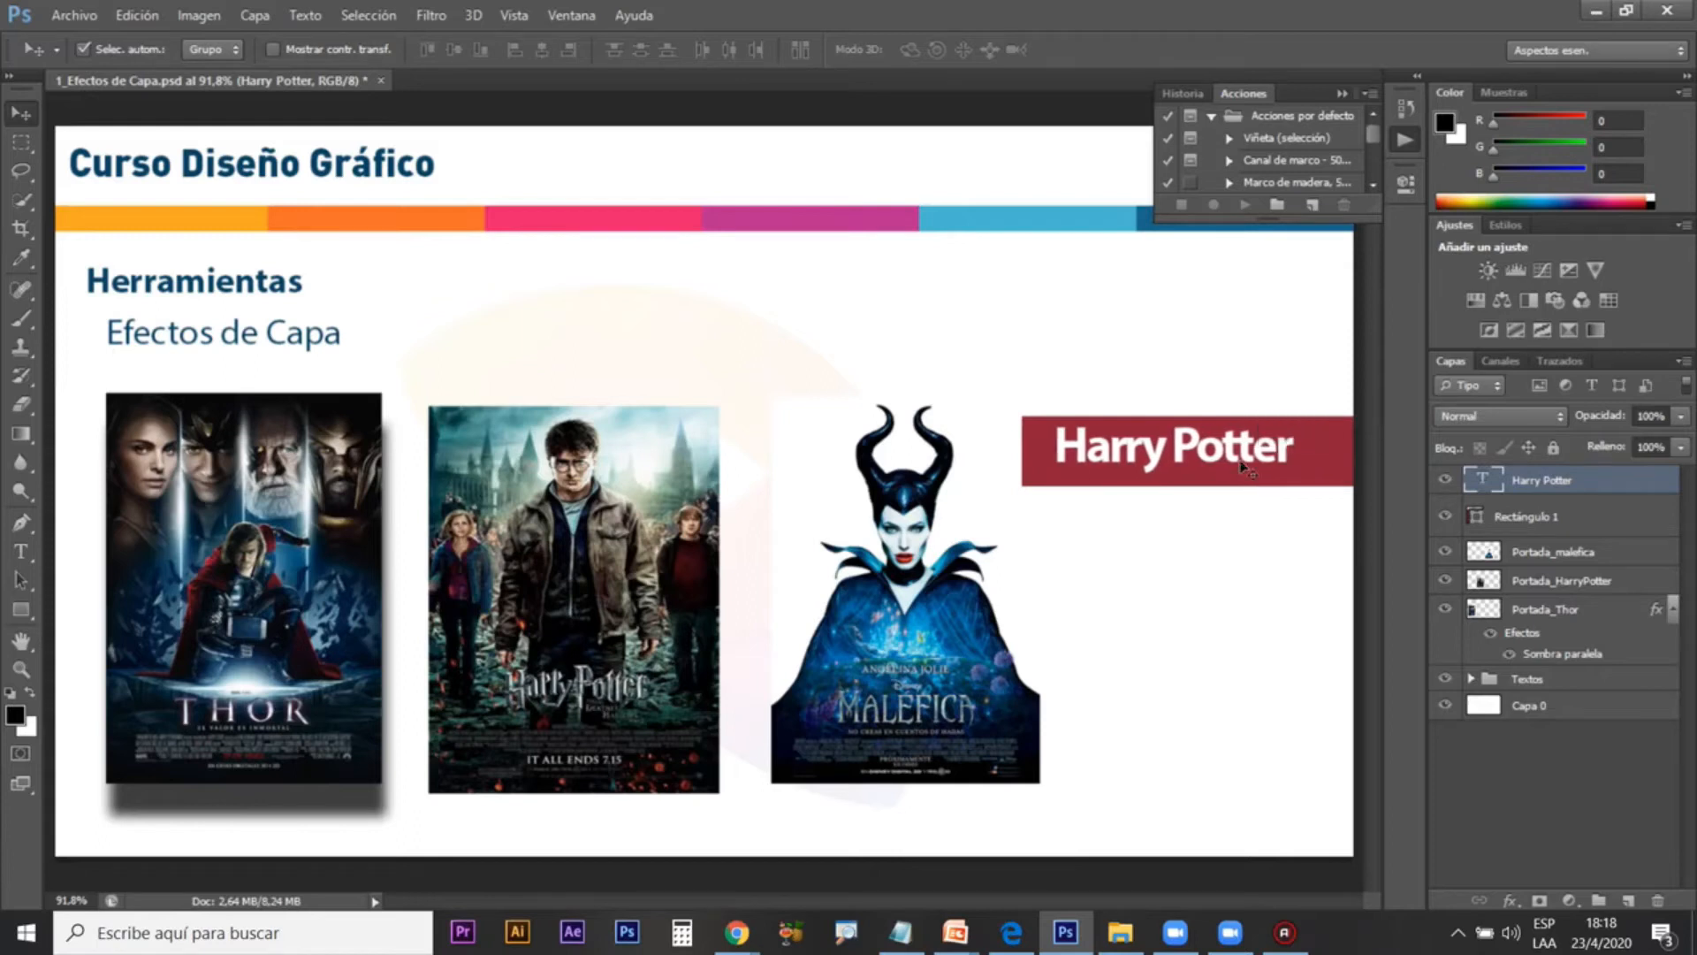
Step: Move the Harry Potter poster up and slightly right, and give it a black outer stroke 10 px wide
{"action": "left_click_drag", "start_coordinate": [574, 529], "coordinate": [624, 380]}
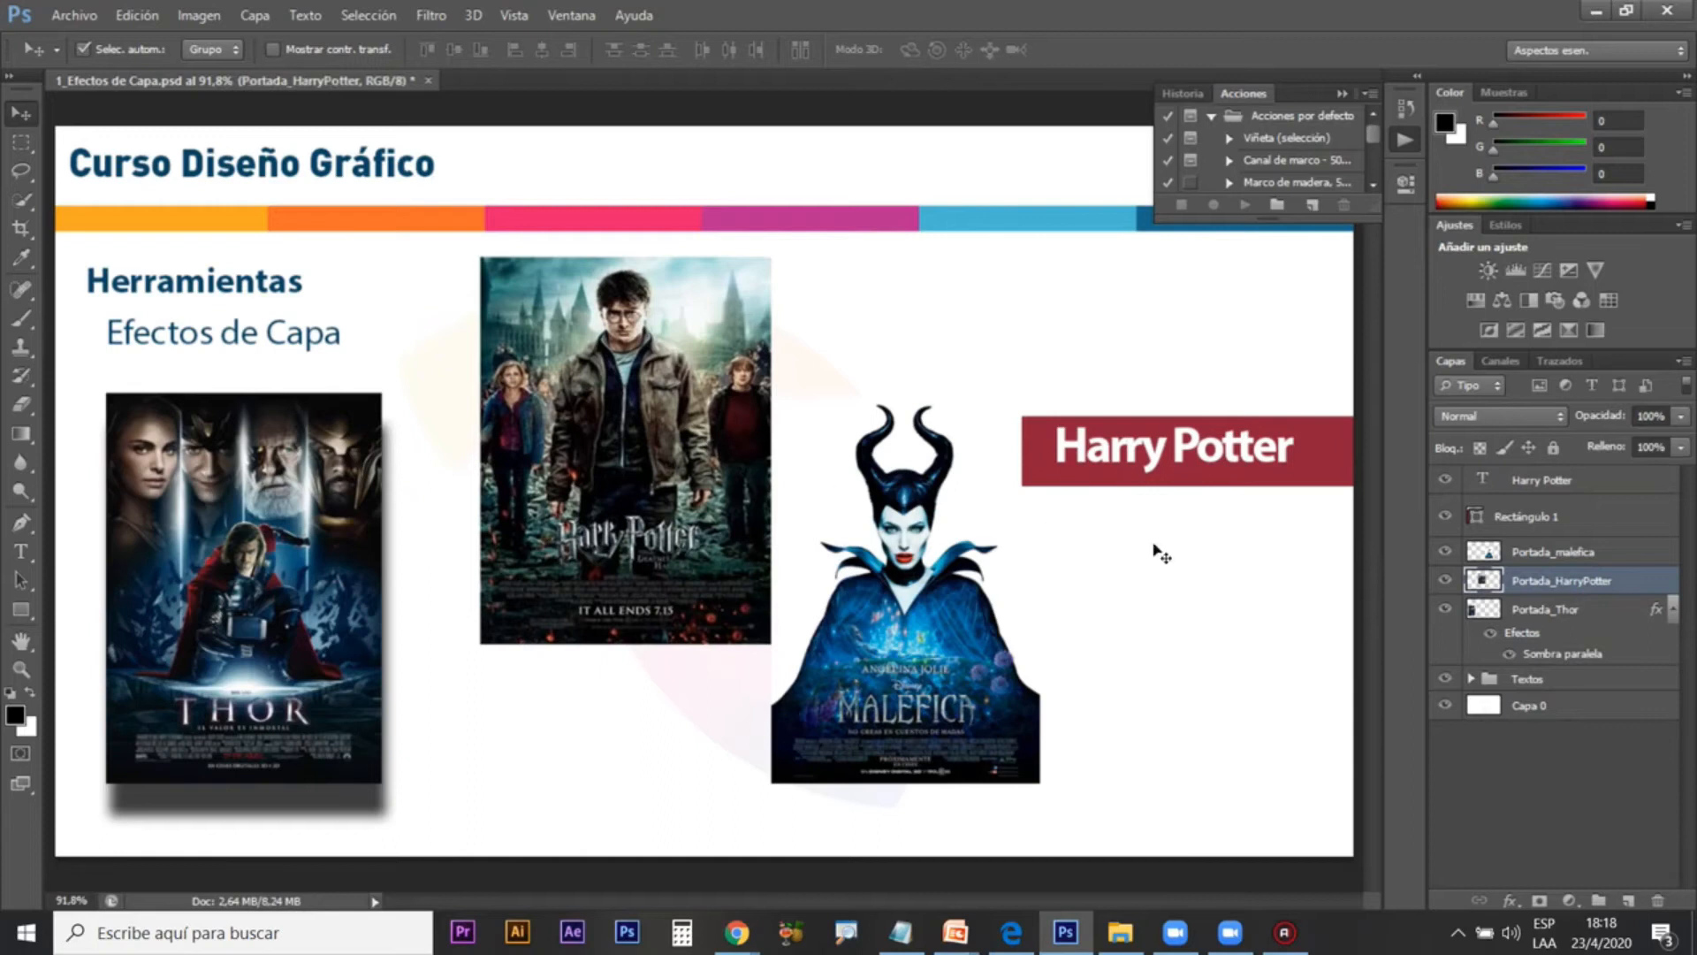
{"action": "left_click", "coordinate": [1511, 900]}
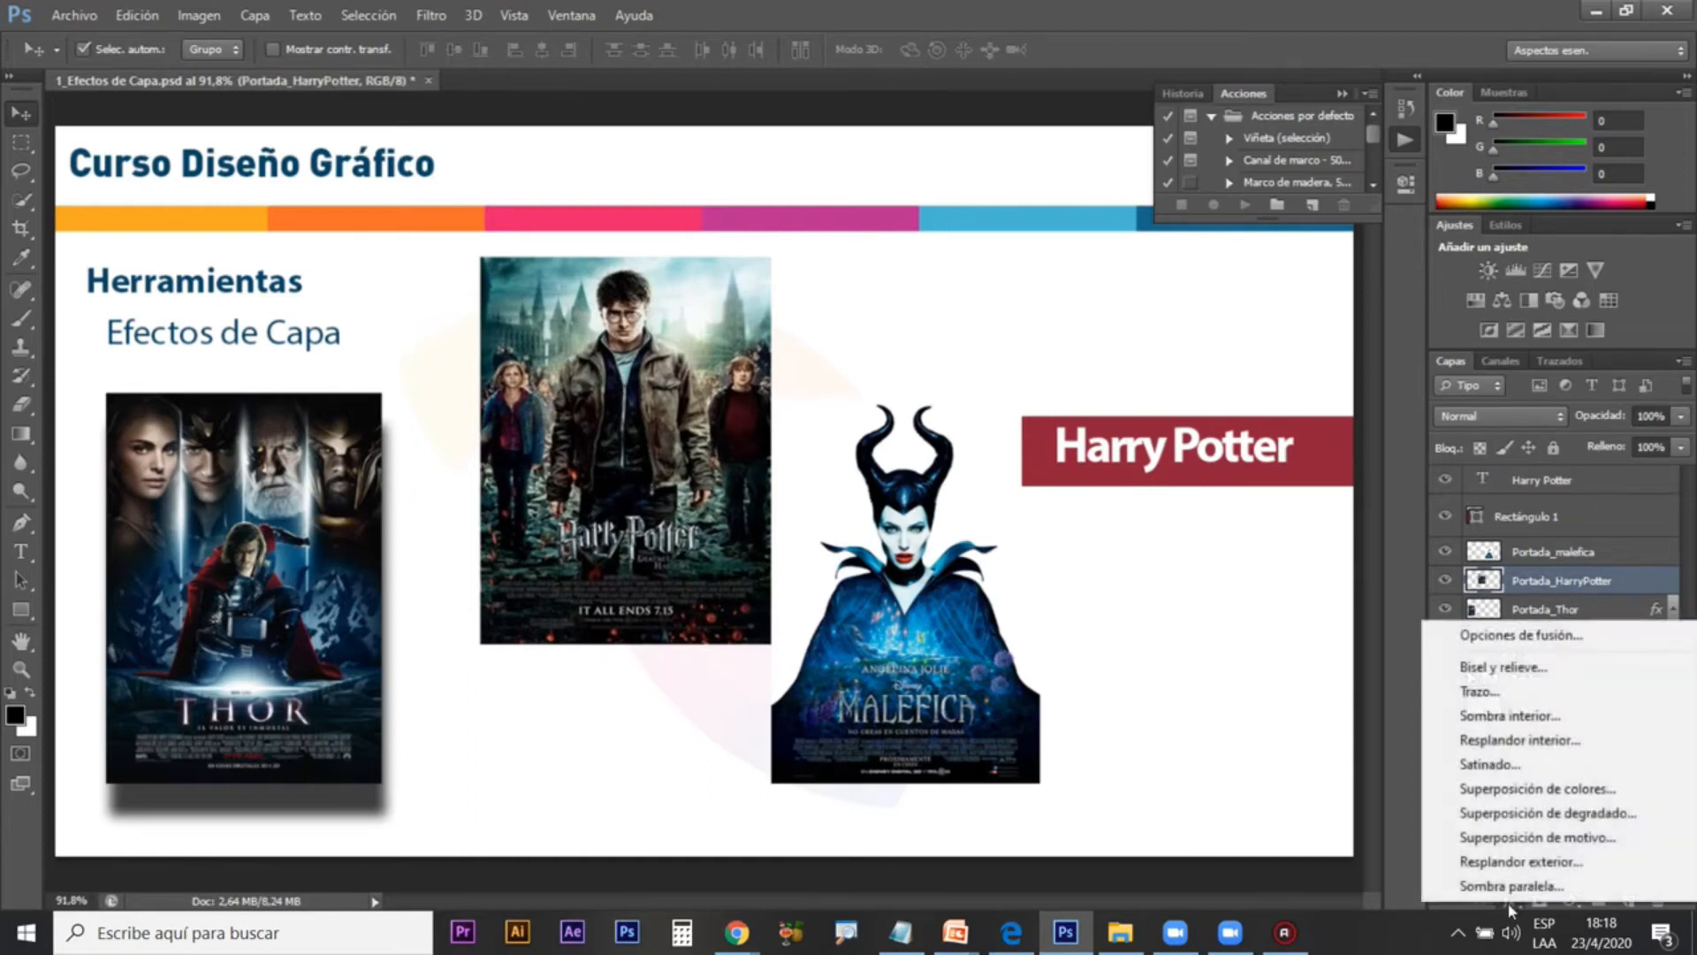
{"action": "left_click", "coordinate": [1487, 692]}
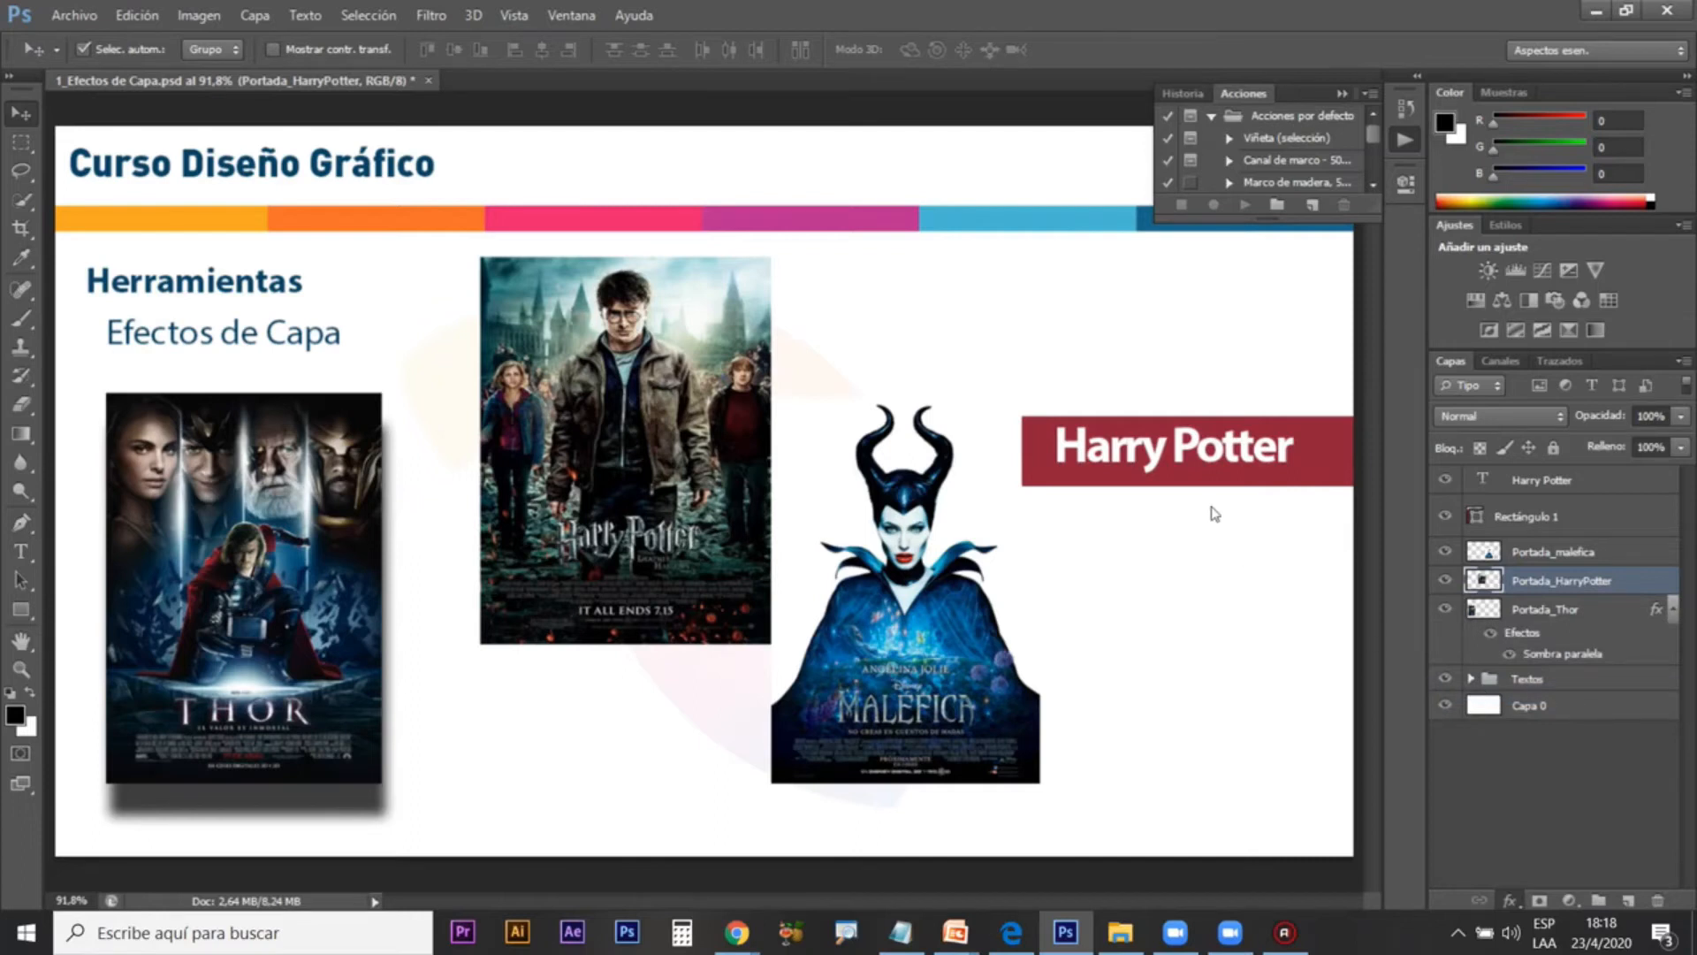
{"action": "left_click_drag", "start_coordinate": [378, 177], "coordinate": [1074, 157]}
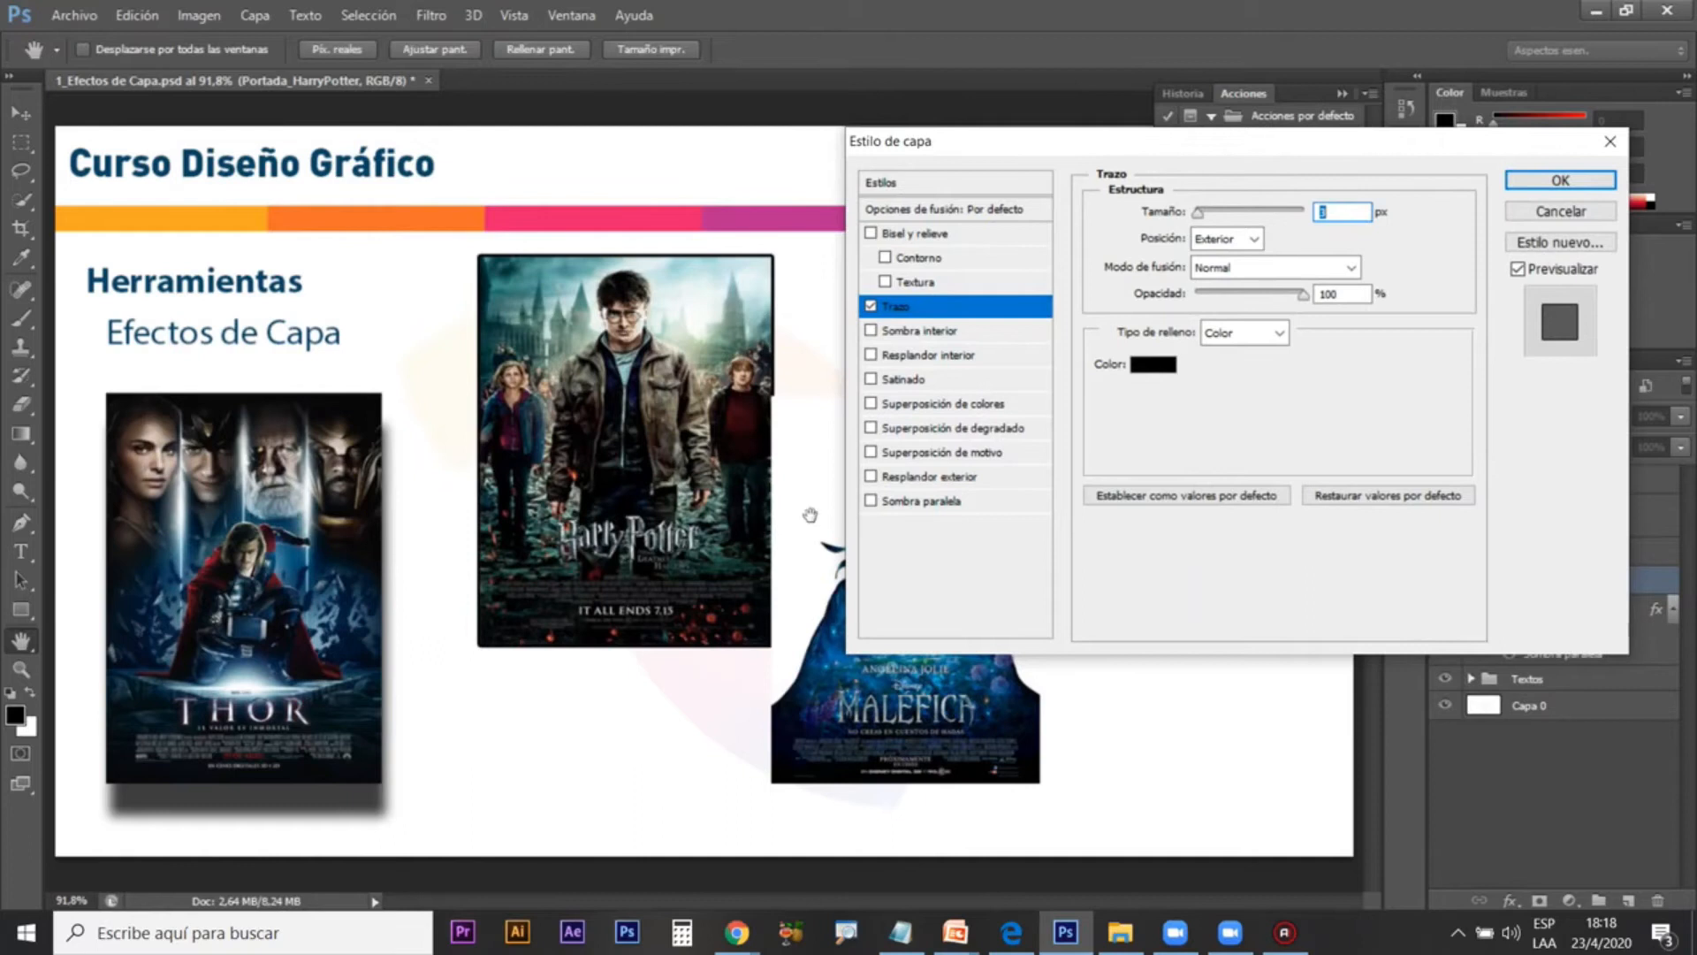
{"action": "mouse_move", "coordinate": [1198, 213]}
{"action": "left_mouse_down"}
{"action": "mouse_move", "coordinate": [1269, 215]}
{"action": "mouse_move", "coordinate": [1264, 232]}
{"action": "mouse_move", "coordinate": [1268, 218]}
{"action": "mouse_move", "coordinate": [1206, 221]}
{"action": "left_mouse_up"}
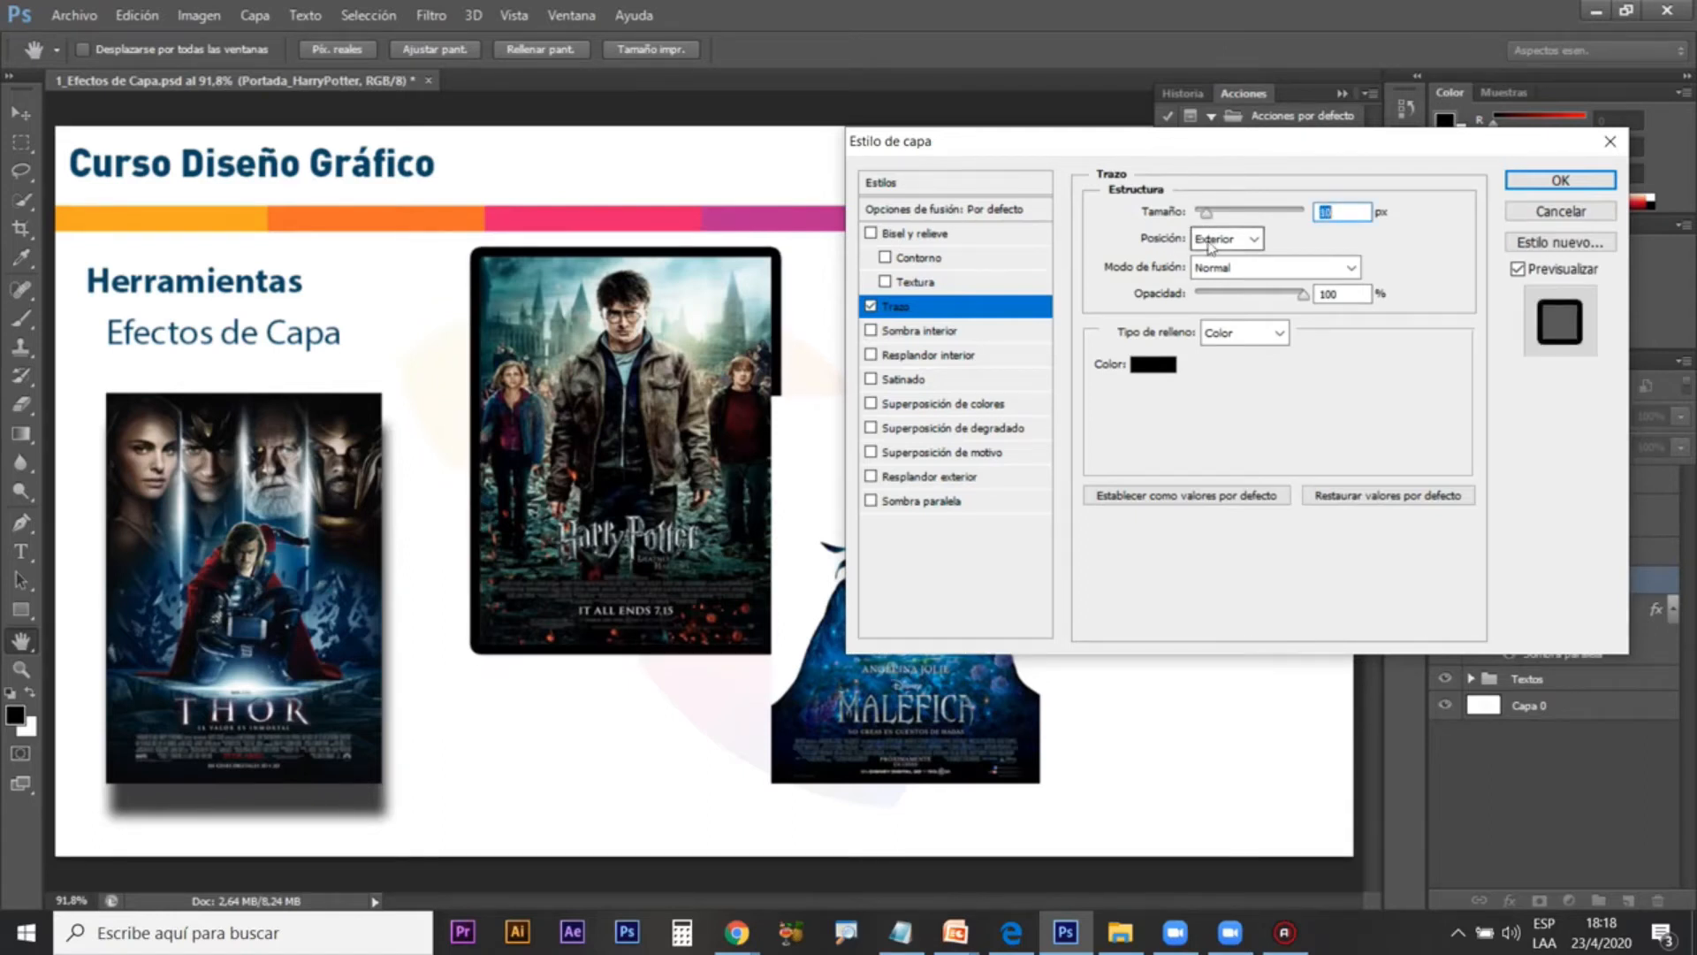
Step: Set the position of the Harry Potter poster's stroke to Interior
{"action": "left_click", "coordinate": [1210, 243]}
{"action": "left_click", "coordinate": [1227, 258]}
{"action": "left_click", "coordinate": [1224, 252]}
{"action": "left_click", "coordinate": [1218, 283]}
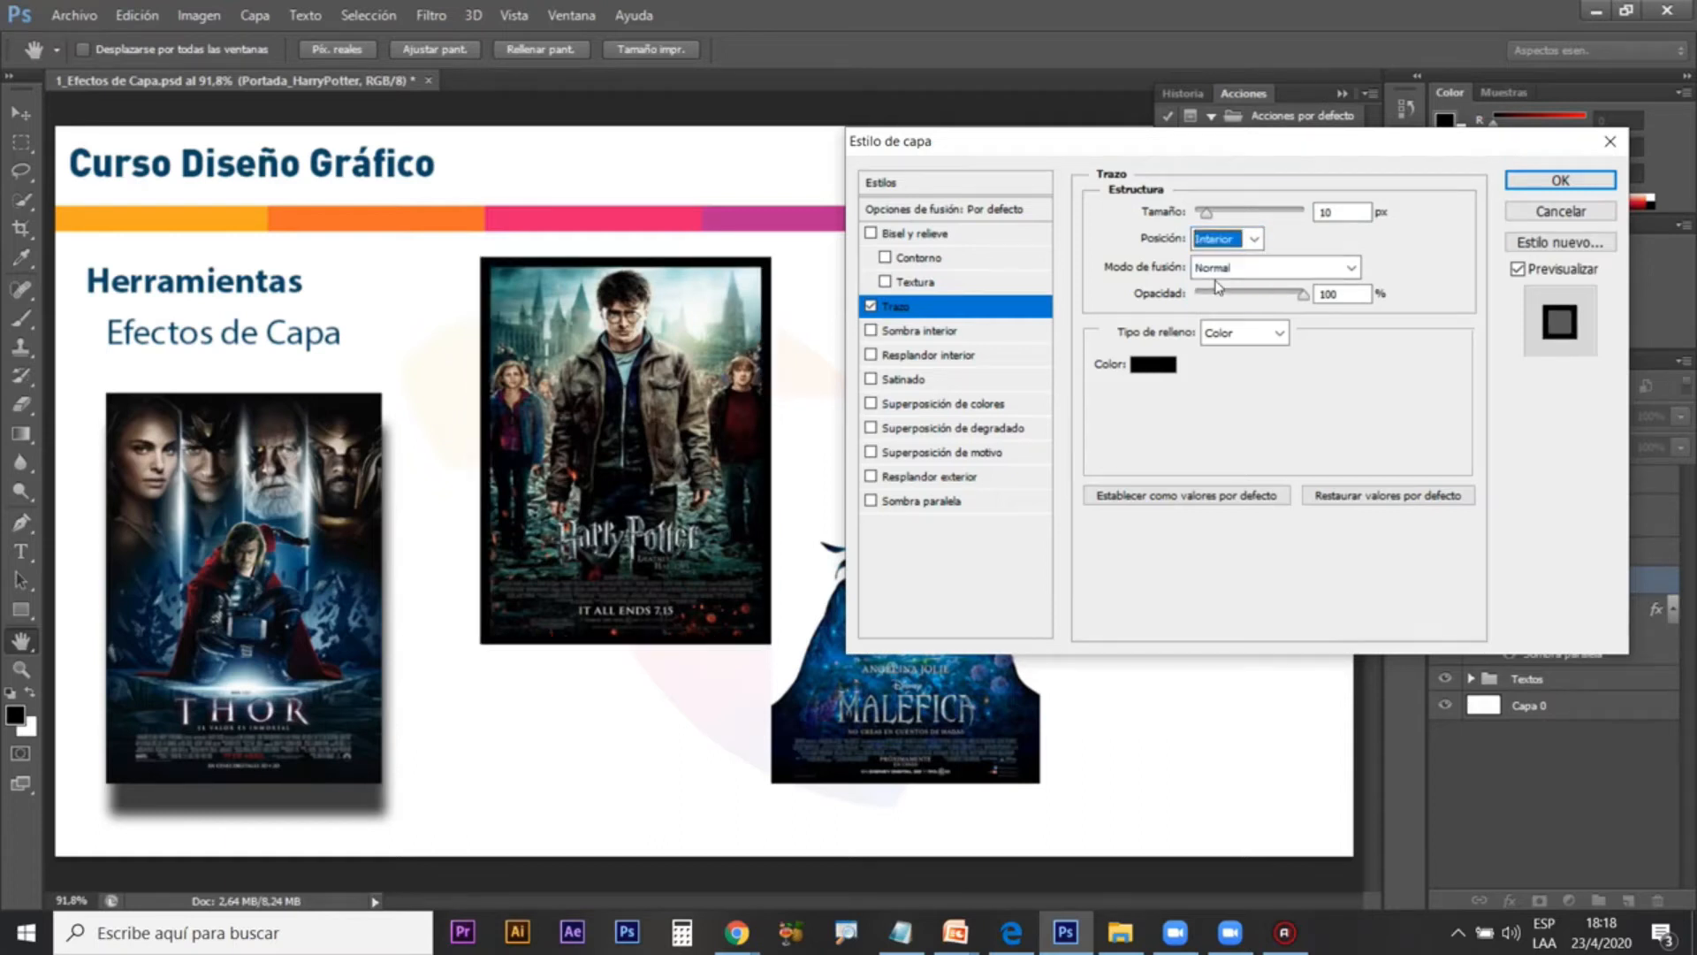
{"action": "left_click", "coordinate": [1225, 244]}
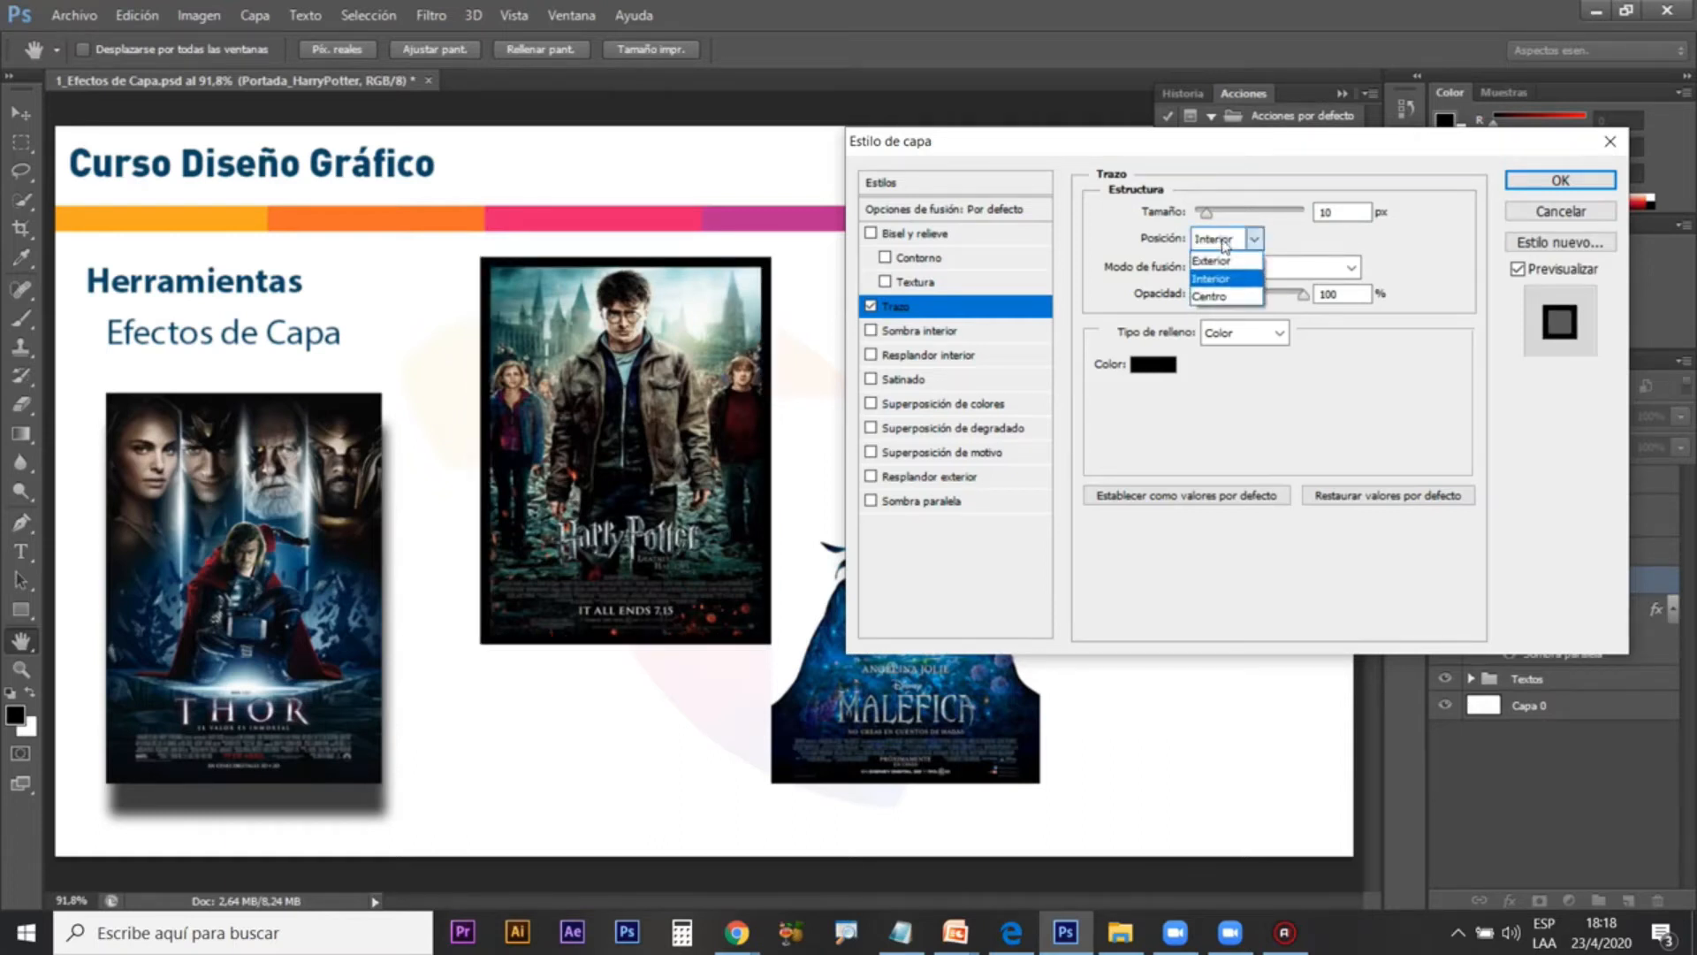
{"action": "left_click", "coordinate": [1210, 281]}
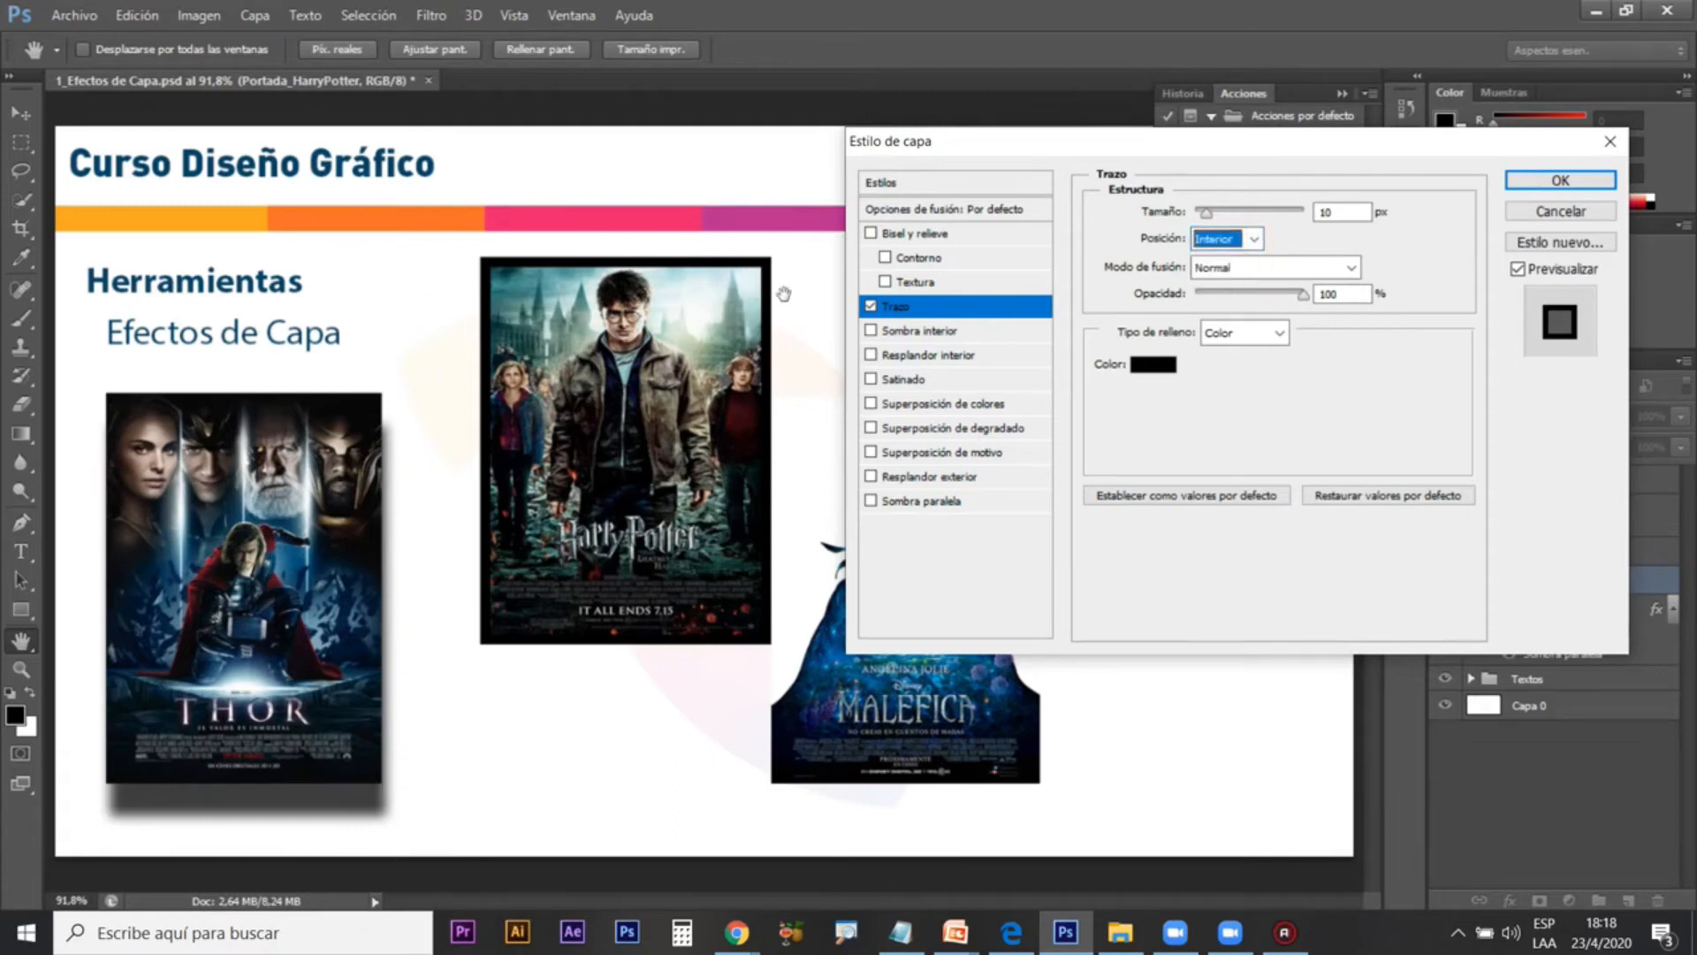
Step: Compare the stroke's Exterior and Interior positions on the Harry Potter poster, finishing on Interior
{"action": "left_click", "coordinate": [1232, 244]}
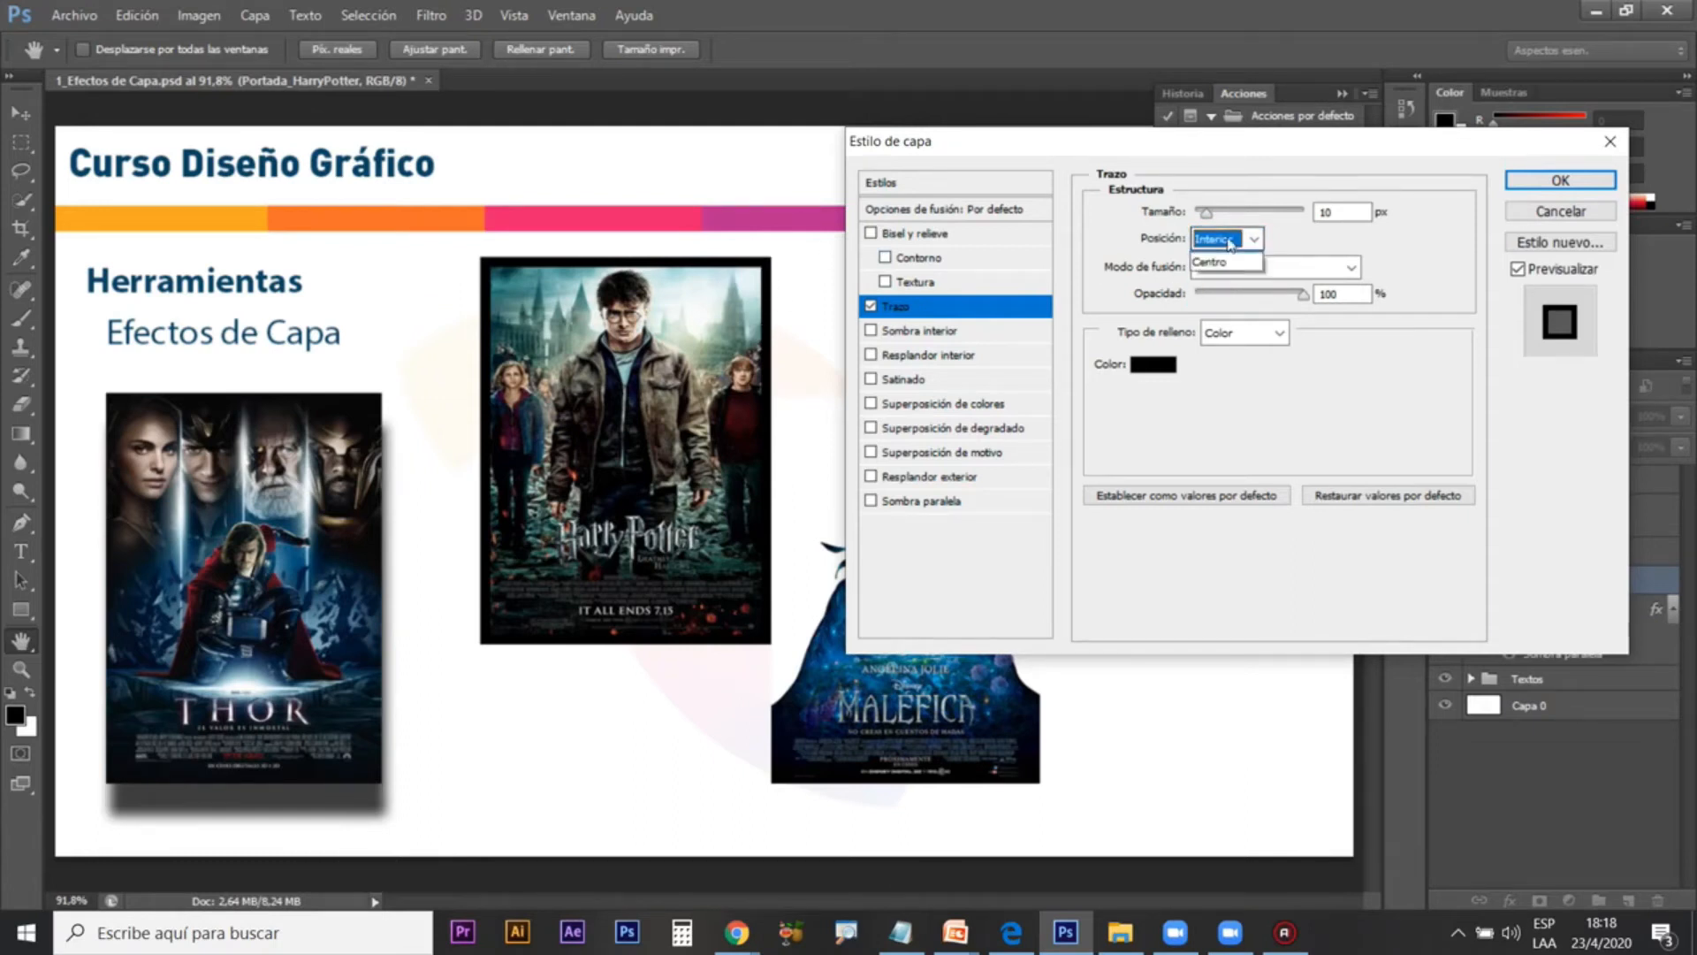
{"action": "left_click", "coordinate": [1213, 261]}
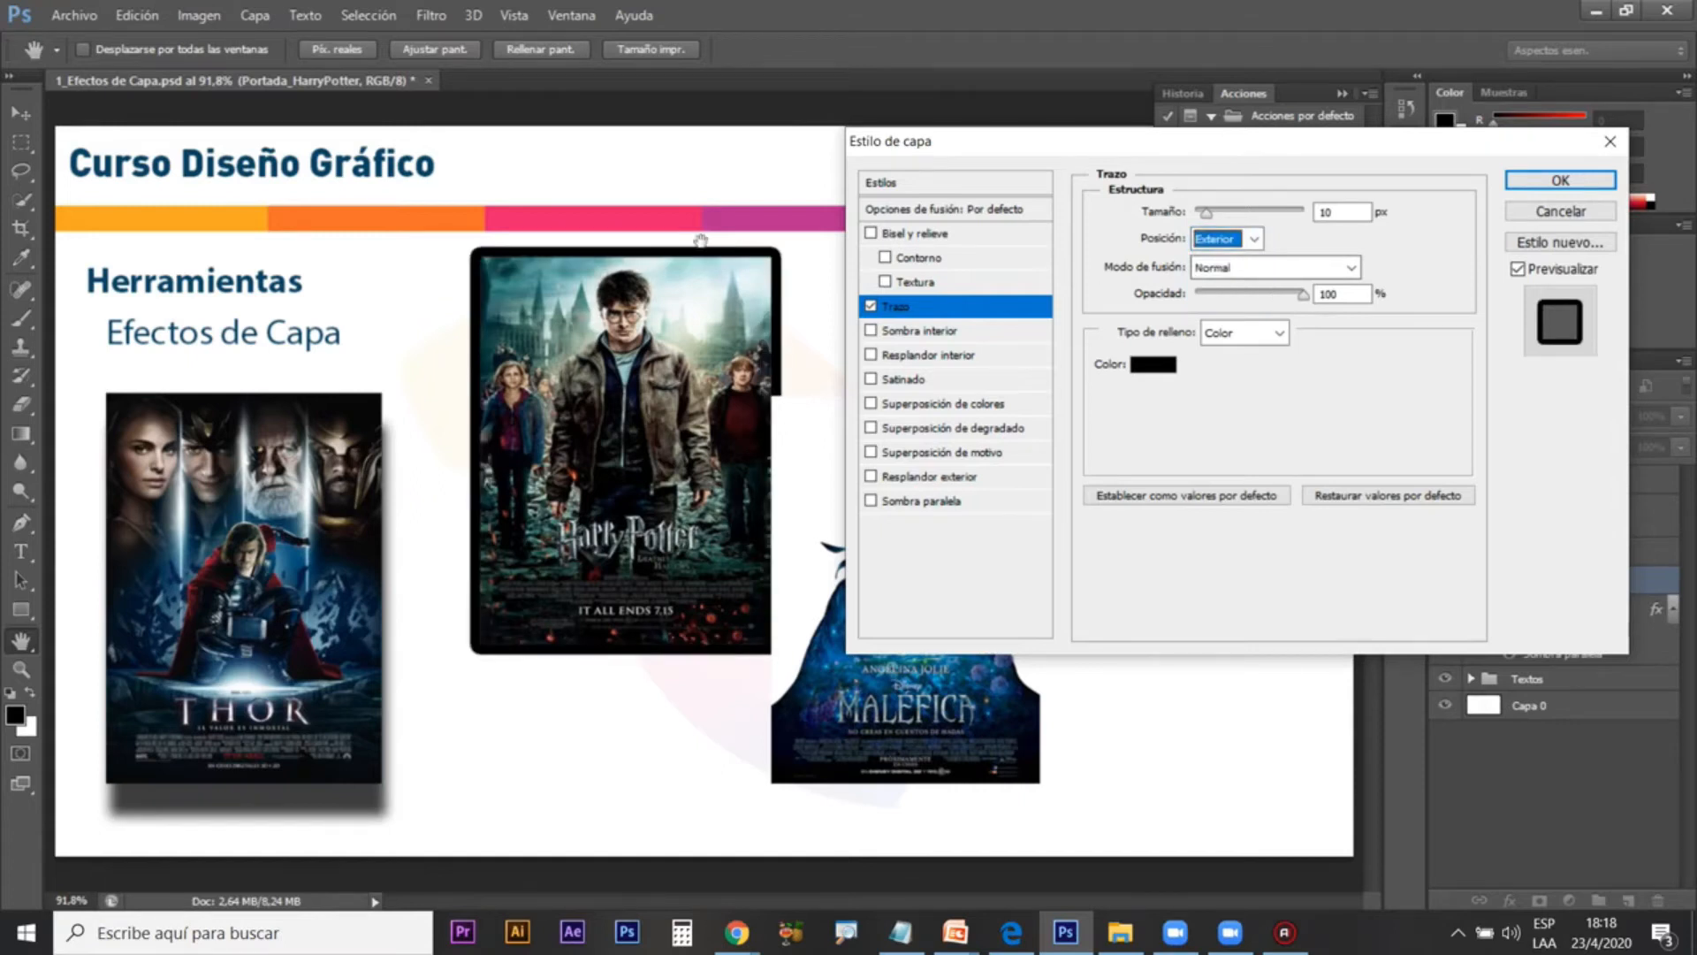
{"action": "left_click", "coordinate": [1237, 239]}
{"action": "left_click", "coordinate": [1238, 281]}
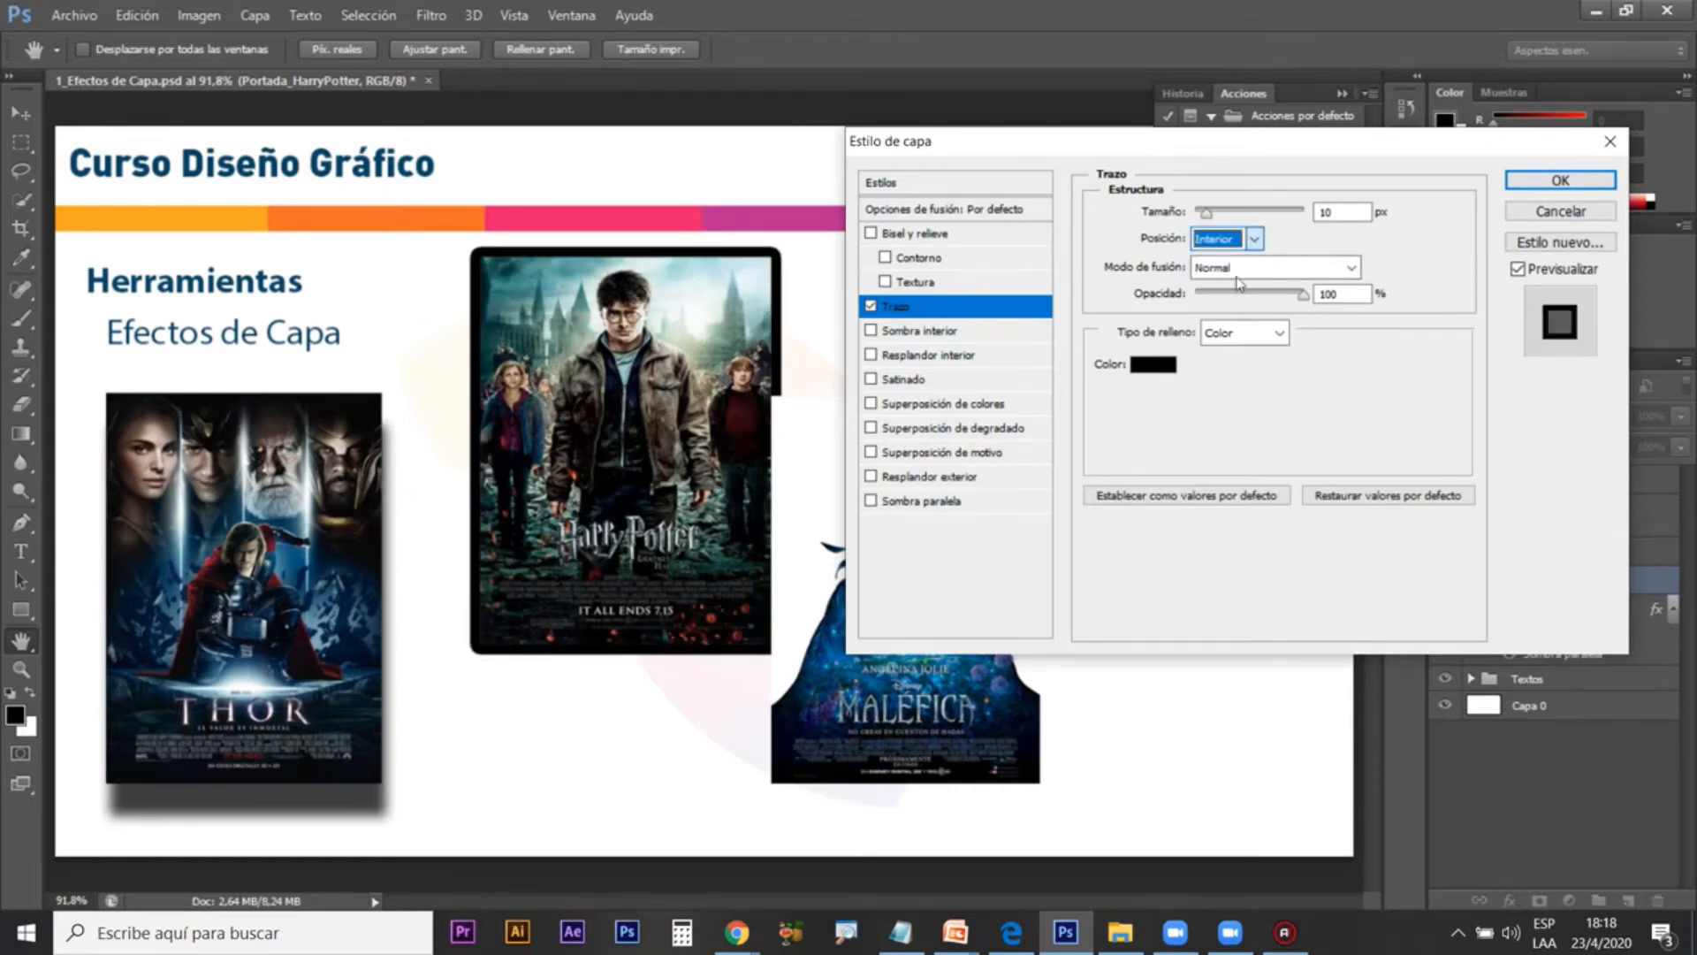
{"action": "left_click", "coordinate": [1240, 240]}
{"action": "left_click", "coordinate": [1233, 261]}
{"action": "left_click", "coordinate": [1238, 242]}
{"action": "left_click", "coordinate": [1235, 276]}
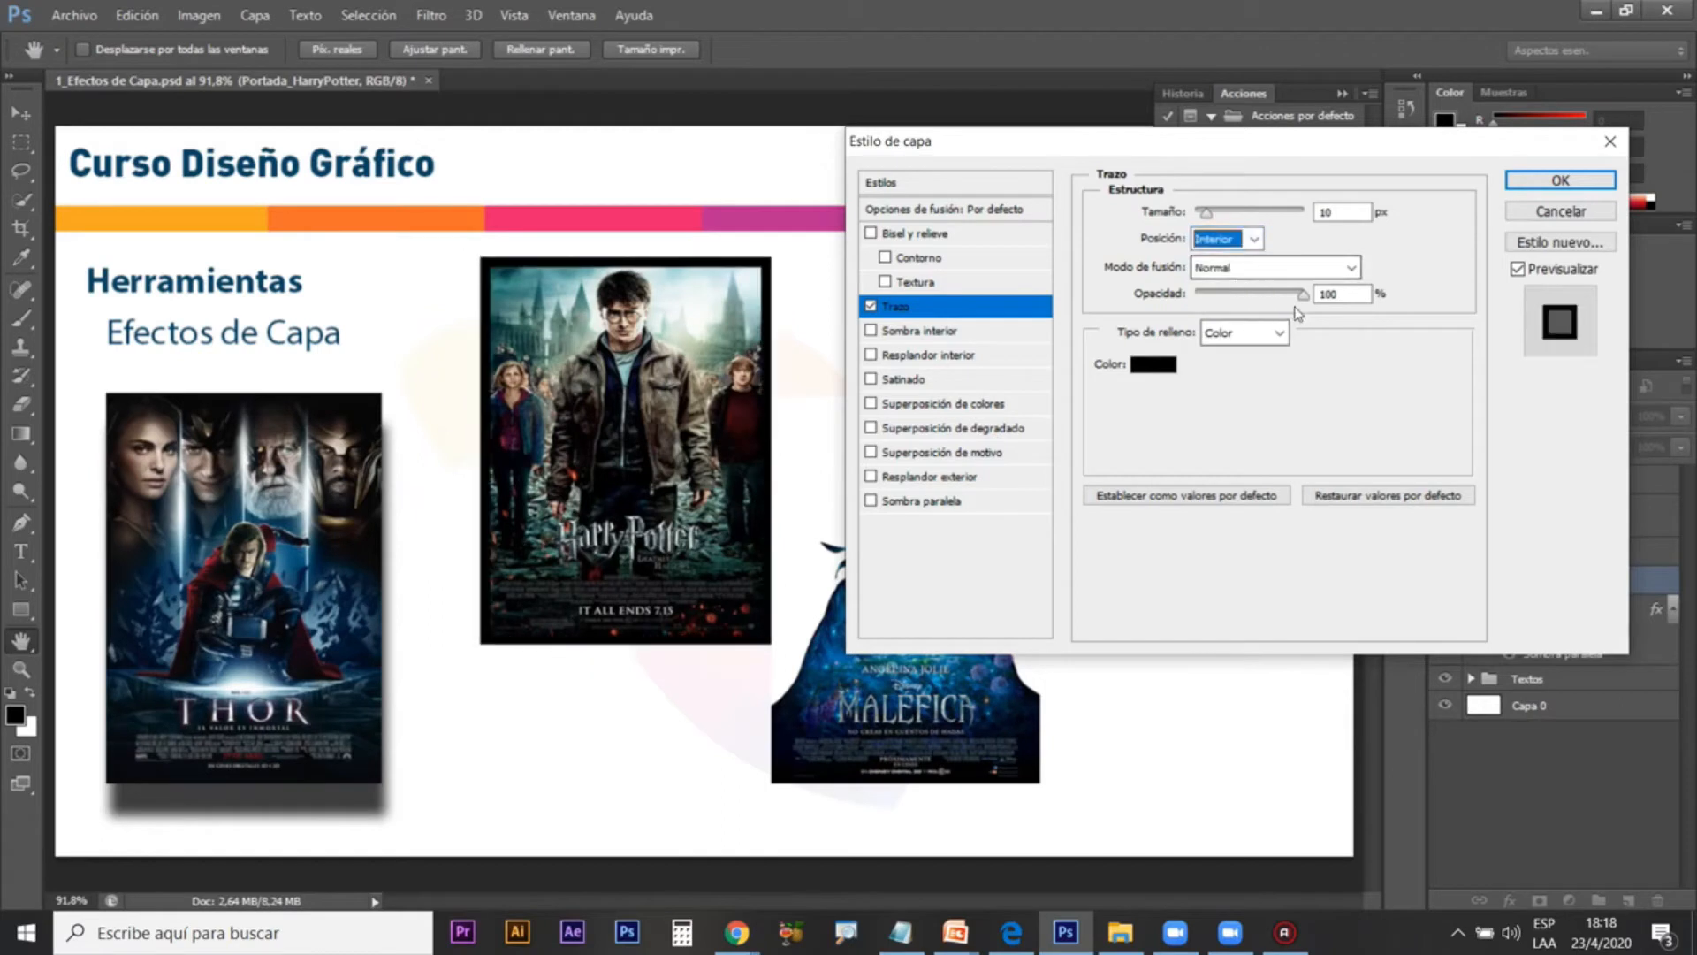
Step: Keep the stroke at 100% opacity and set its colour to dark red 520c0c
{"action": "mouse_move", "coordinate": [1292, 303]}
{"action": "left_mouse_down"}
{"action": "mouse_move", "coordinate": [1255, 300]}
{"action": "mouse_move", "coordinate": [1303, 301]}
{"action": "left_mouse_up"}
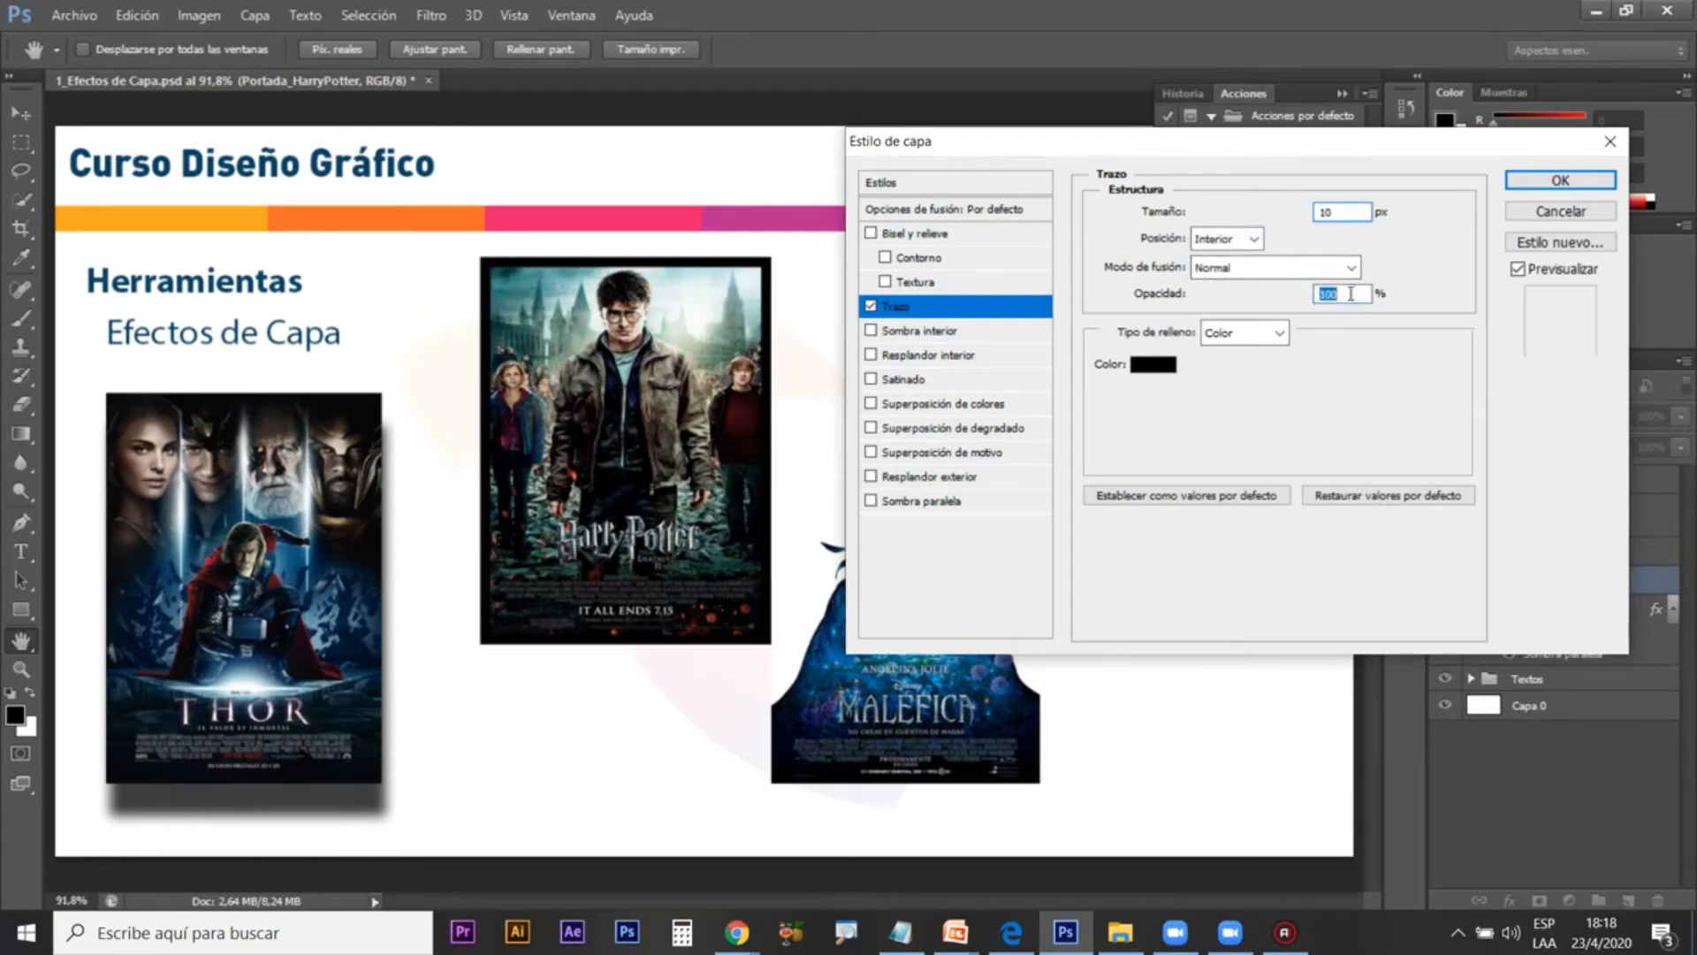
{"action": "left_click", "coordinate": [1152, 364]}
{"action": "left_click_drag", "start_coordinate": [758, 191], "coordinate": [947, 112]}
{"action": "left_click", "coordinate": [990, 219]}
{"action": "left_click", "coordinate": [978, 342]}
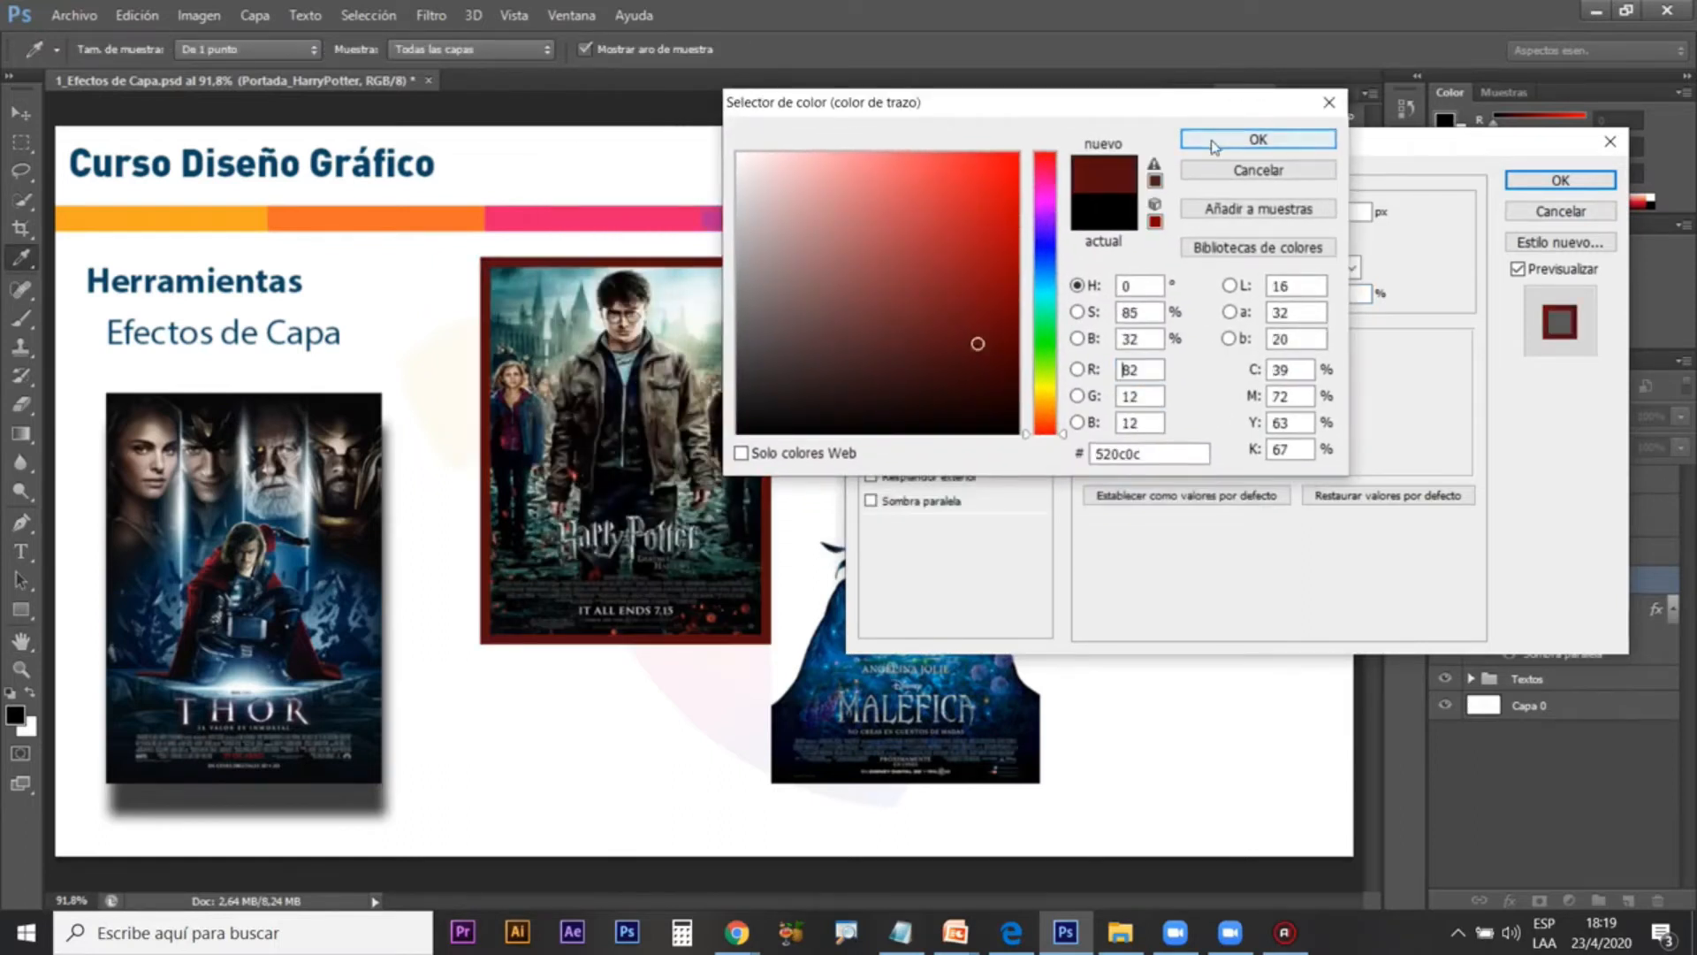
{"action": "left_click", "coordinate": [1214, 141]}
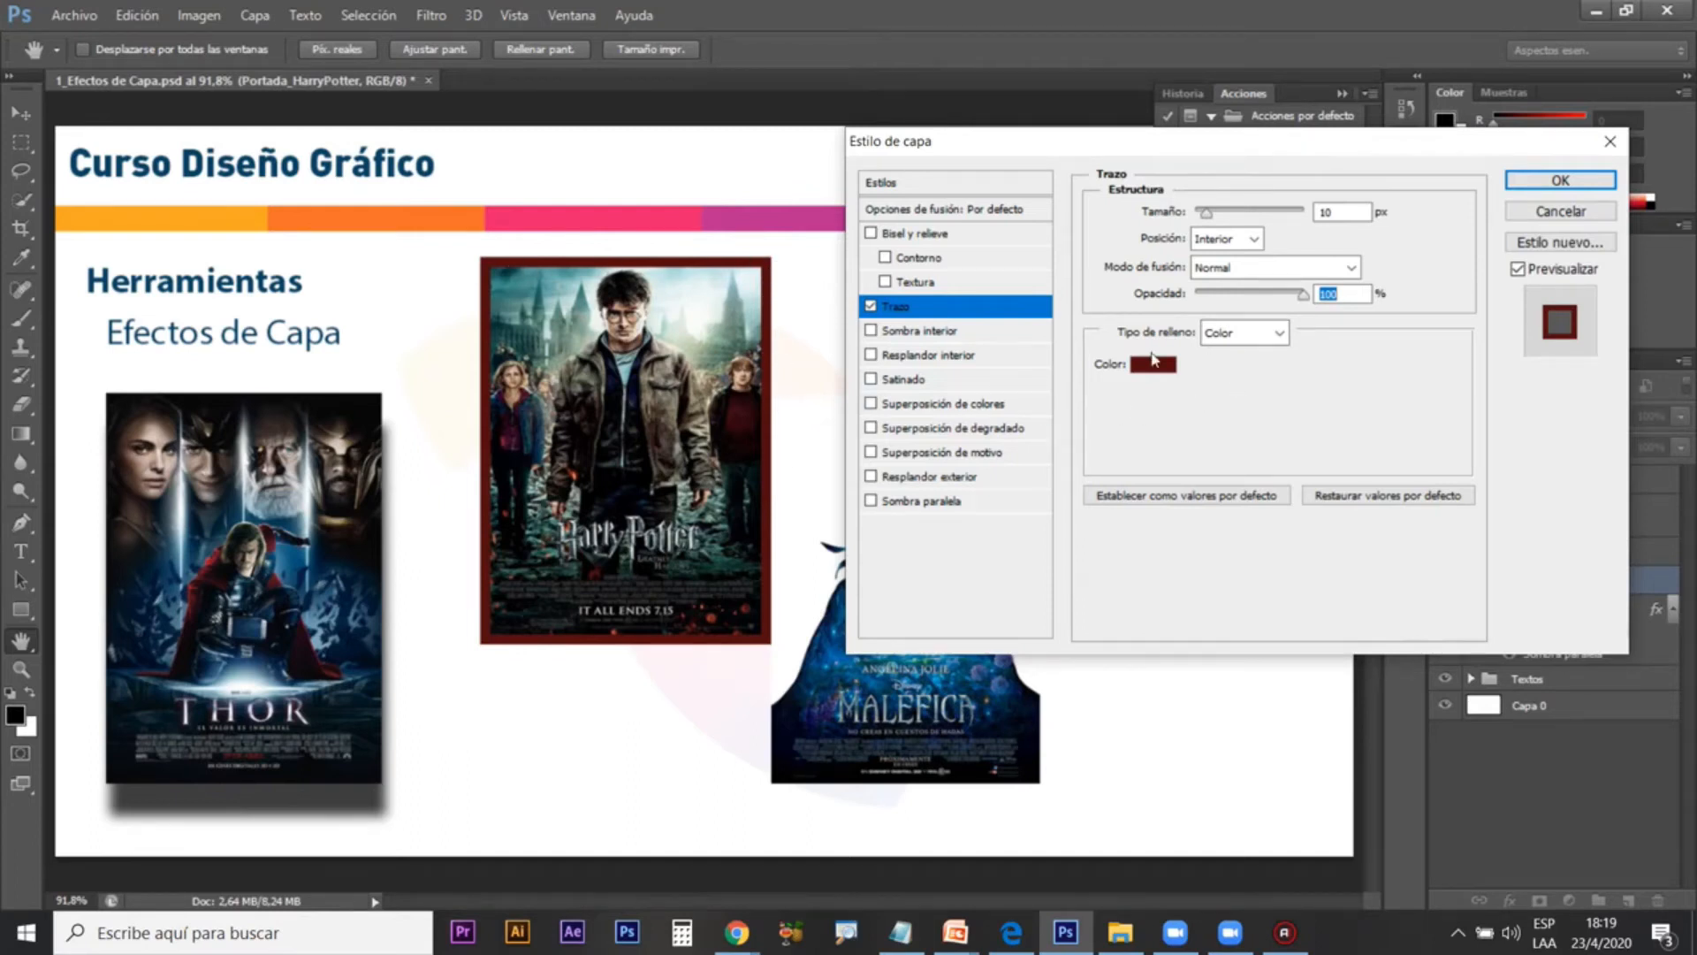
Step: Change the stroke's fill type to Degradado and look through the gradient presets without picking one
{"action": "left_click", "coordinate": [1258, 339]}
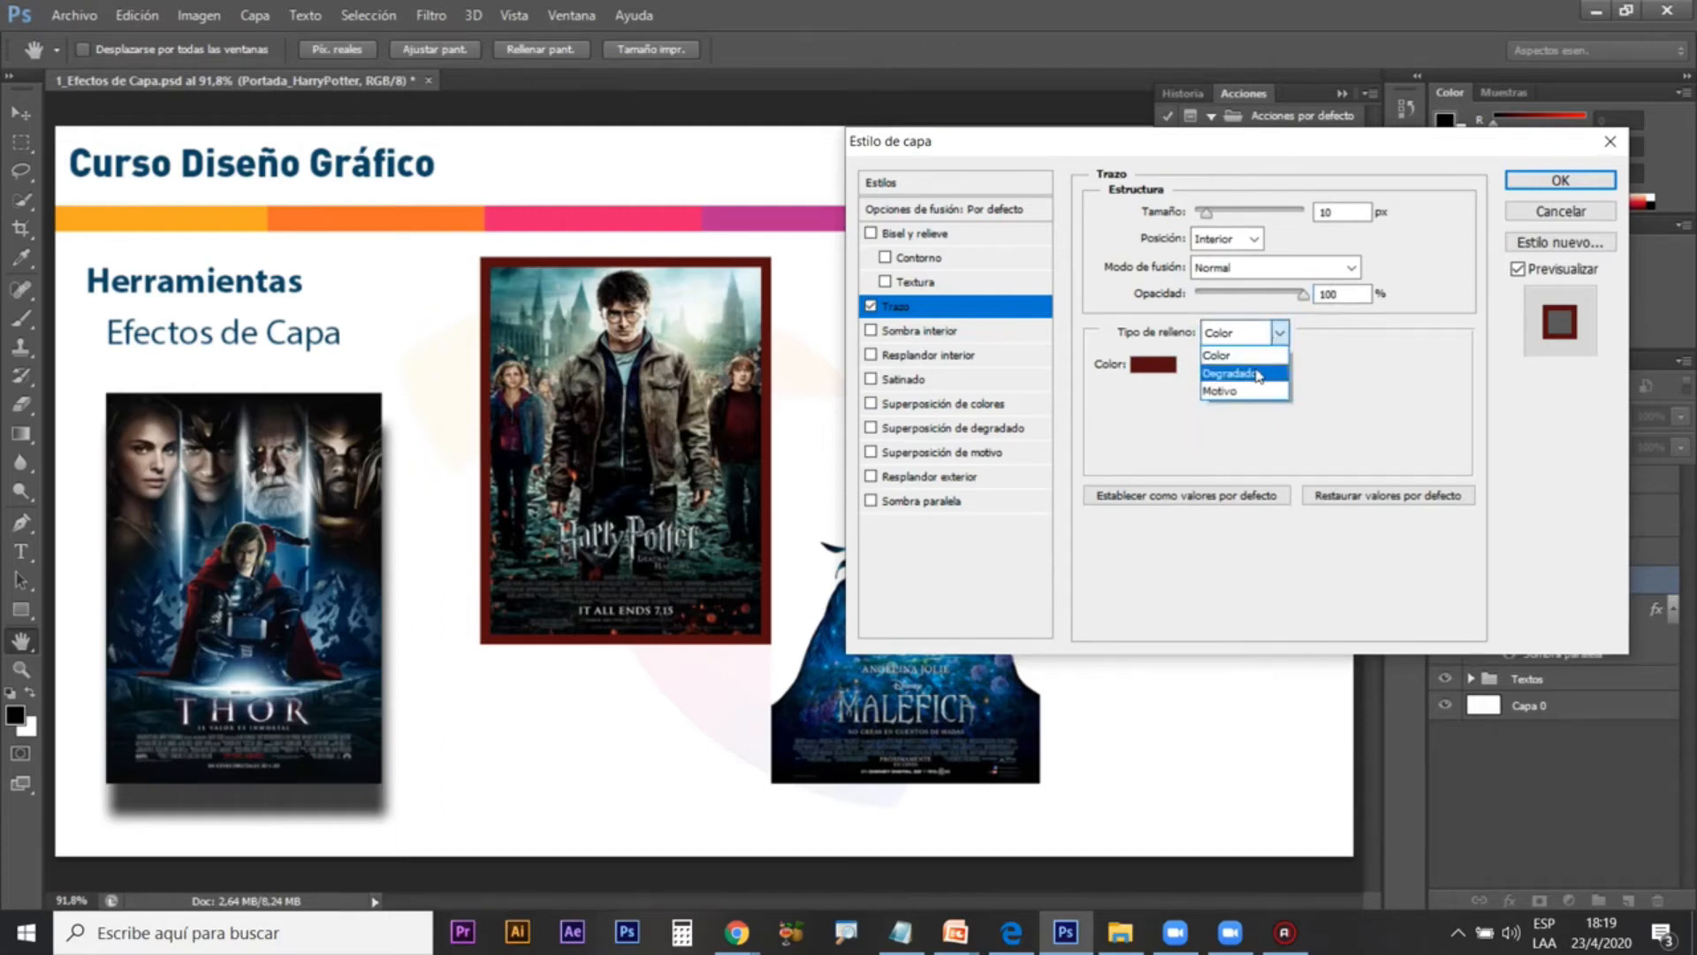
{"action": "left_click", "coordinate": [1257, 375]}
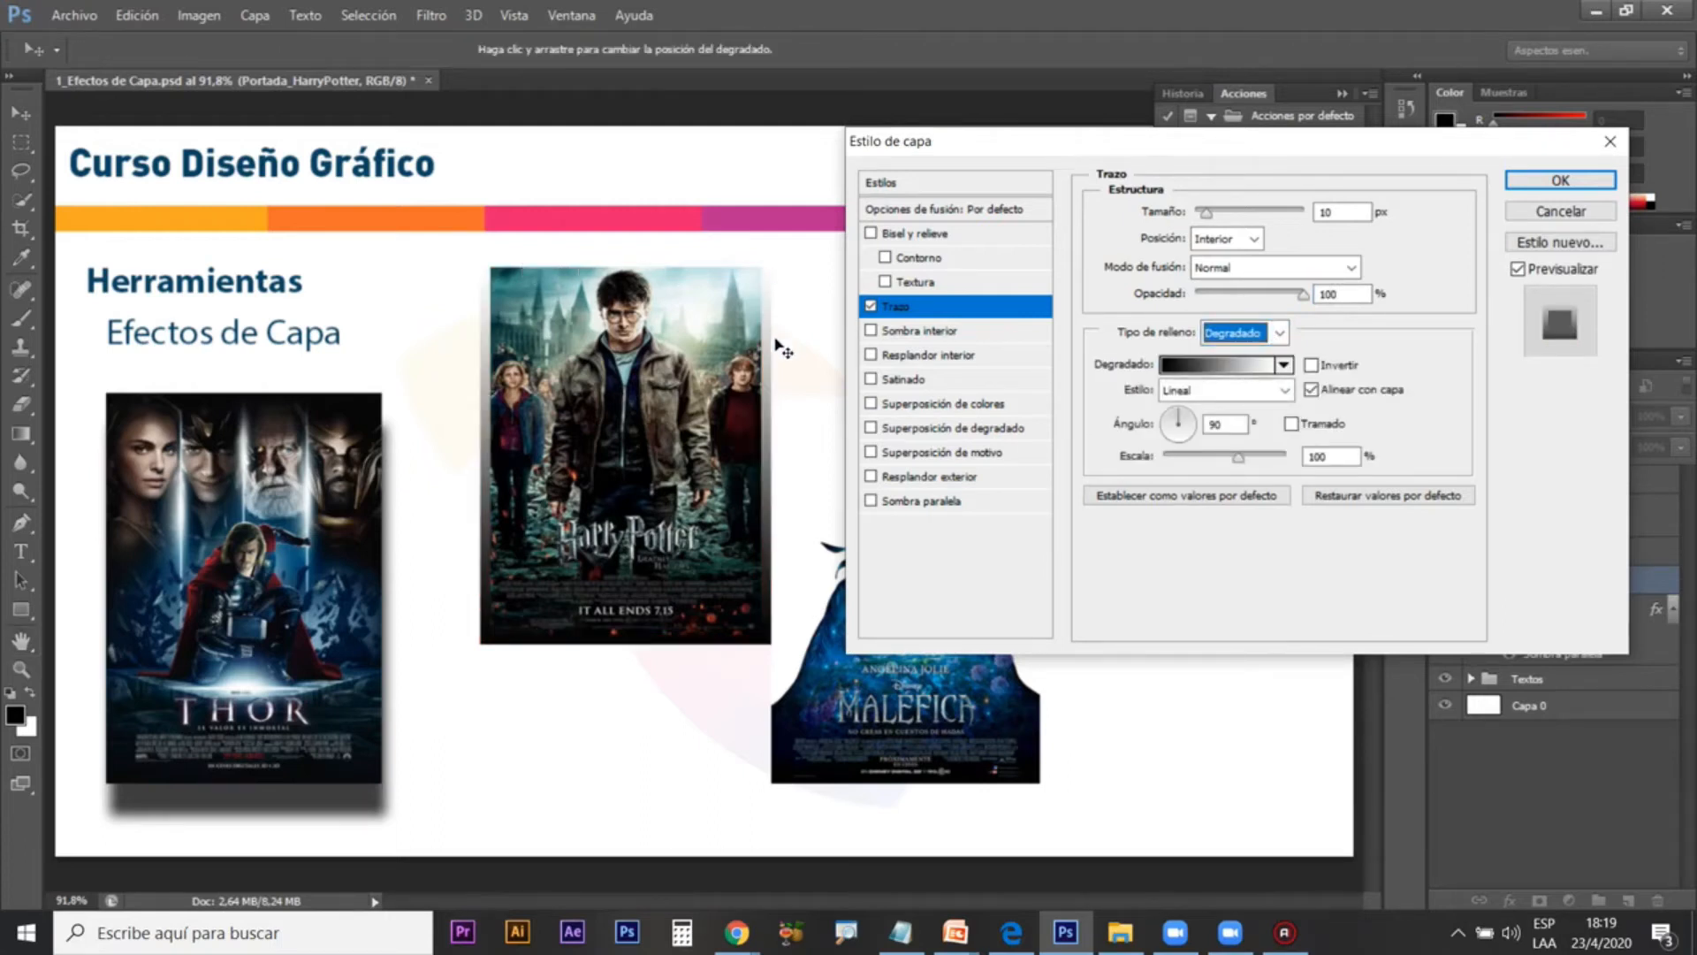
{"action": "left_click", "coordinate": [1283, 365]}
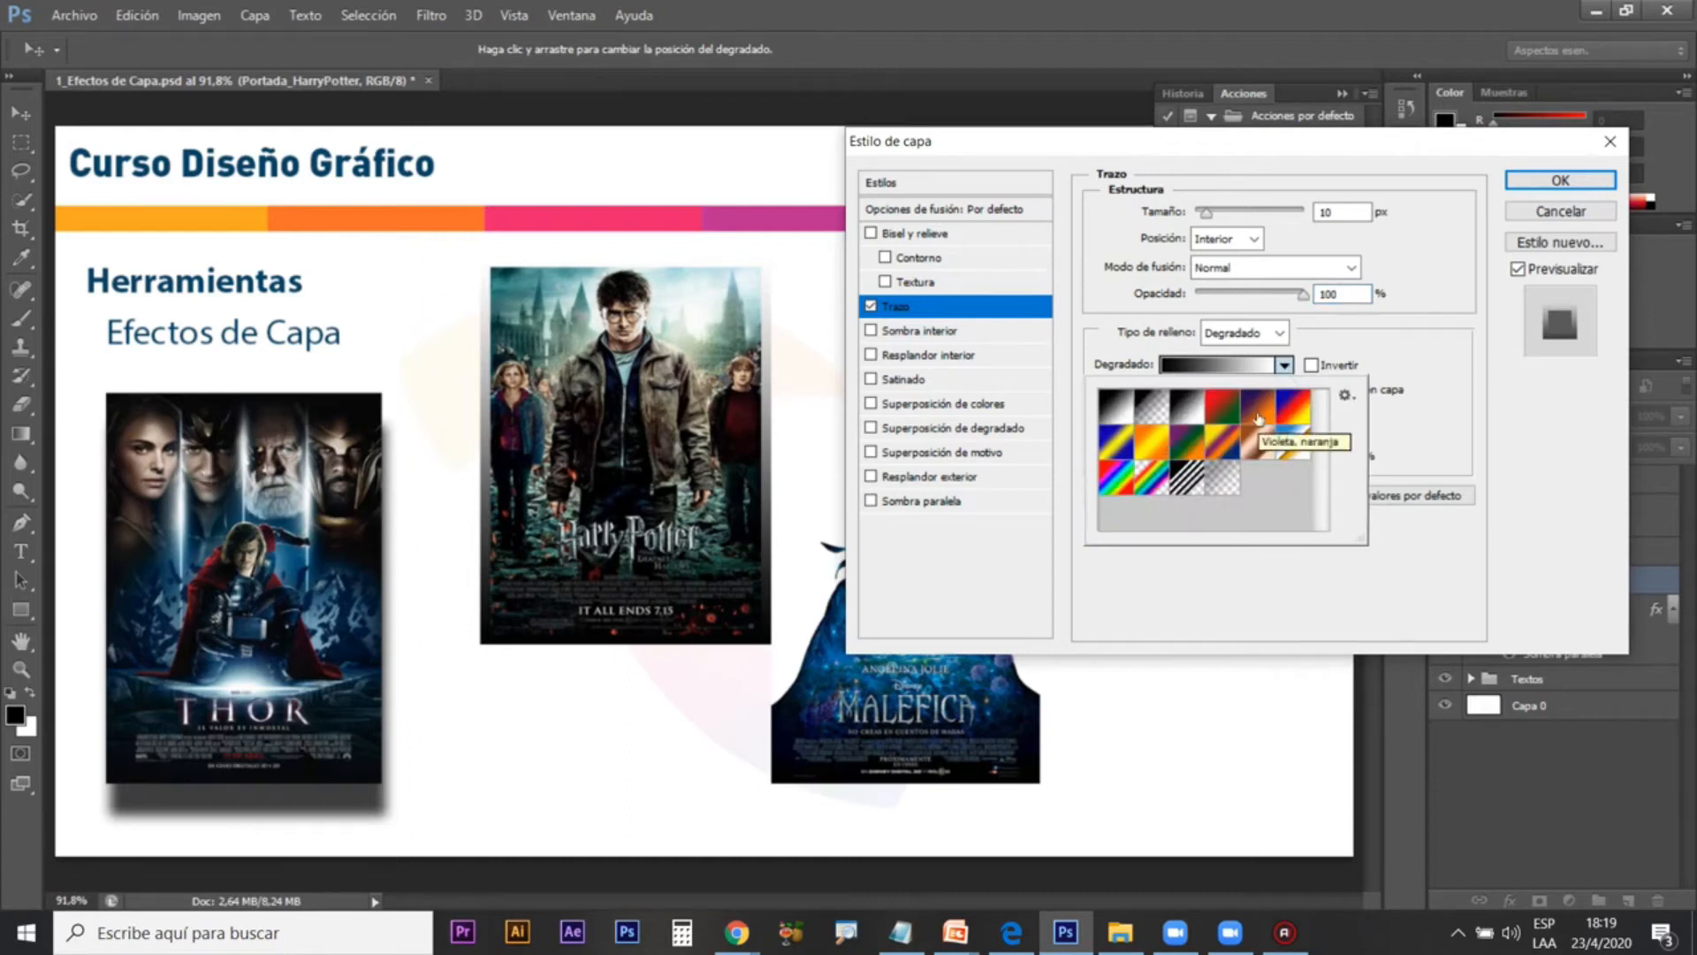
{"action": "left_click", "coordinate": [1316, 333]}
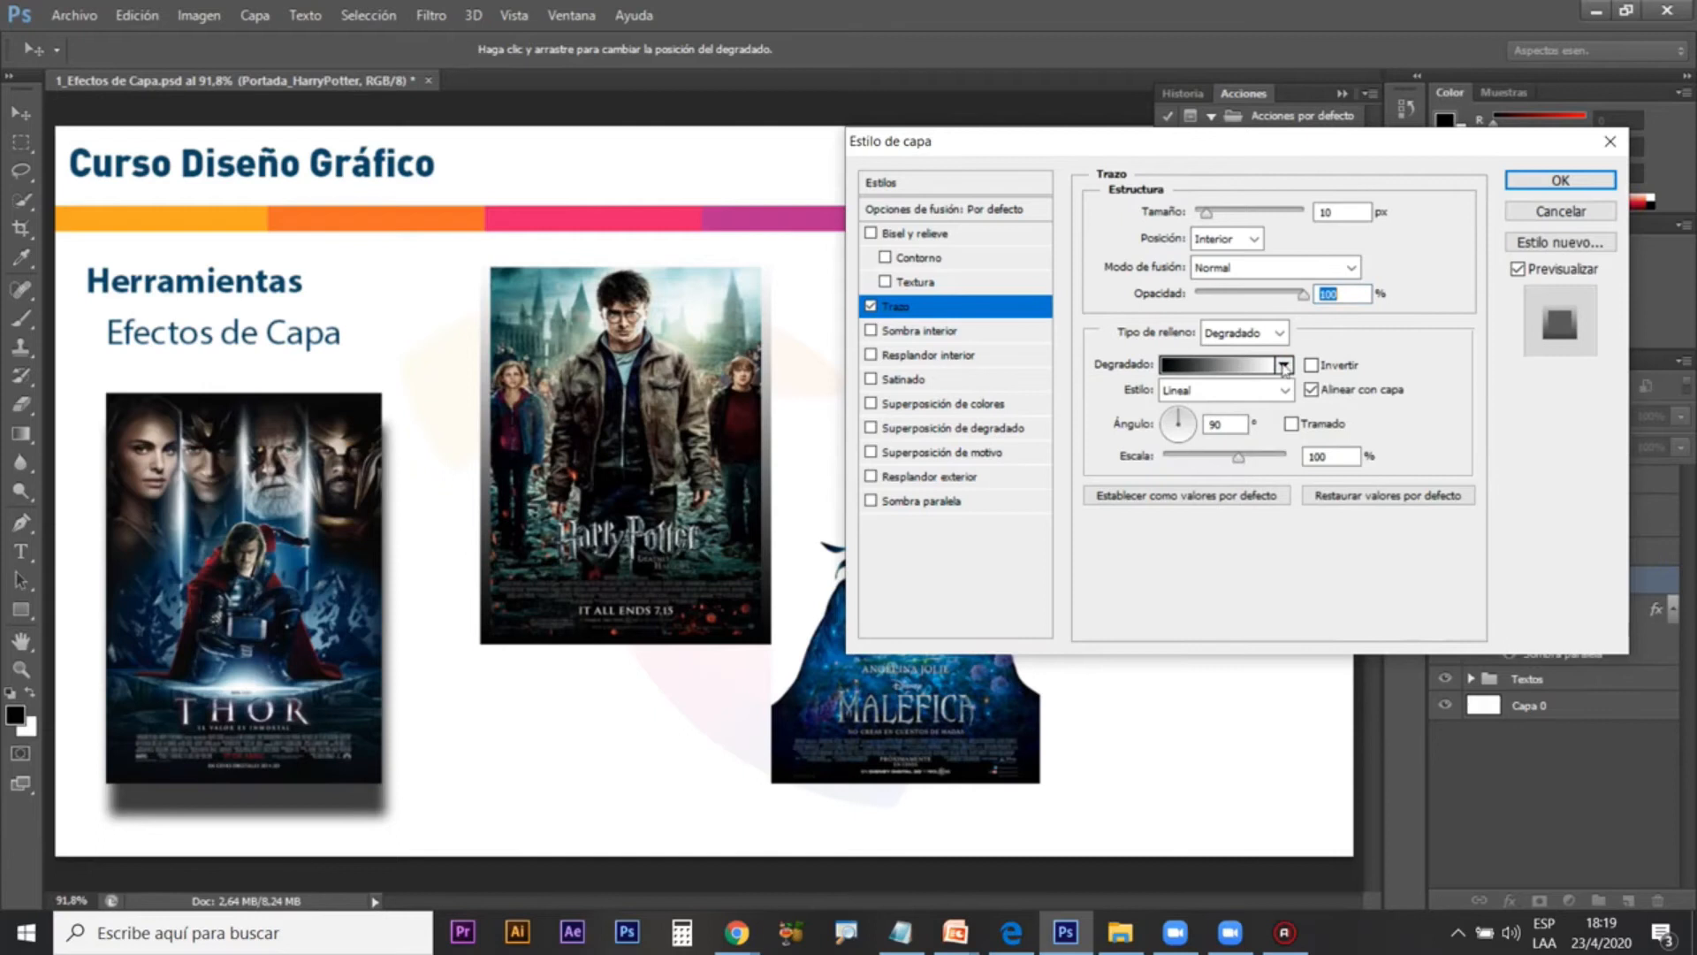
Step: Edit the Harry Potter poster's stroke gradient and set its starting colour stop to red e82c2c
{"action": "left_click", "coordinate": [1209, 365]}
{"action": "left_click_drag", "start_coordinate": [815, 138], "coordinate": [1073, 82]}
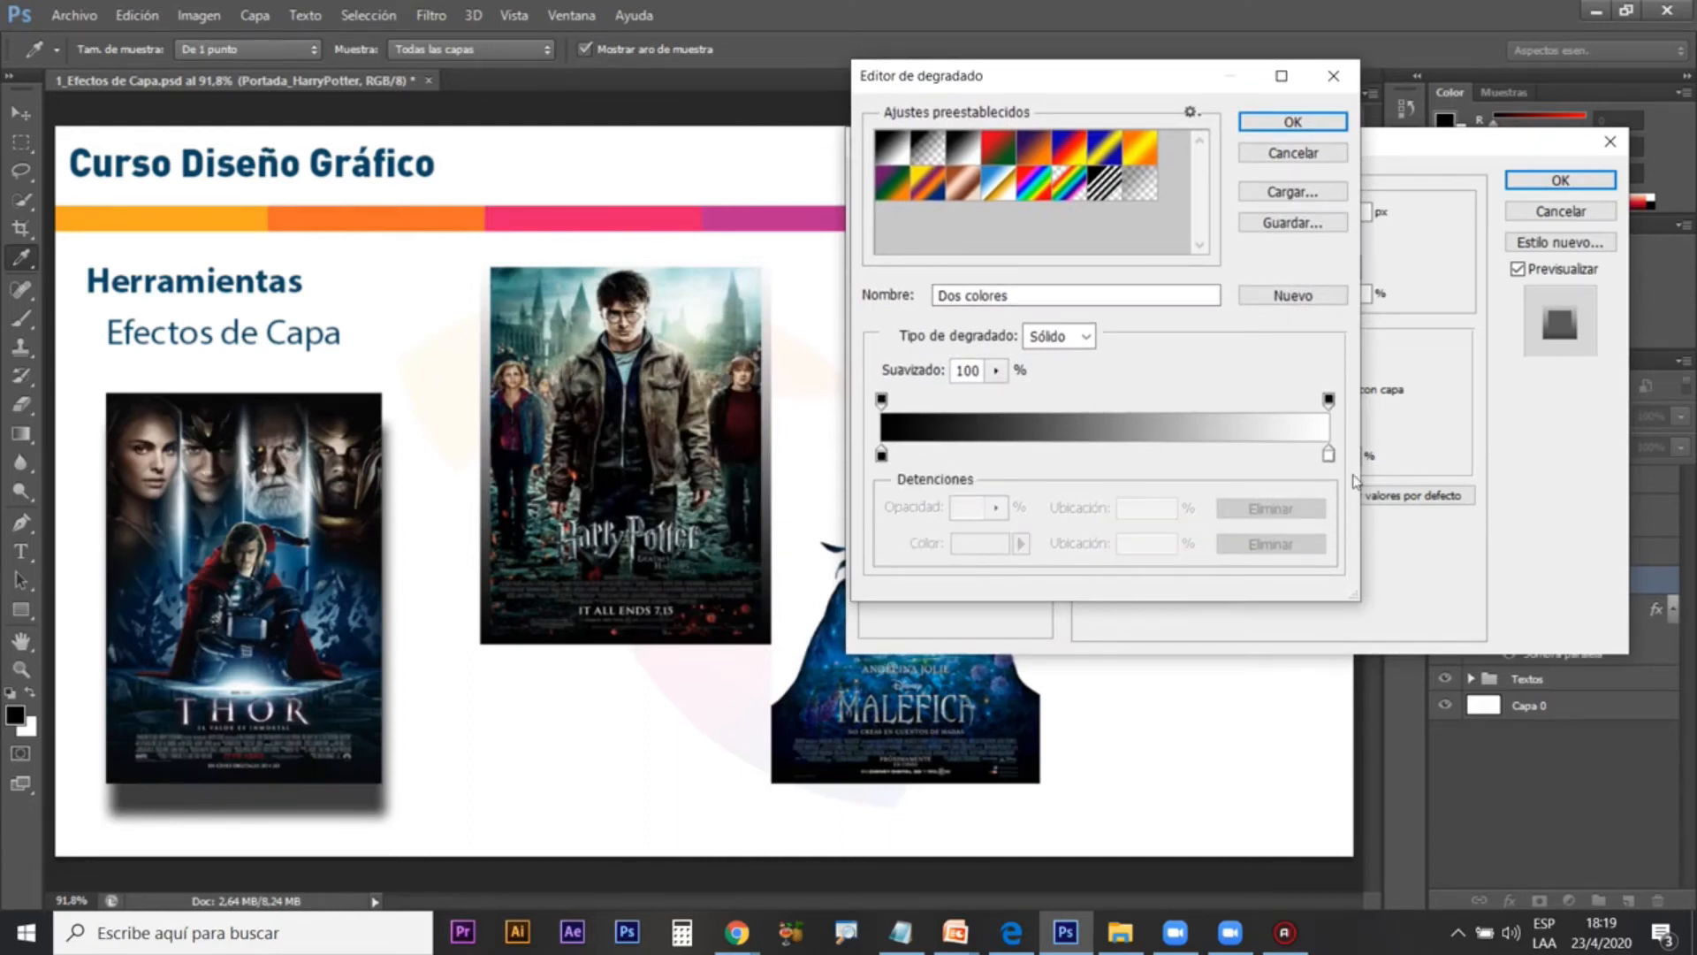
{"action": "double_click", "coordinate": [882, 454]}
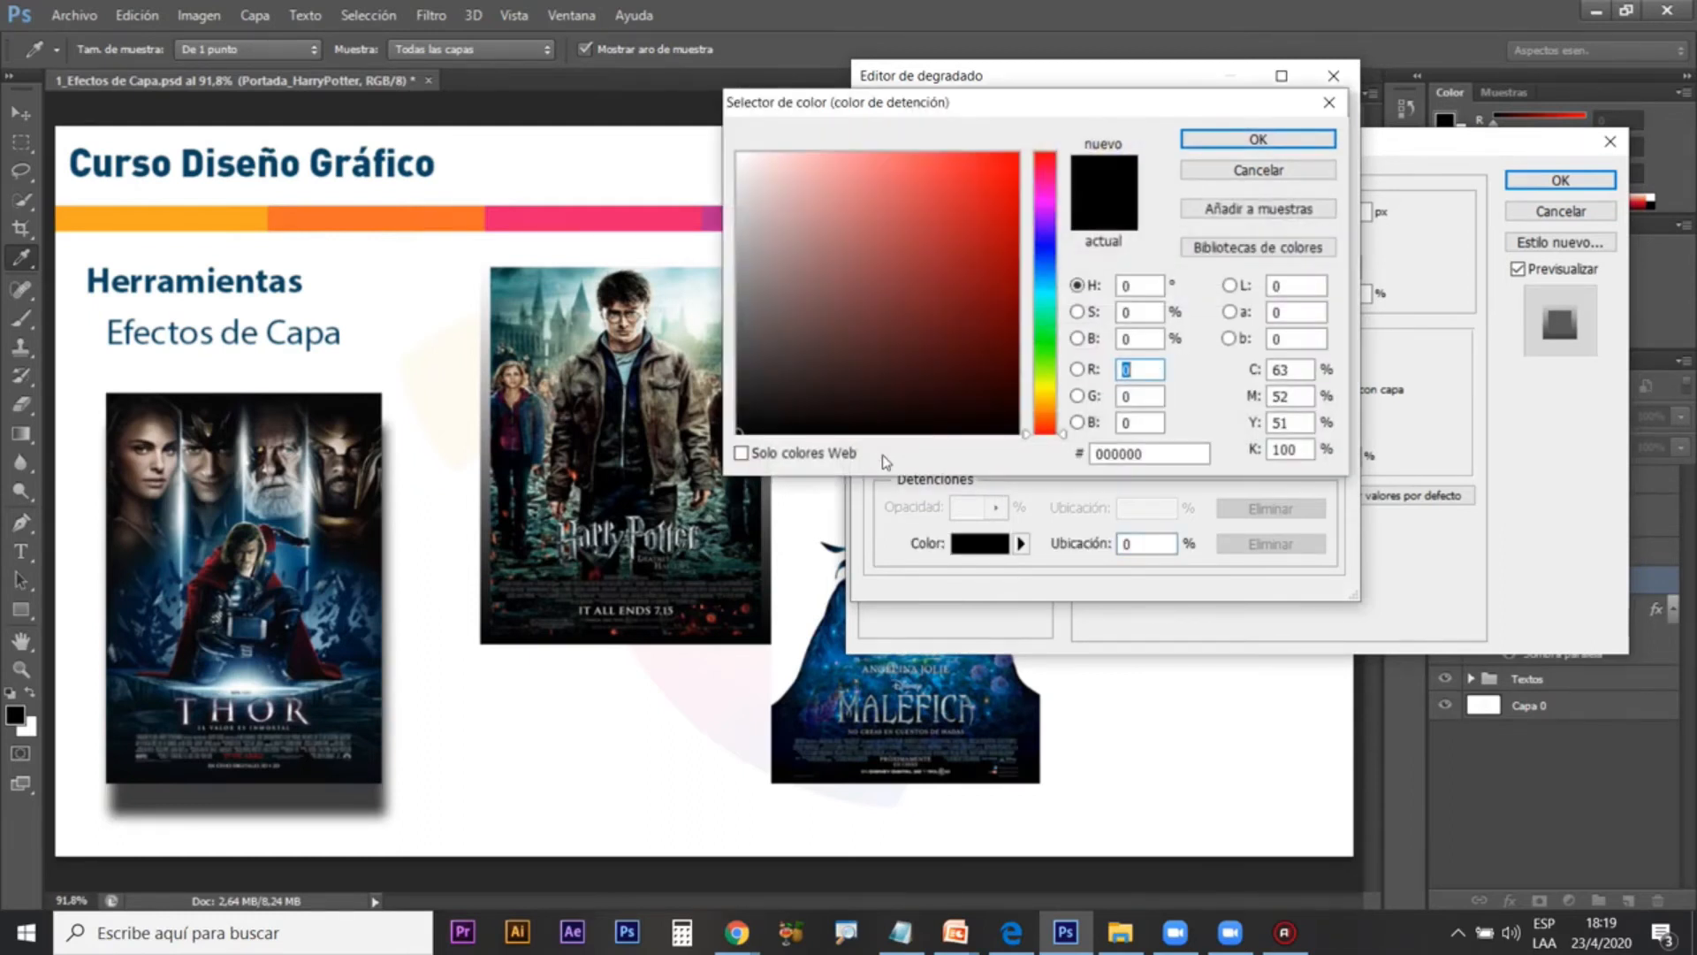
{"action": "left_click", "coordinate": [964, 199]}
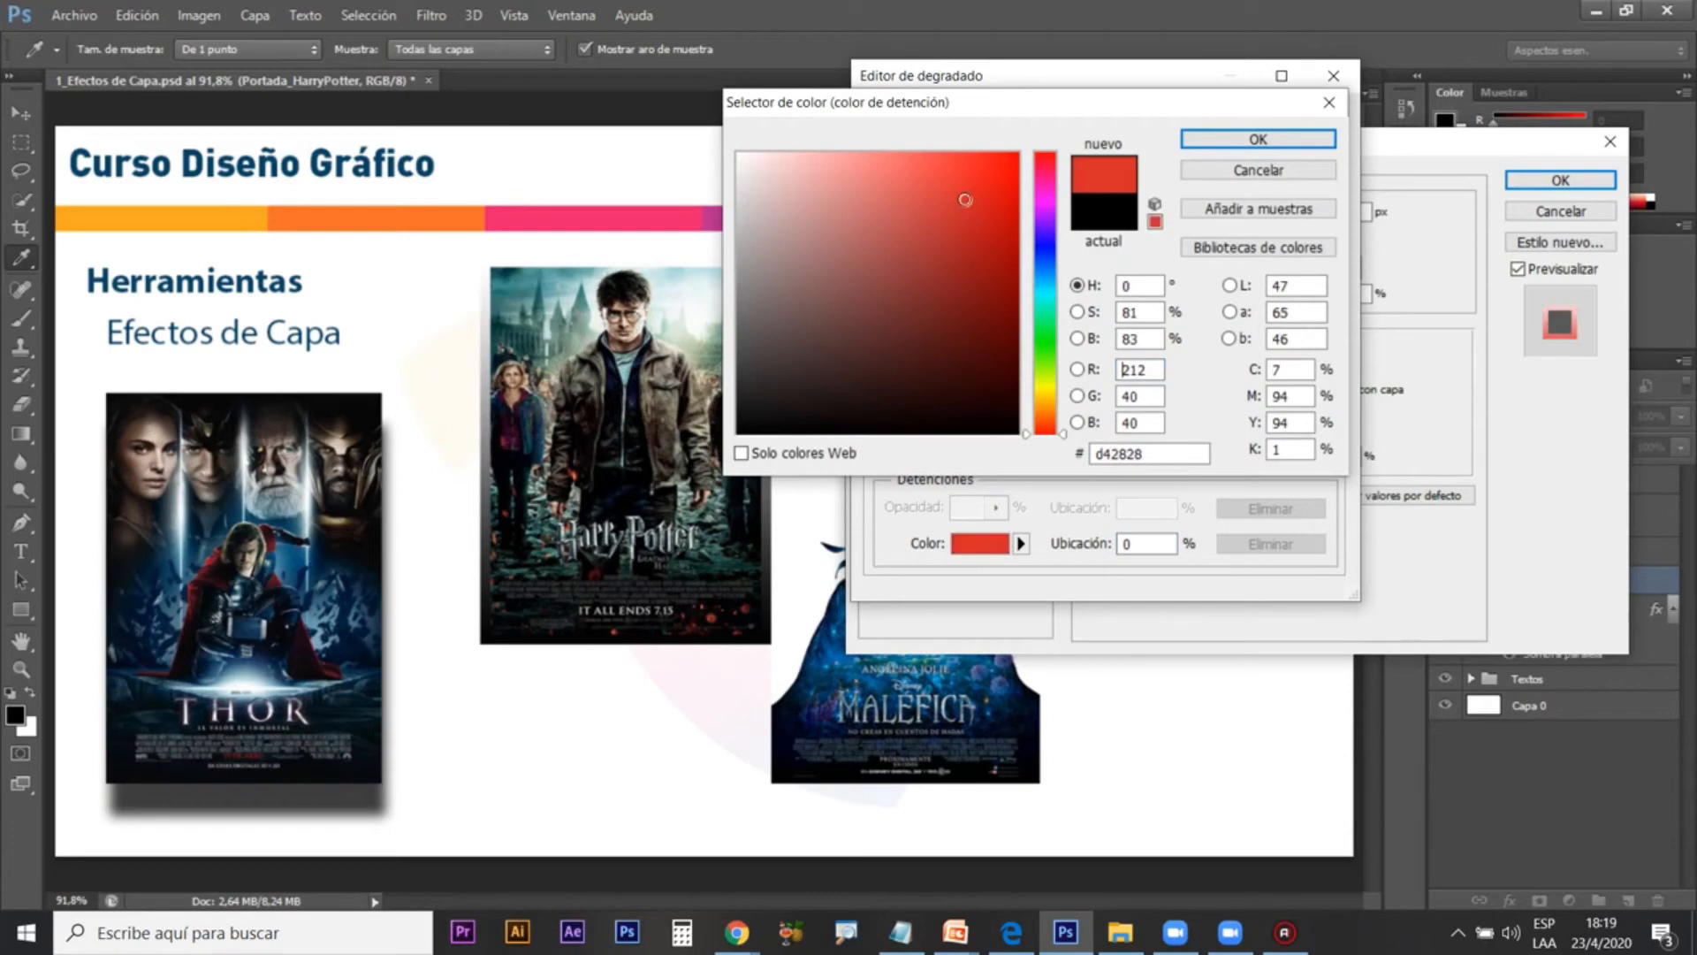
{"action": "left_click", "coordinate": [965, 178]}
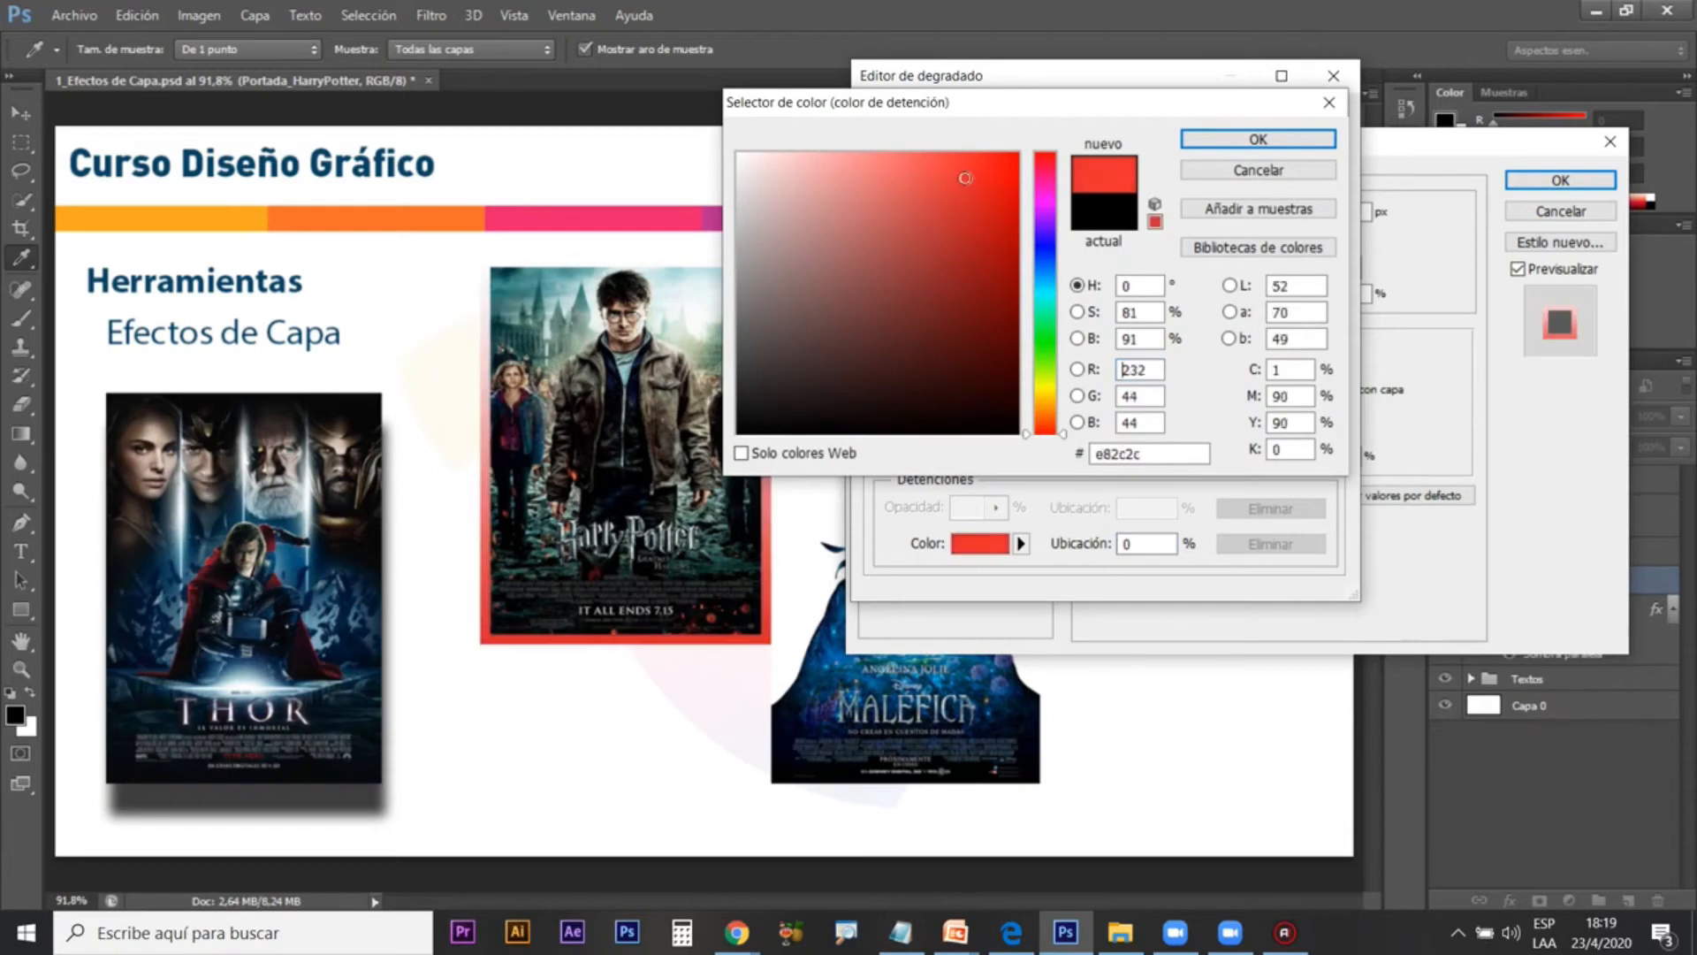
{"action": "left_click", "coordinate": [1195, 143]}
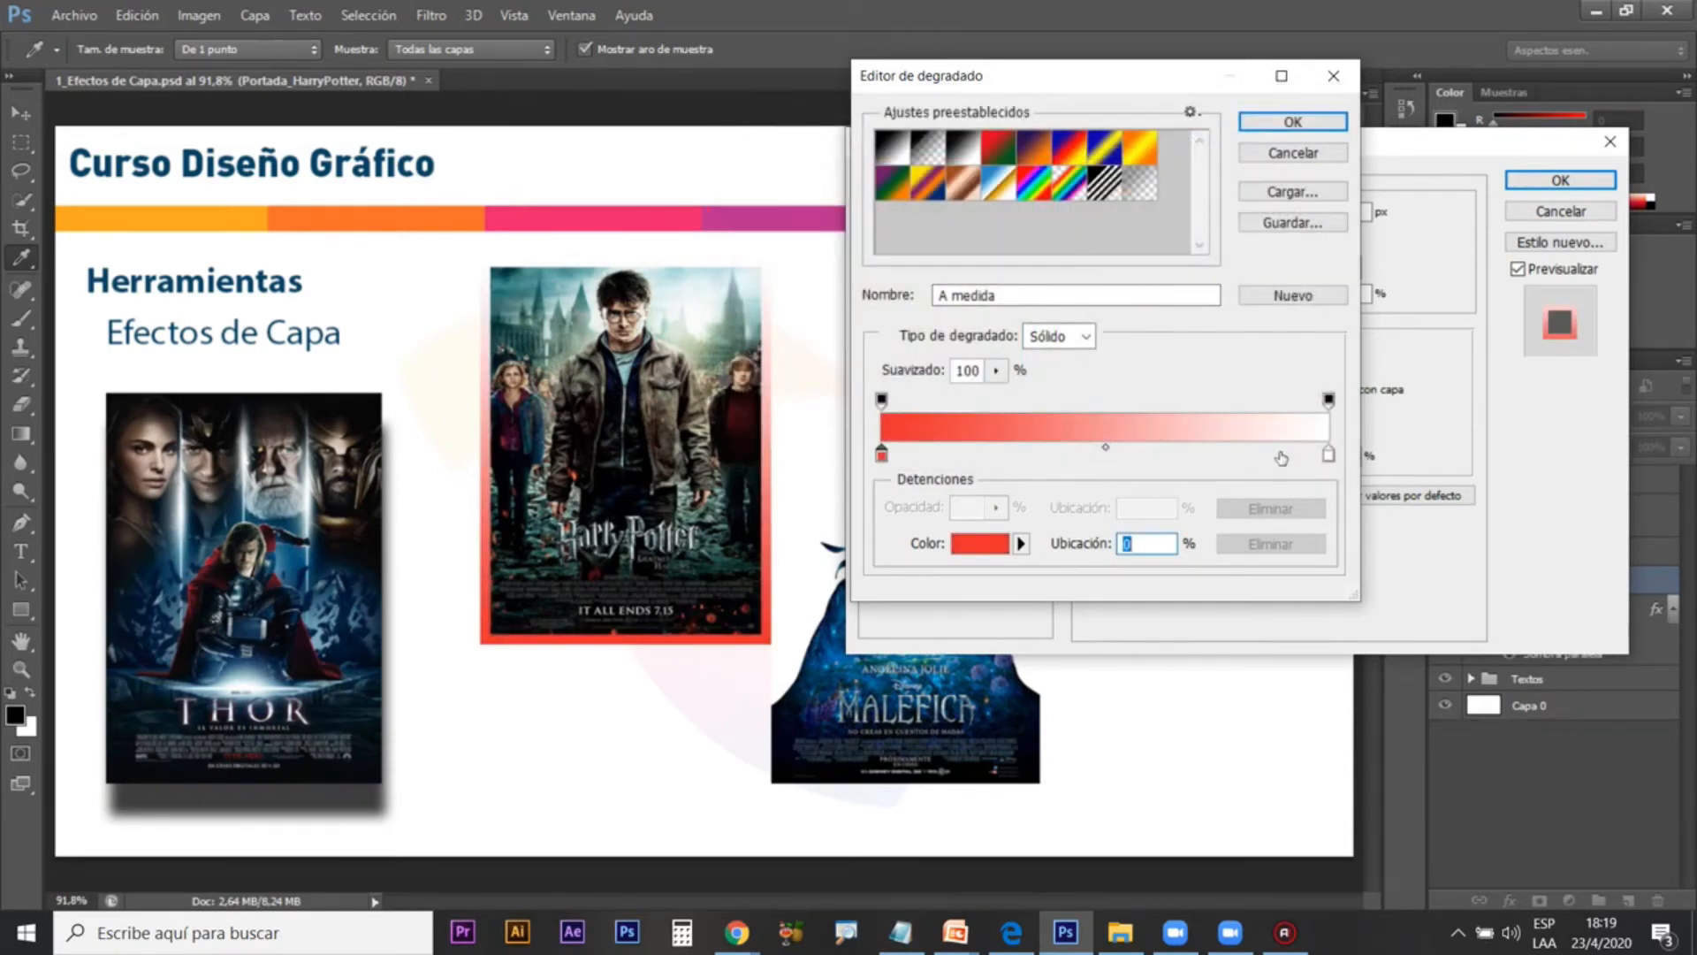
Step: Set the ending colour stop of the stroke gradient to purple ab1be7
{"action": "left_click", "coordinate": [1329, 455]}
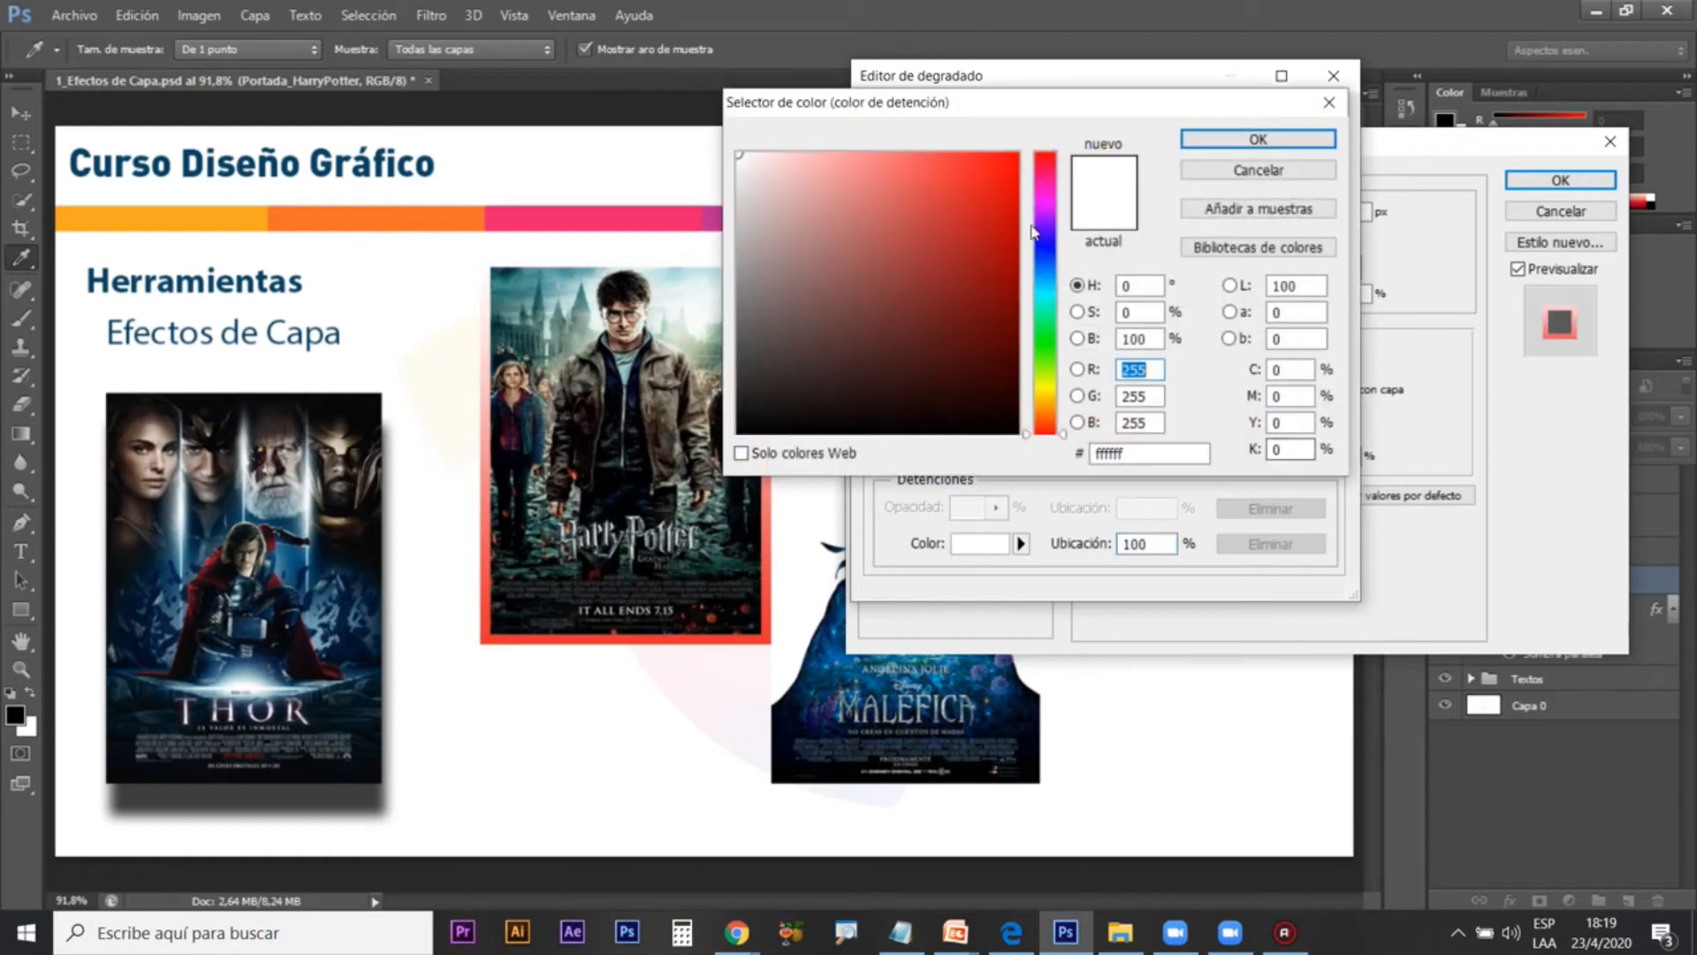
{"action": "left_click", "coordinate": [1039, 212]}
{"action": "left_click", "coordinate": [983, 190]}
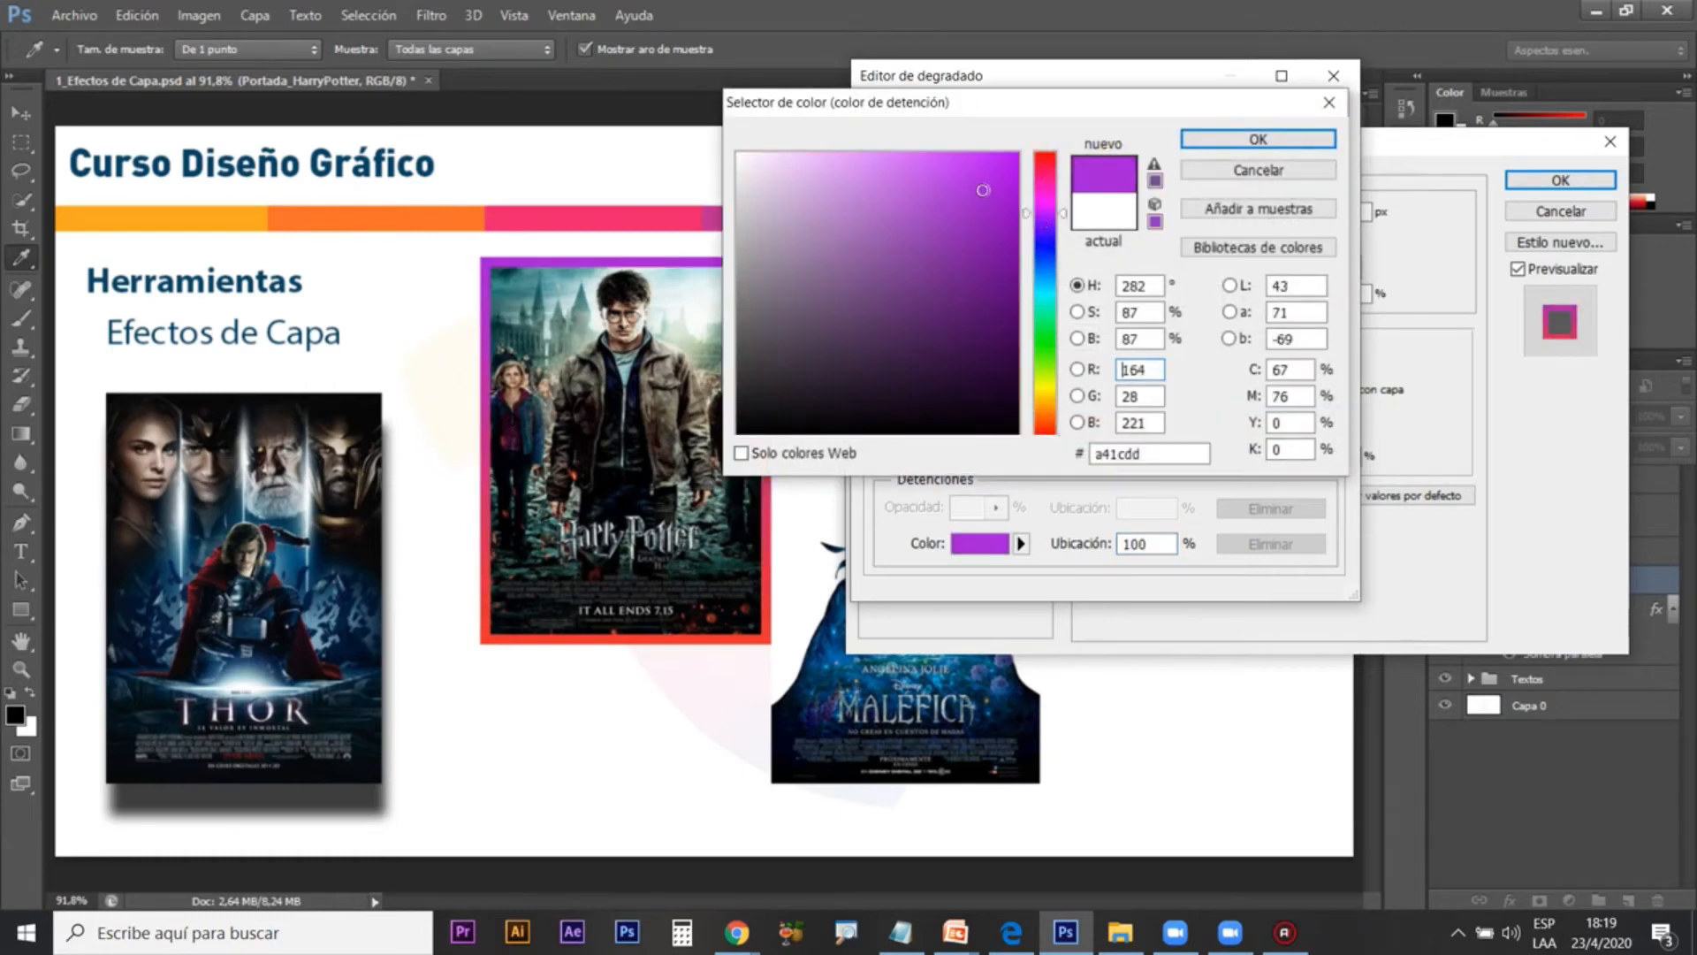
{"action": "left_click", "coordinate": [985, 179]}
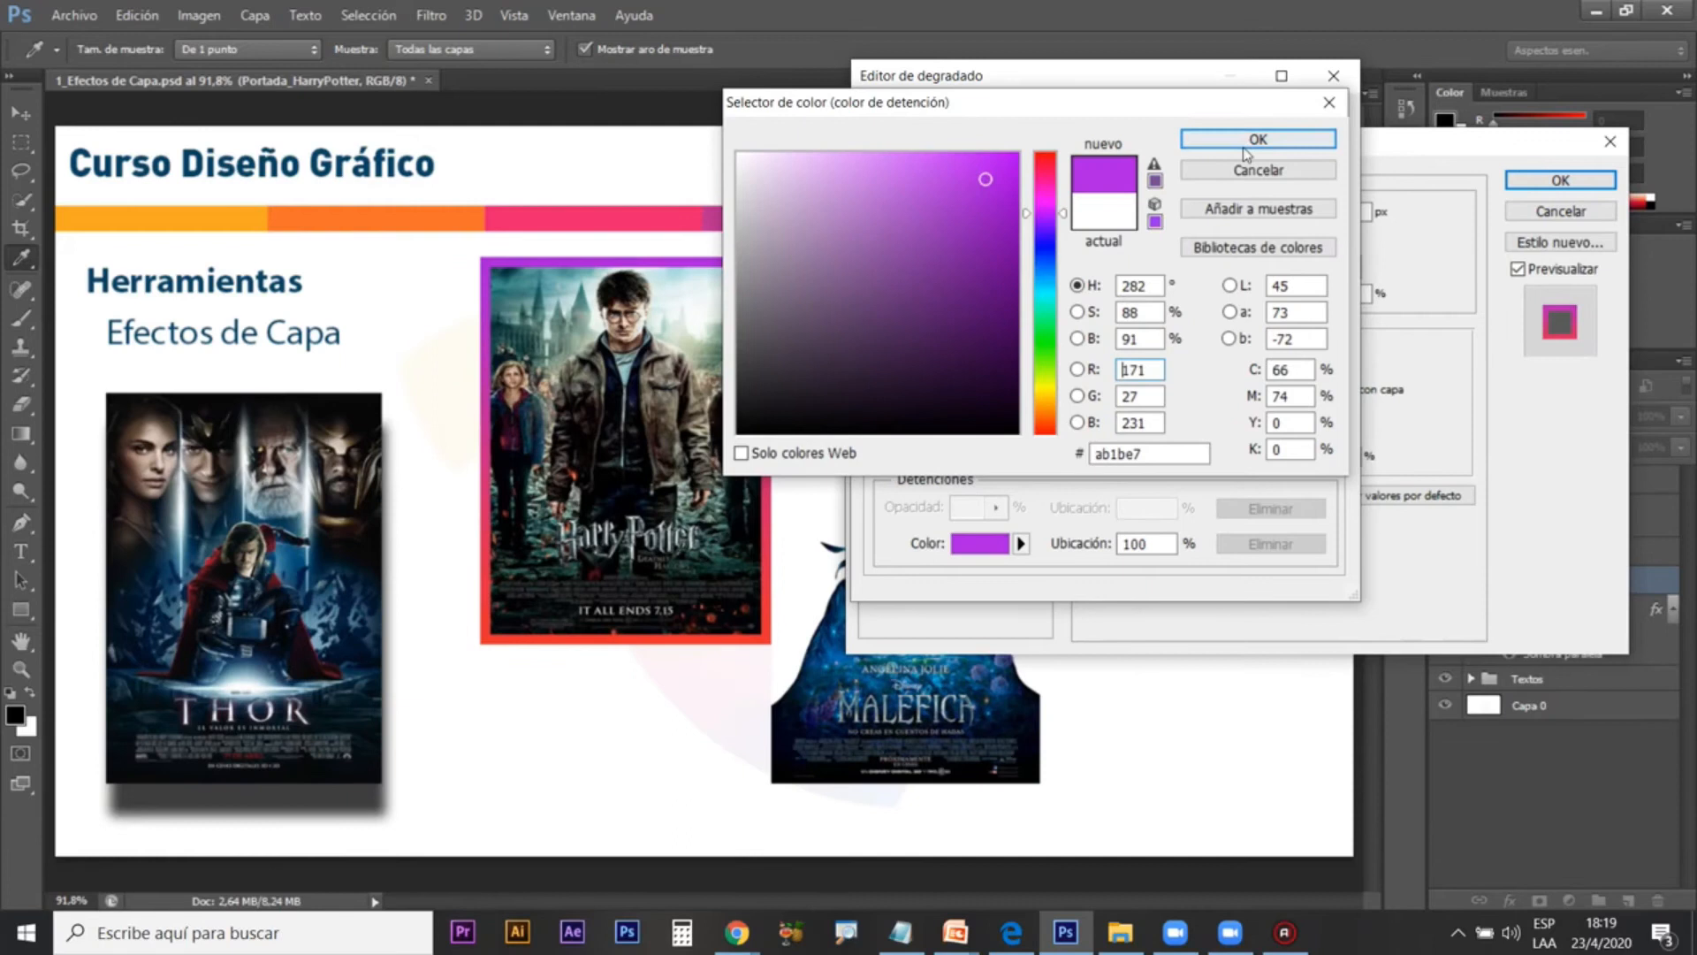
{"action": "left_click", "coordinate": [1247, 145]}
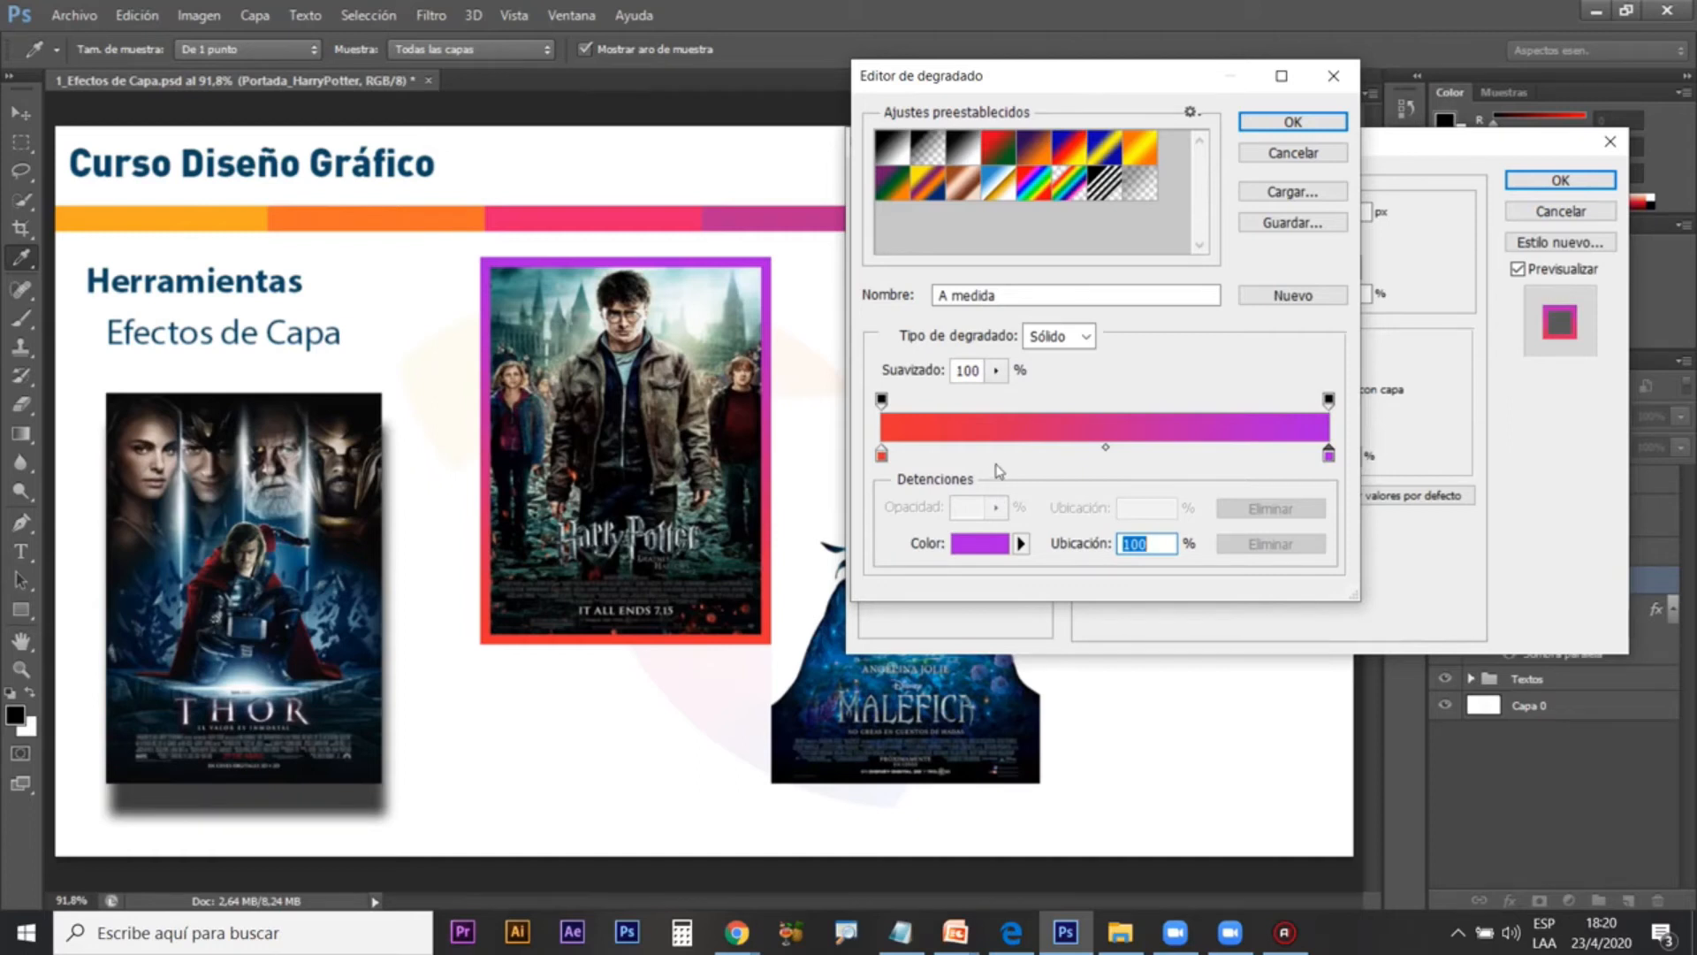
Step: Add two intermediate colour stops to the stroke gradient, placing the middle one at 53% and colouring it light grey d5cdd8
{"action": "left_click", "coordinate": [995, 457]}
{"action": "left_click", "coordinate": [1100, 456]}
{"action": "left_click_drag", "start_coordinate": [1102, 455], "coordinate": [1119, 468]}
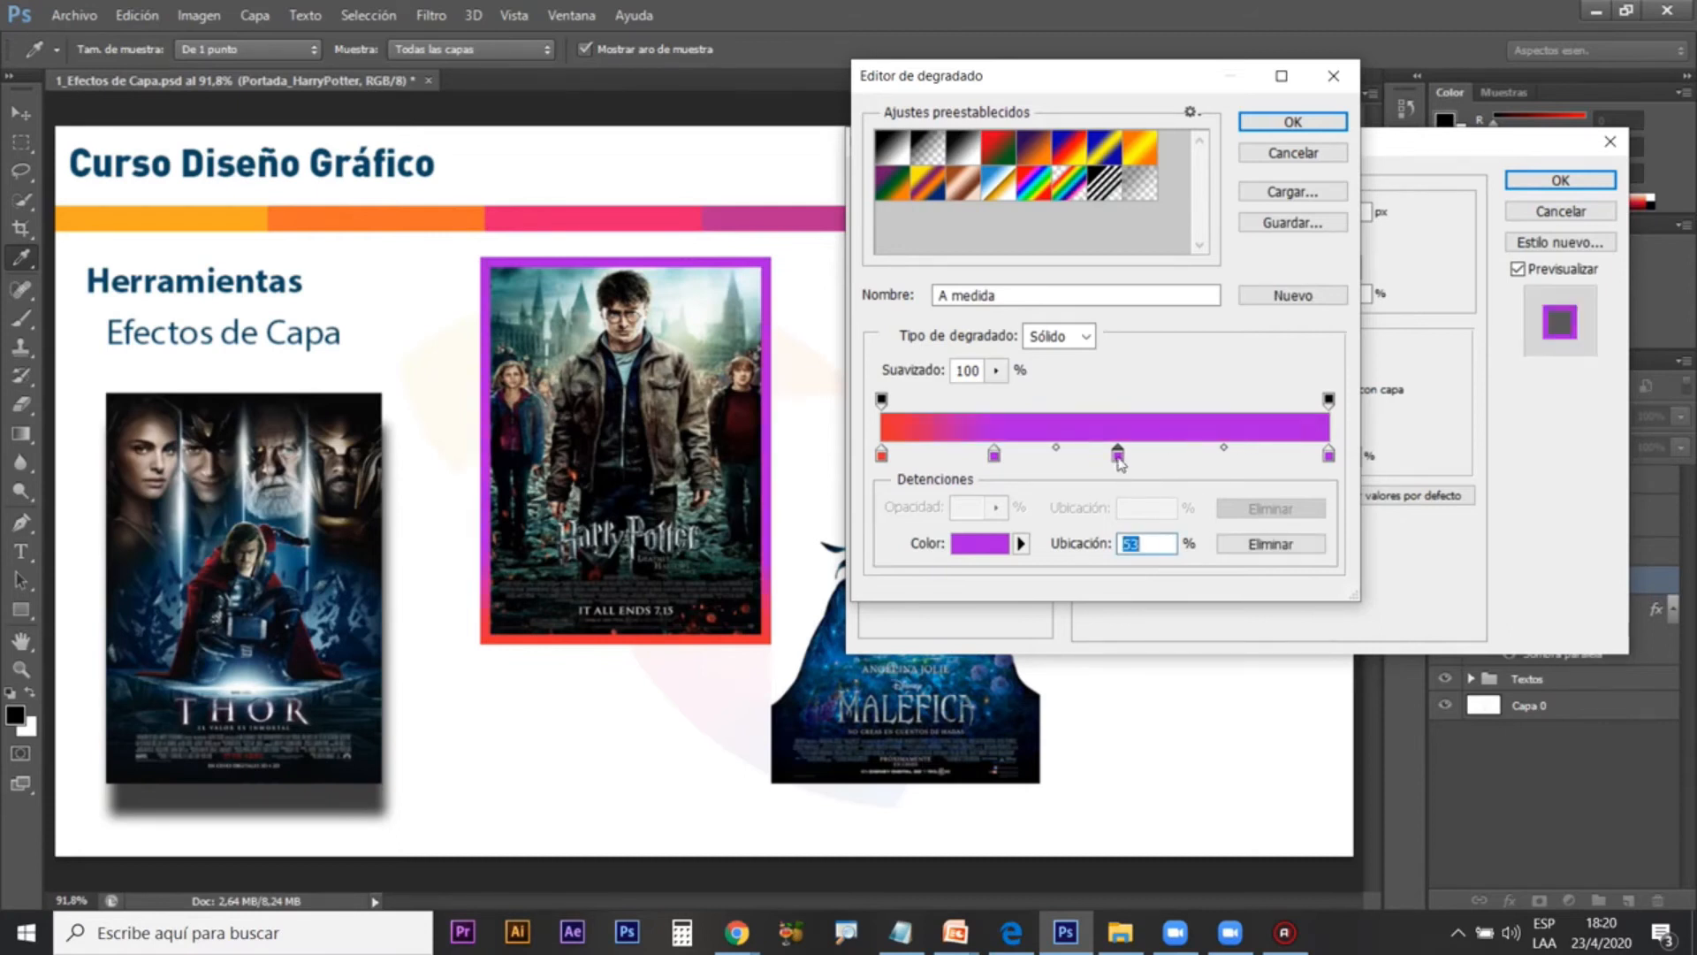
{"action": "double_click", "coordinate": [1117, 454]}
{"action": "left_click", "coordinate": [752, 196]}
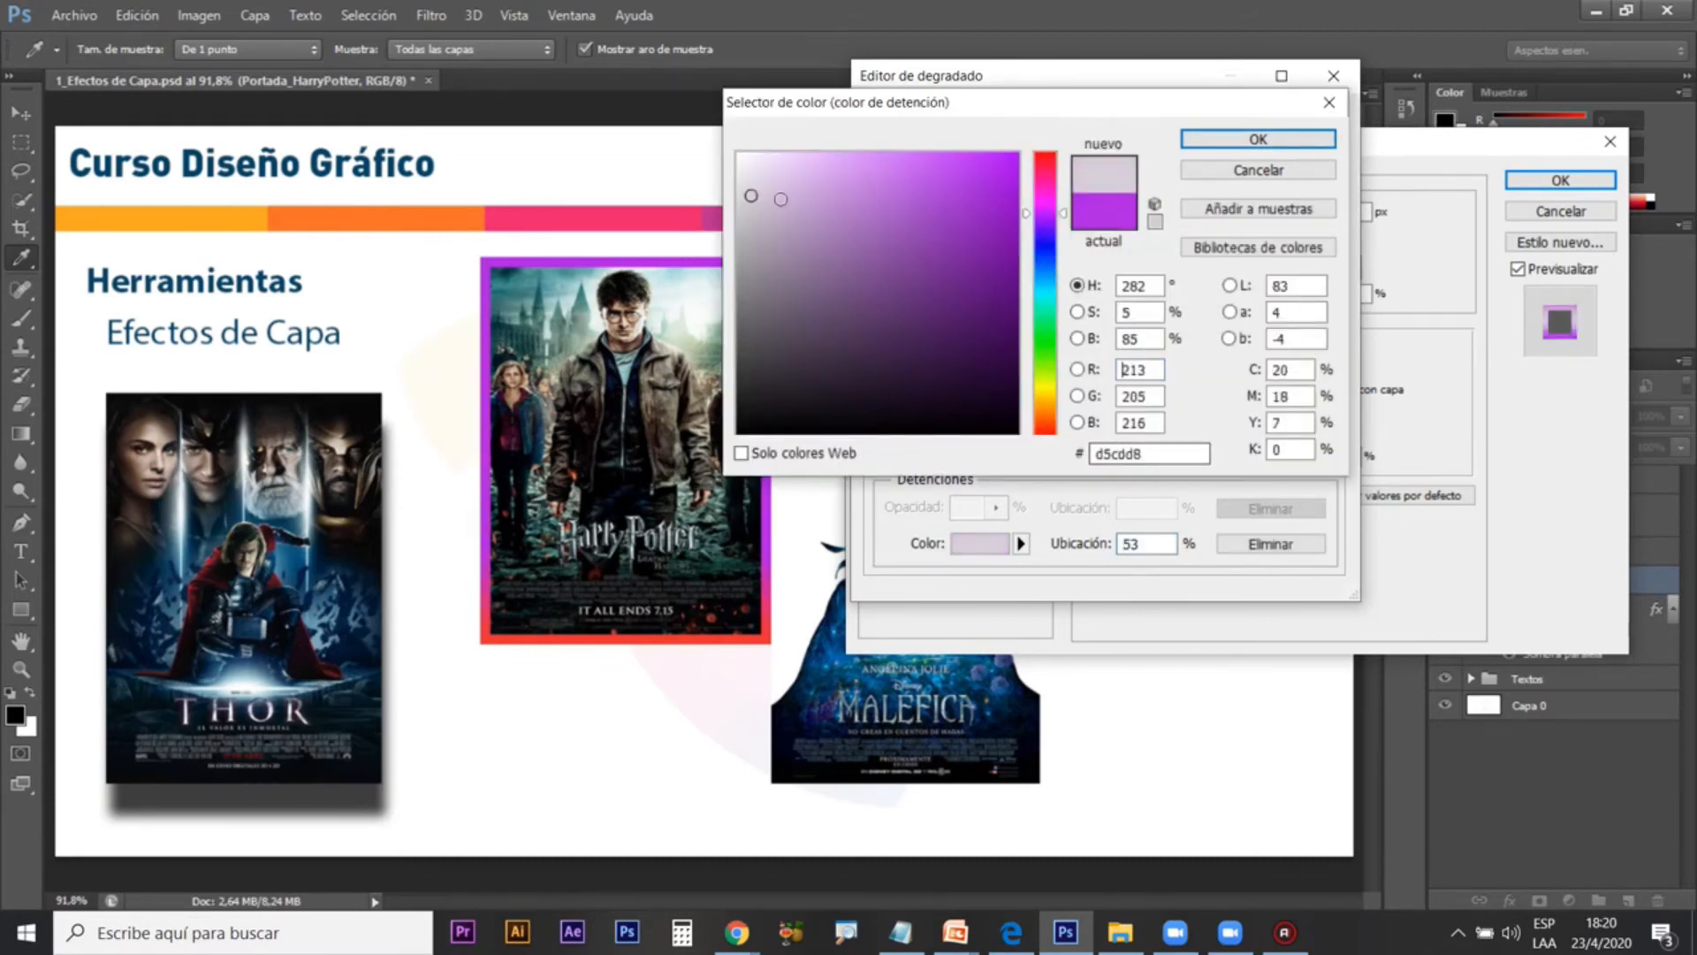
{"action": "left_click", "coordinate": [1258, 138]}
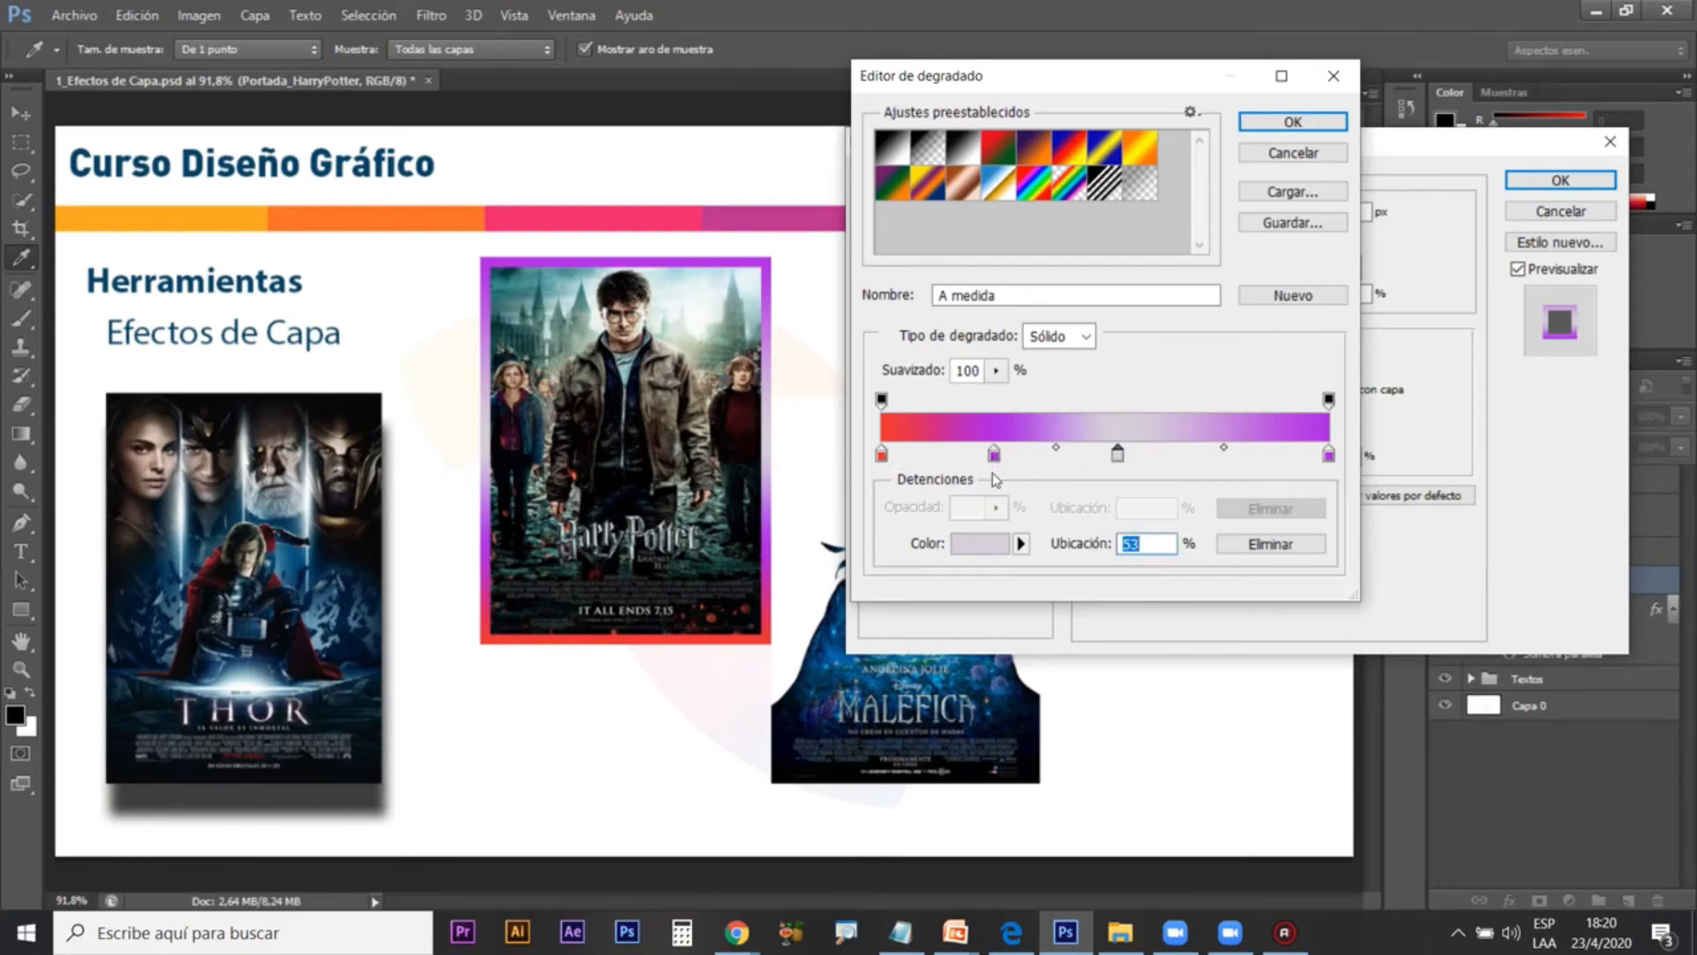
Step: Practise adding and removing extra colour stops, keep only the red, light grey and purple ones, and accept the gradient
{"action": "left_click_drag", "start_coordinate": [993, 454], "coordinate": [992, 528]}
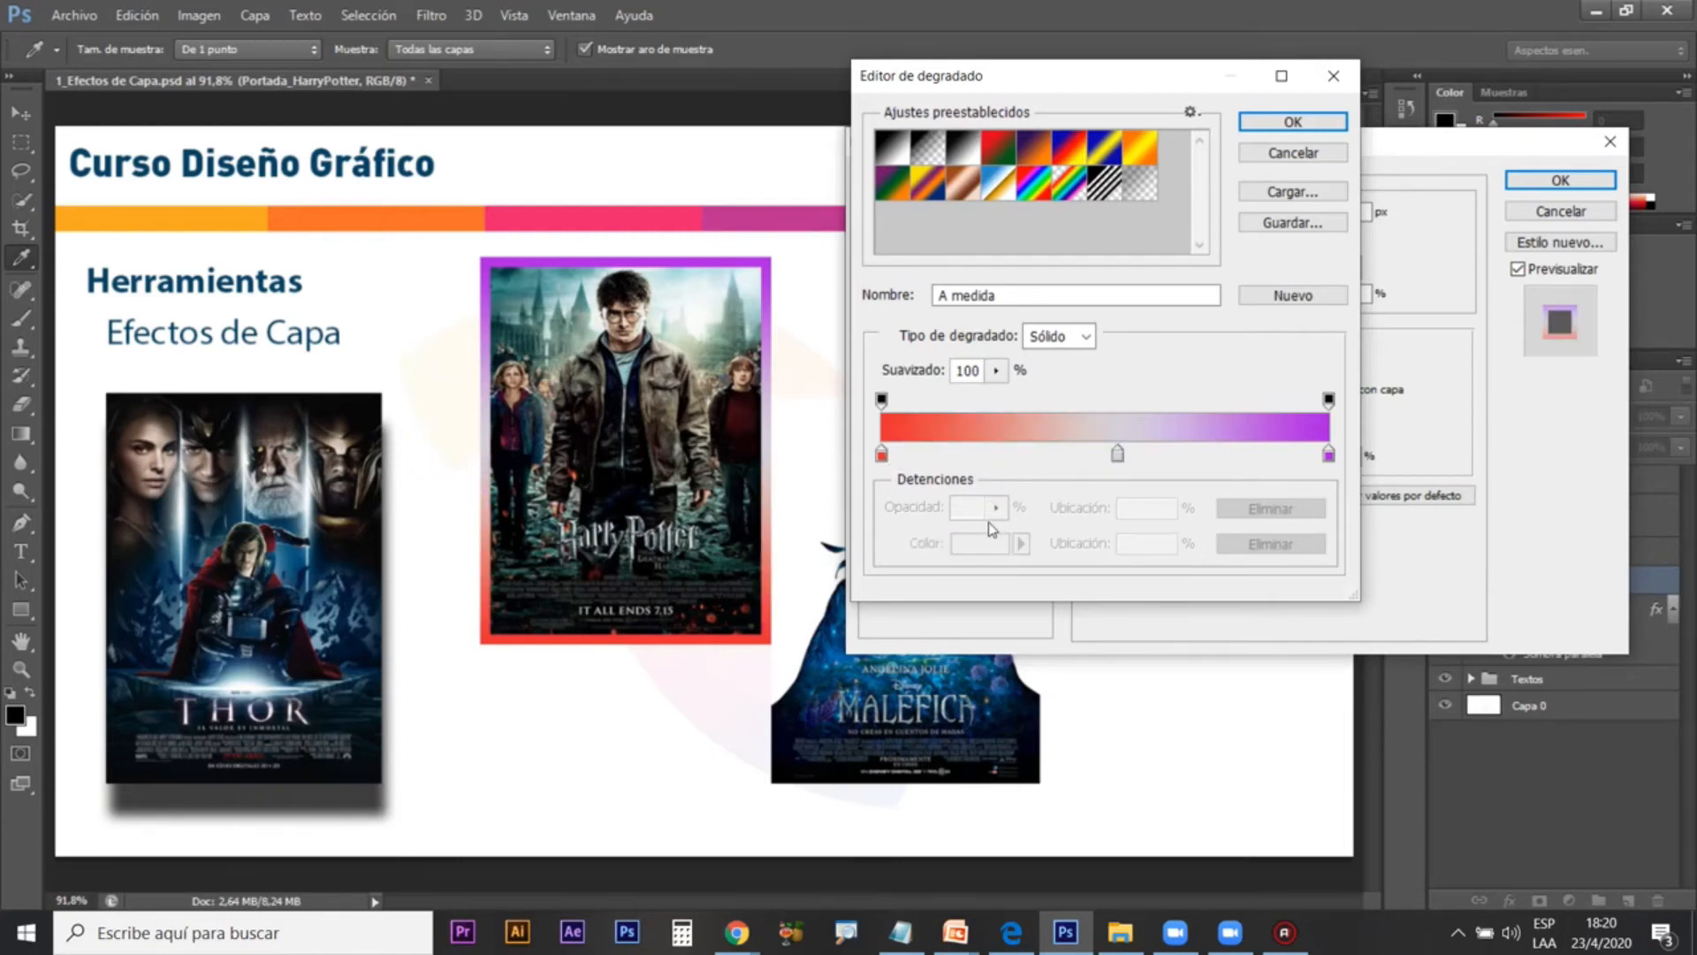
{"action": "left_click", "coordinate": [977, 453]}
{"action": "left_click", "coordinate": [1228, 454]}
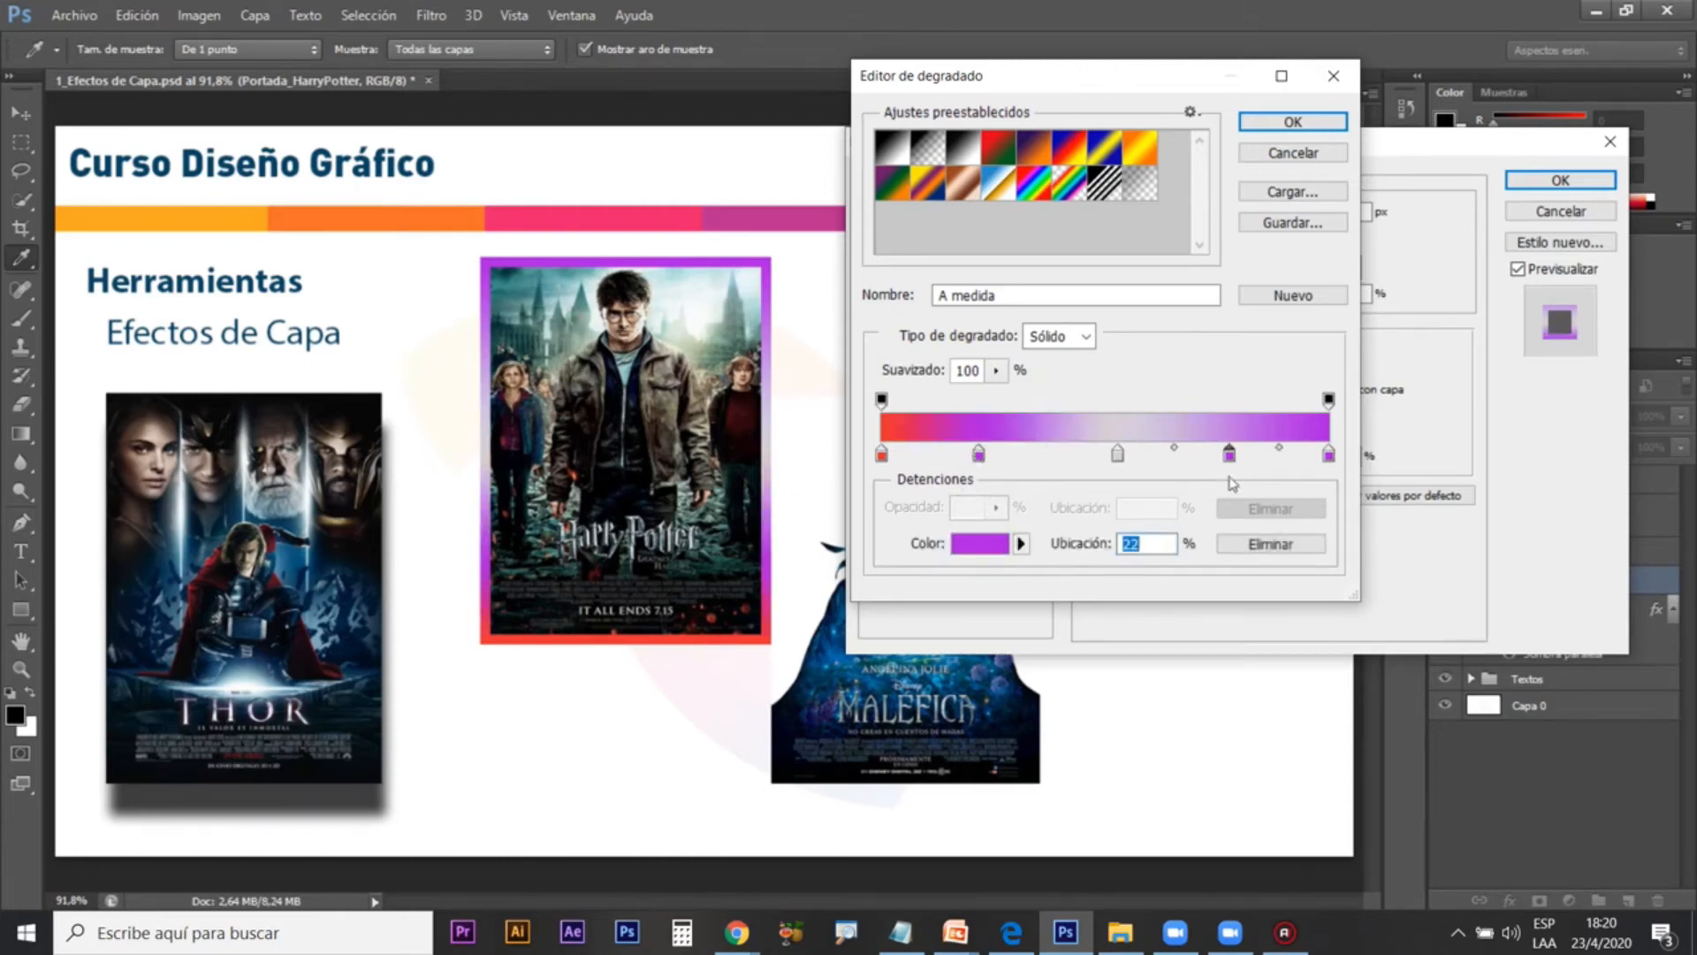
{"action": "left_click_drag", "start_coordinate": [1230, 456], "coordinate": [1233, 523]}
{"action": "left_click_drag", "start_coordinate": [979, 454], "coordinate": [1017, 511]}
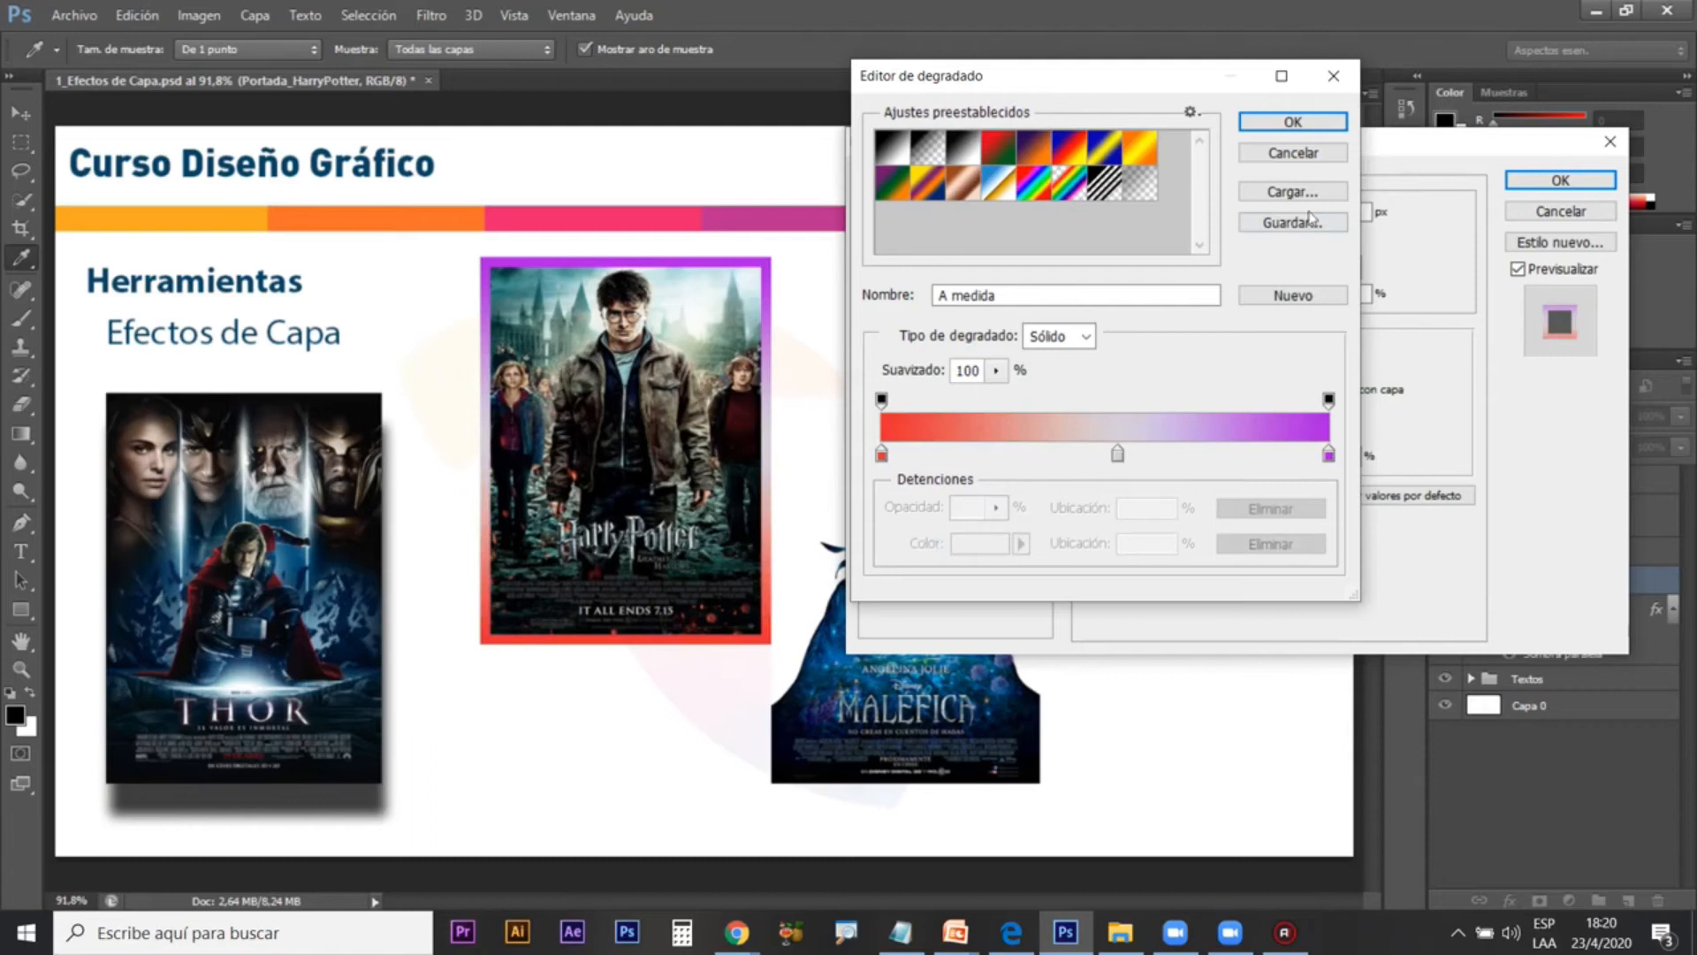
{"action": "left_click", "coordinate": [1293, 122]}
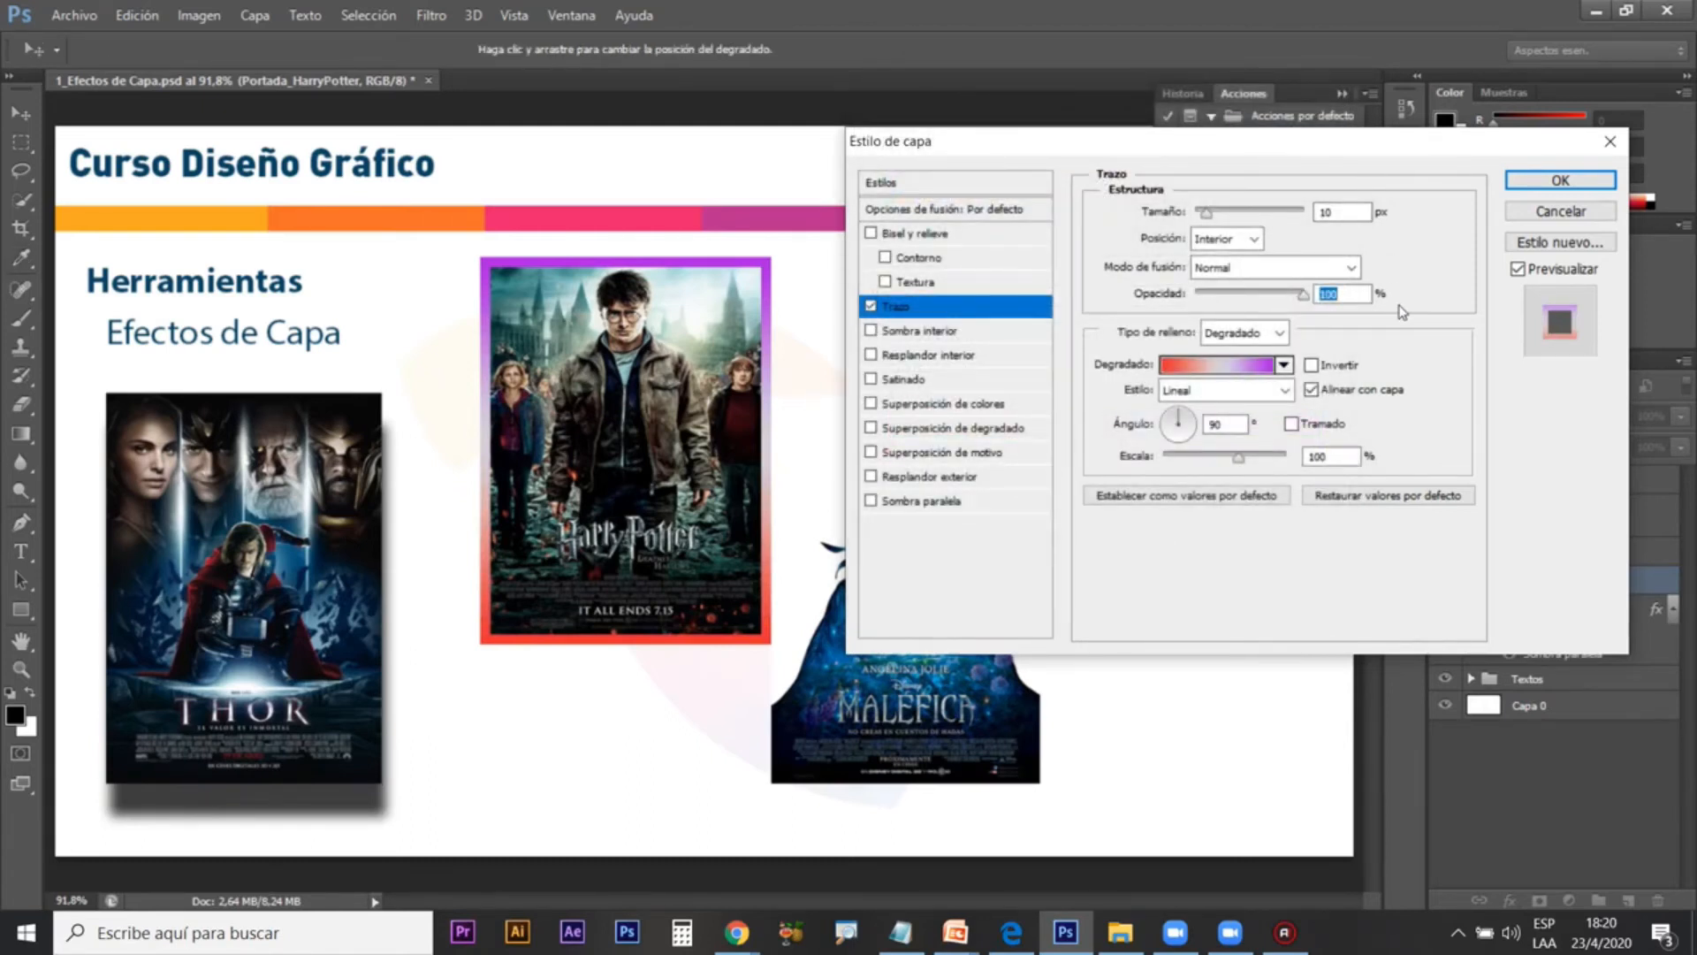
Step: Set the stroke gradient's angle to 173° and its scale to 57%, and apply the layer style
{"action": "mouse_move", "coordinate": [1173, 427]}
{"action": "left_mouse_down"}
{"action": "mouse_move", "coordinate": [1192, 449]}
{"action": "mouse_move", "coordinate": [1195, 430]}
{"action": "mouse_move", "coordinate": [1178, 415]}
{"action": "mouse_move", "coordinate": [1171, 429]}
{"action": "left_mouse_up"}
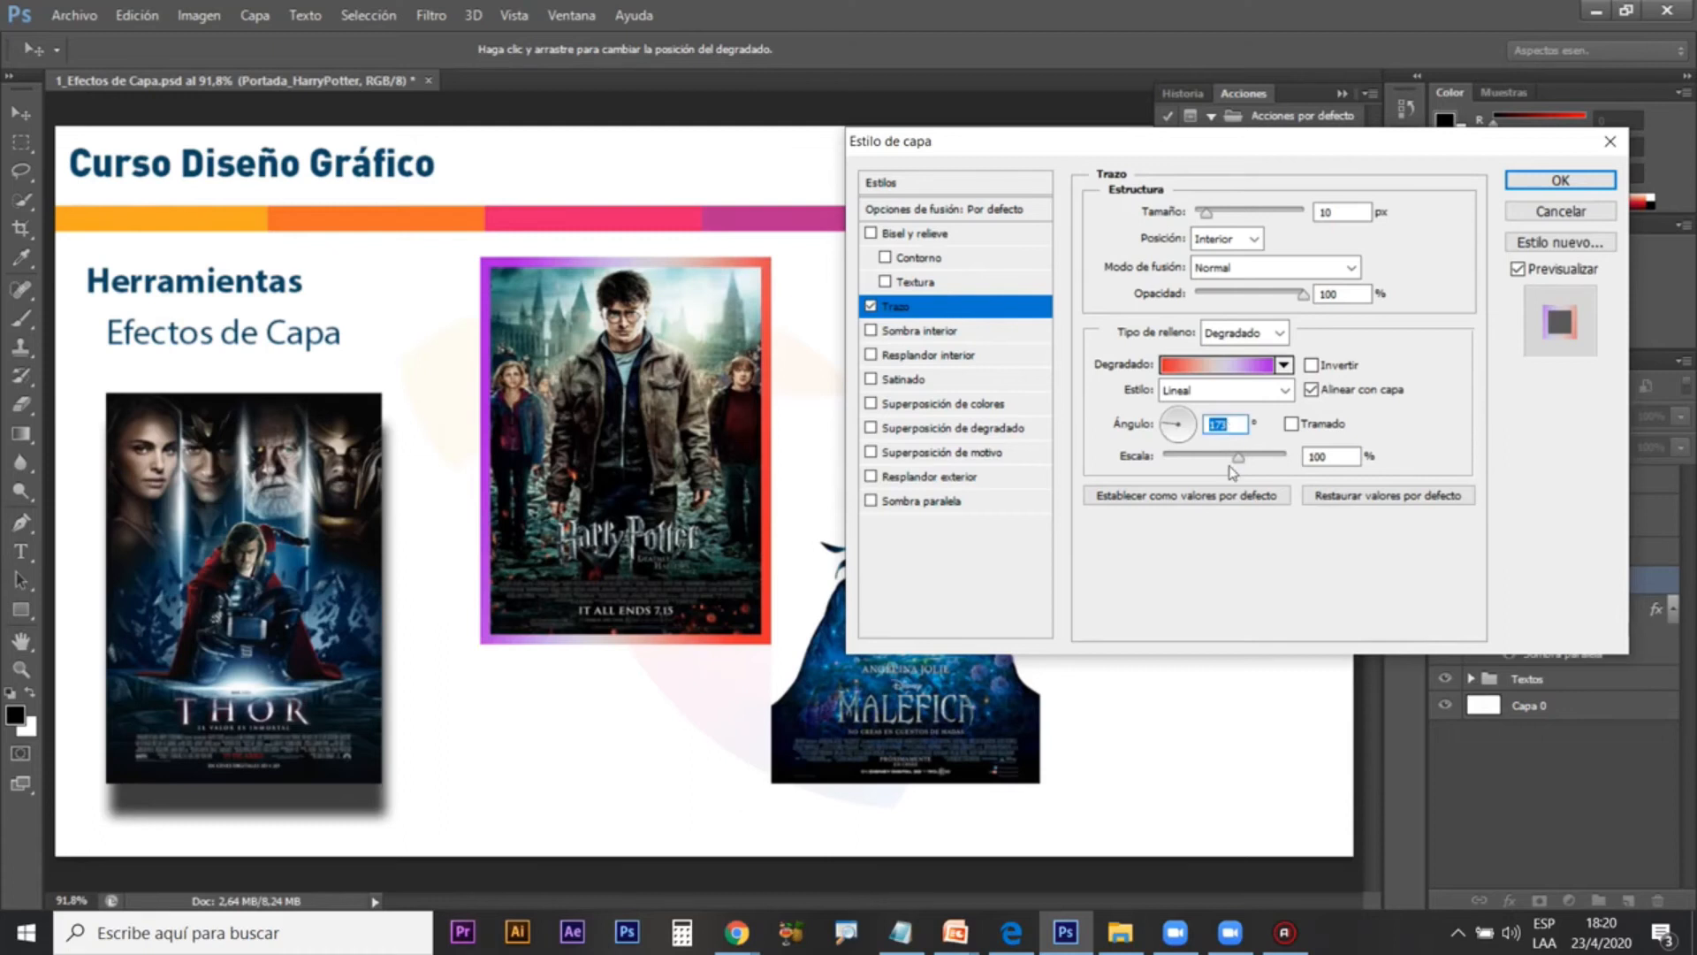
{"action": "mouse_move", "coordinate": [1237, 457]}
{"action": "left_mouse_down"}
{"action": "mouse_move", "coordinate": [1176, 469]}
{"action": "mouse_move", "coordinate": [1198, 466]}
{"action": "left_mouse_up"}
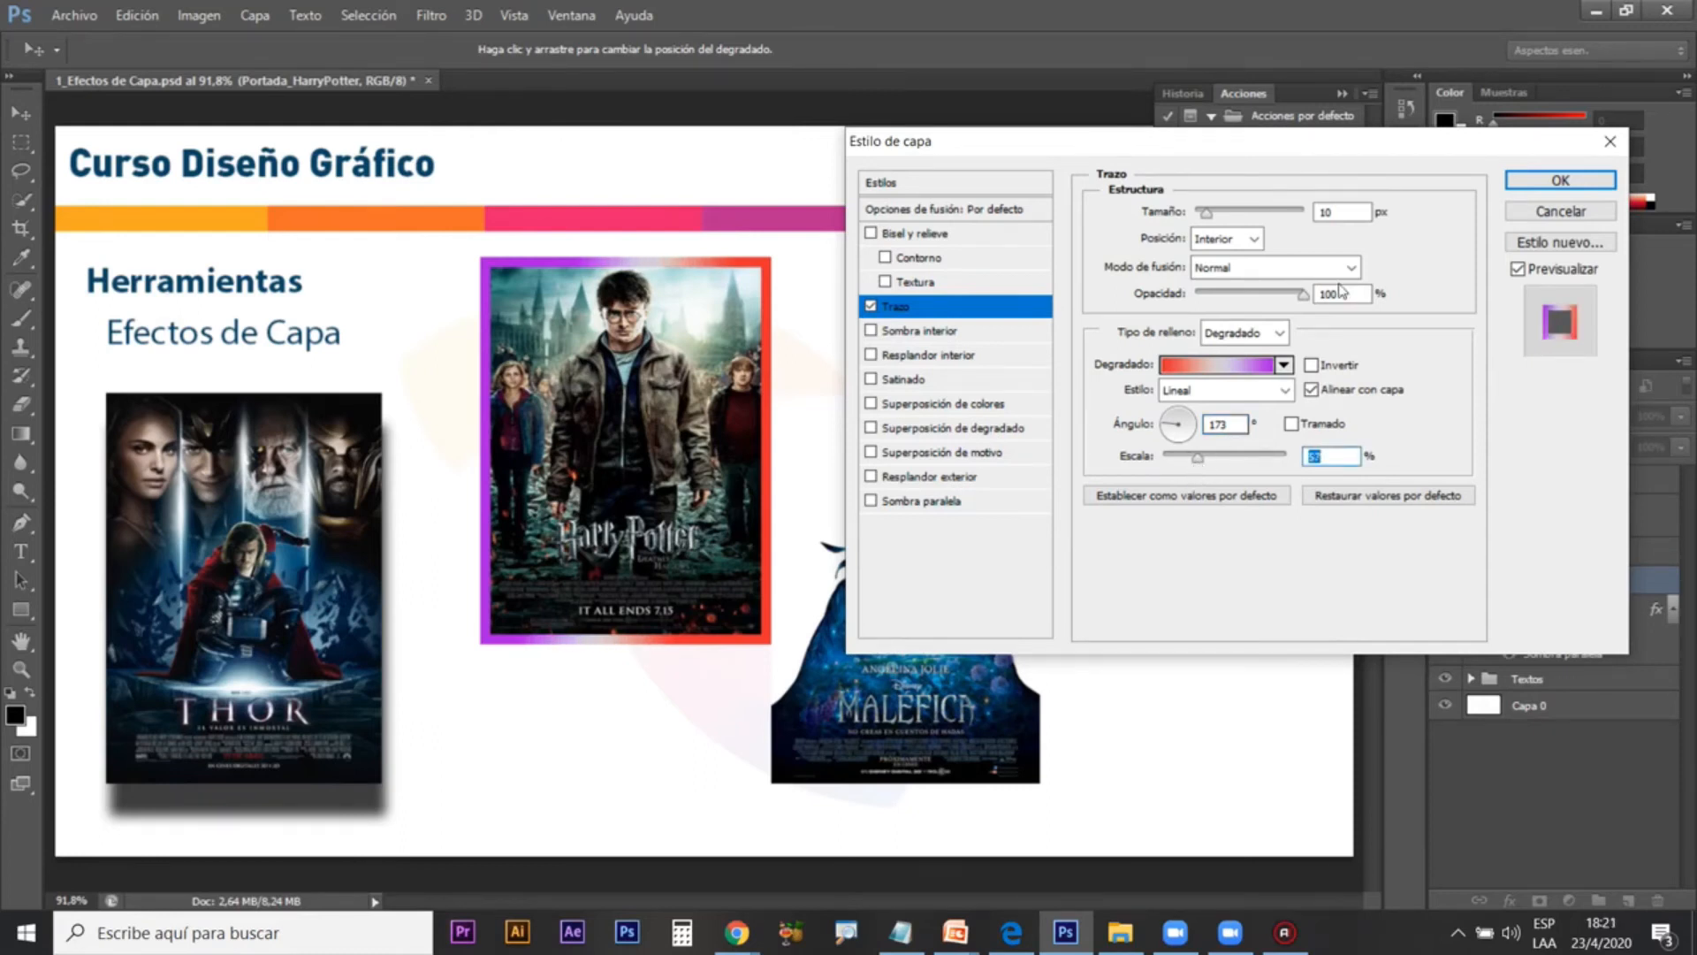
{"action": "left_click", "coordinate": [1560, 180]}
Step: Move the Maléfica poster over the Thor poster and reposition the Harry Potter poster below the coloured band
{"action": "left_click_drag", "start_coordinate": [670, 486], "coordinate": [614, 401]}
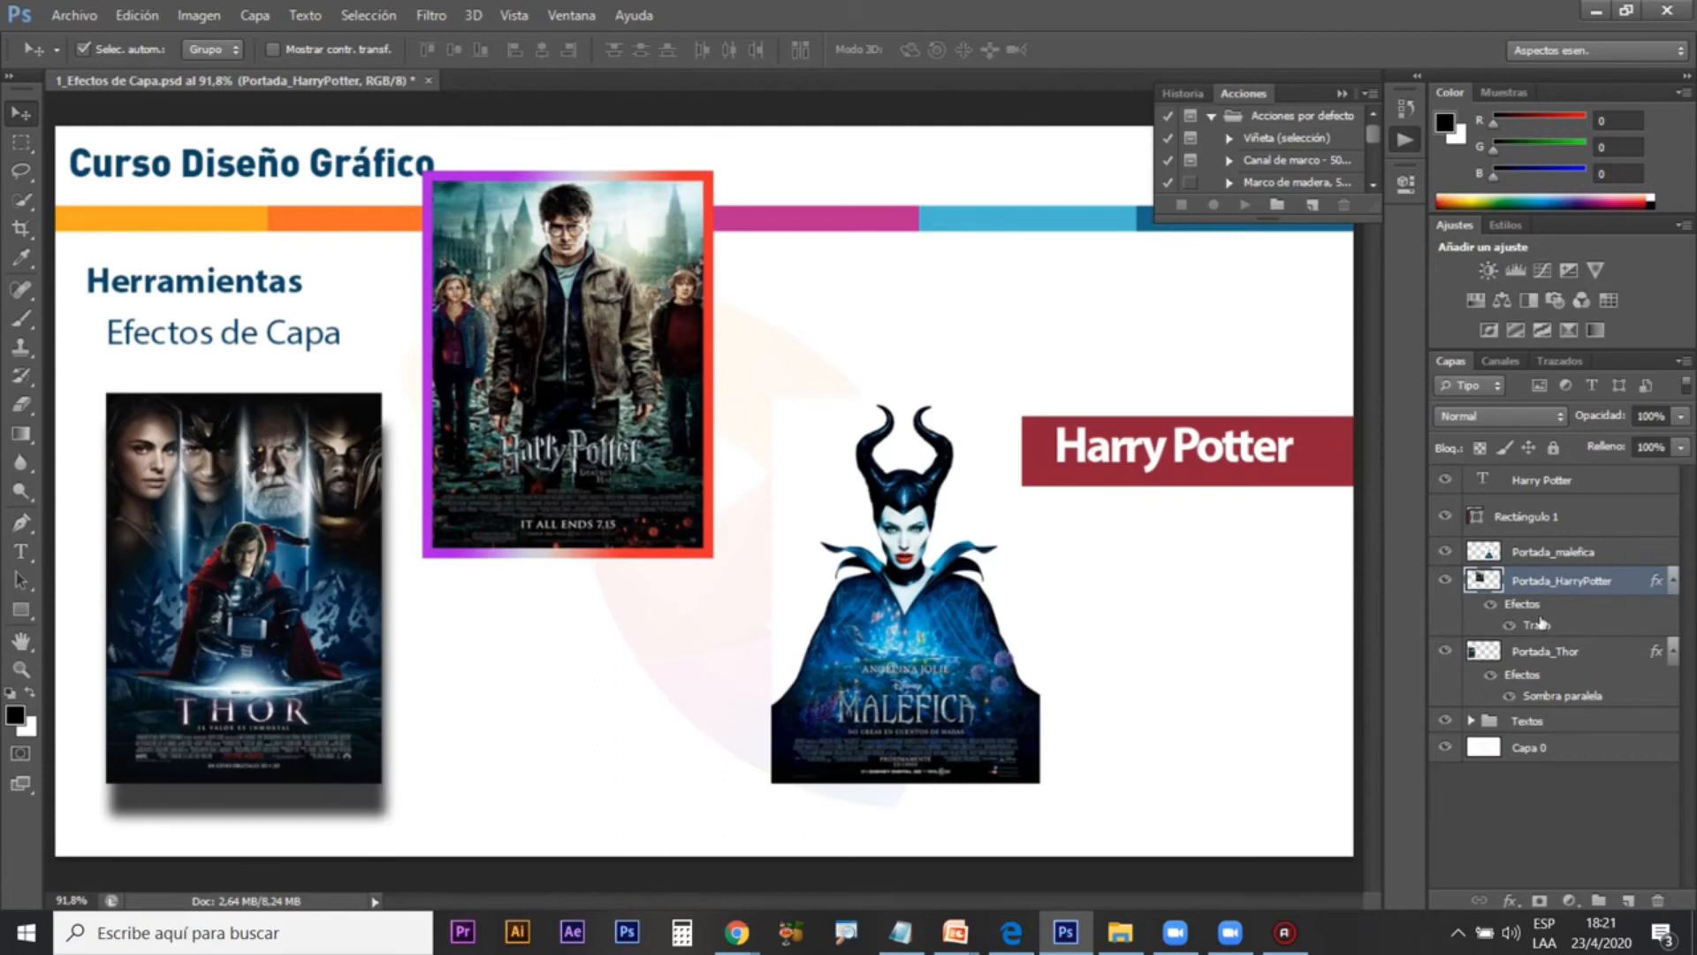
{"action": "left_click_drag", "start_coordinate": [884, 581], "coordinate": [308, 549]}
{"action": "left_click_drag", "start_coordinate": [555, 466], "coordinate": [557, 564]}
Step: Add an exterior stroke of 4 px to the Harry Potter text layer
{"action": "mouse_move", "coordinate": [1255, 463]}
{"action": "left_mouse_down"}
{"action": "mouse_move", "coordinate": [1236, 460]}
{"action": "mouse_move", "coordinate": [1259, 458]}
{"action": "left_mouse_up"}
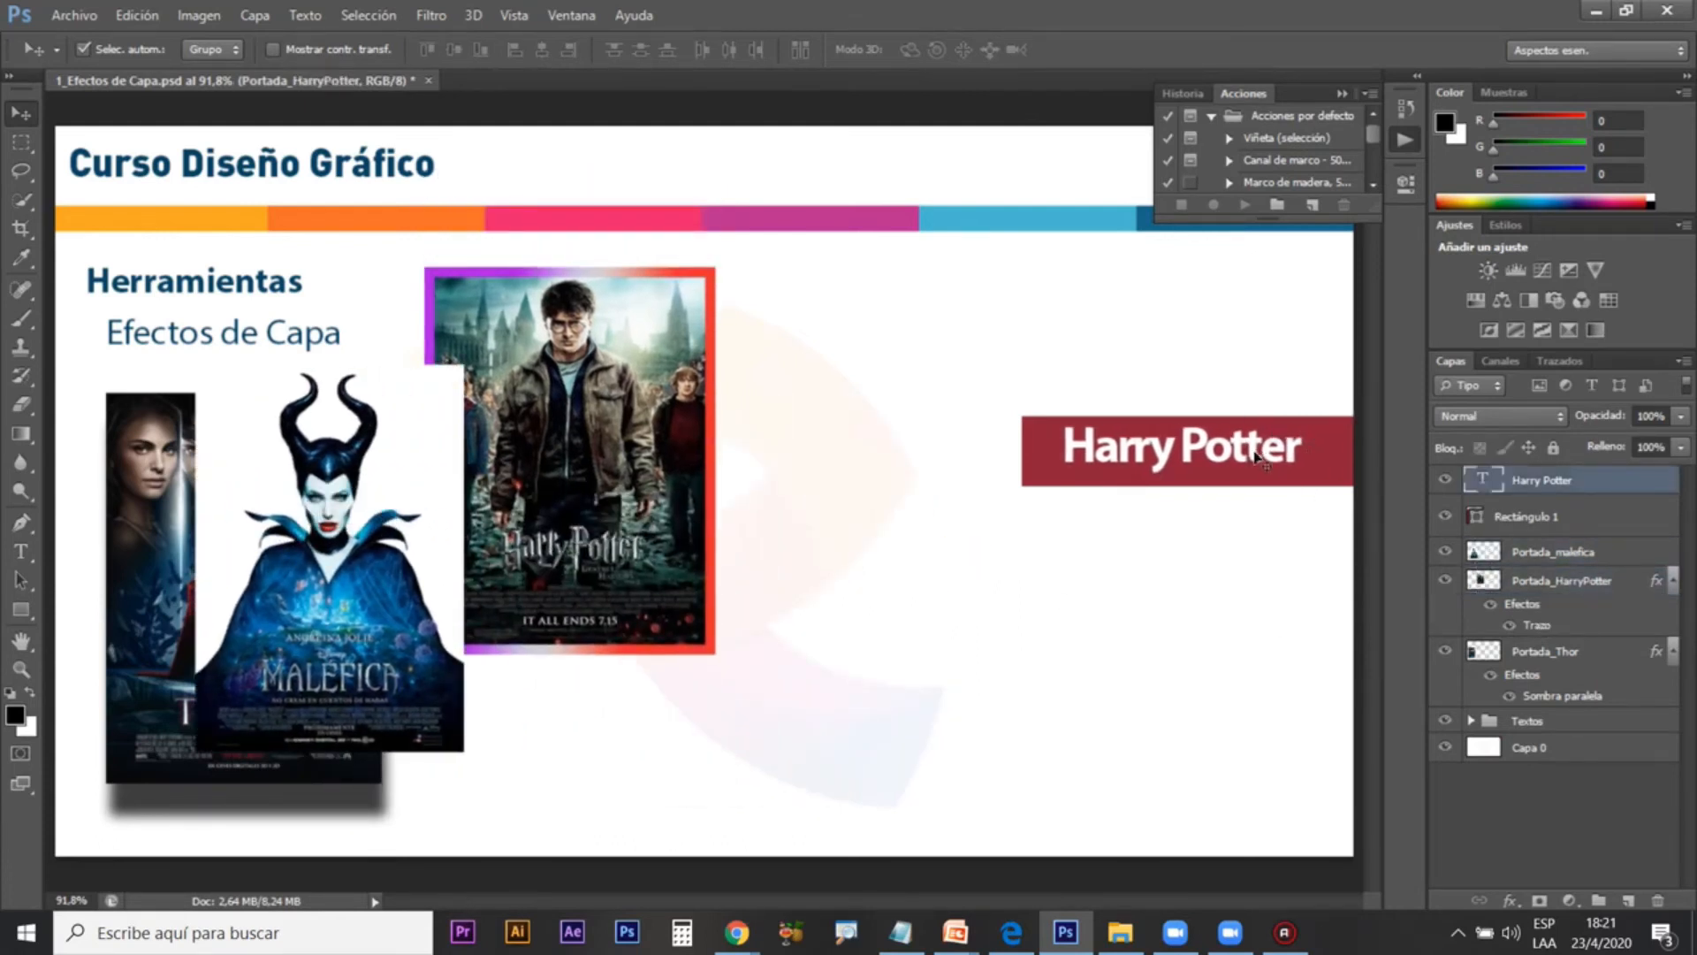
{"action": "left_click", "coordinate": [1509, 900]}
{"action": "left_click", "coordinate": [1557, 694]}
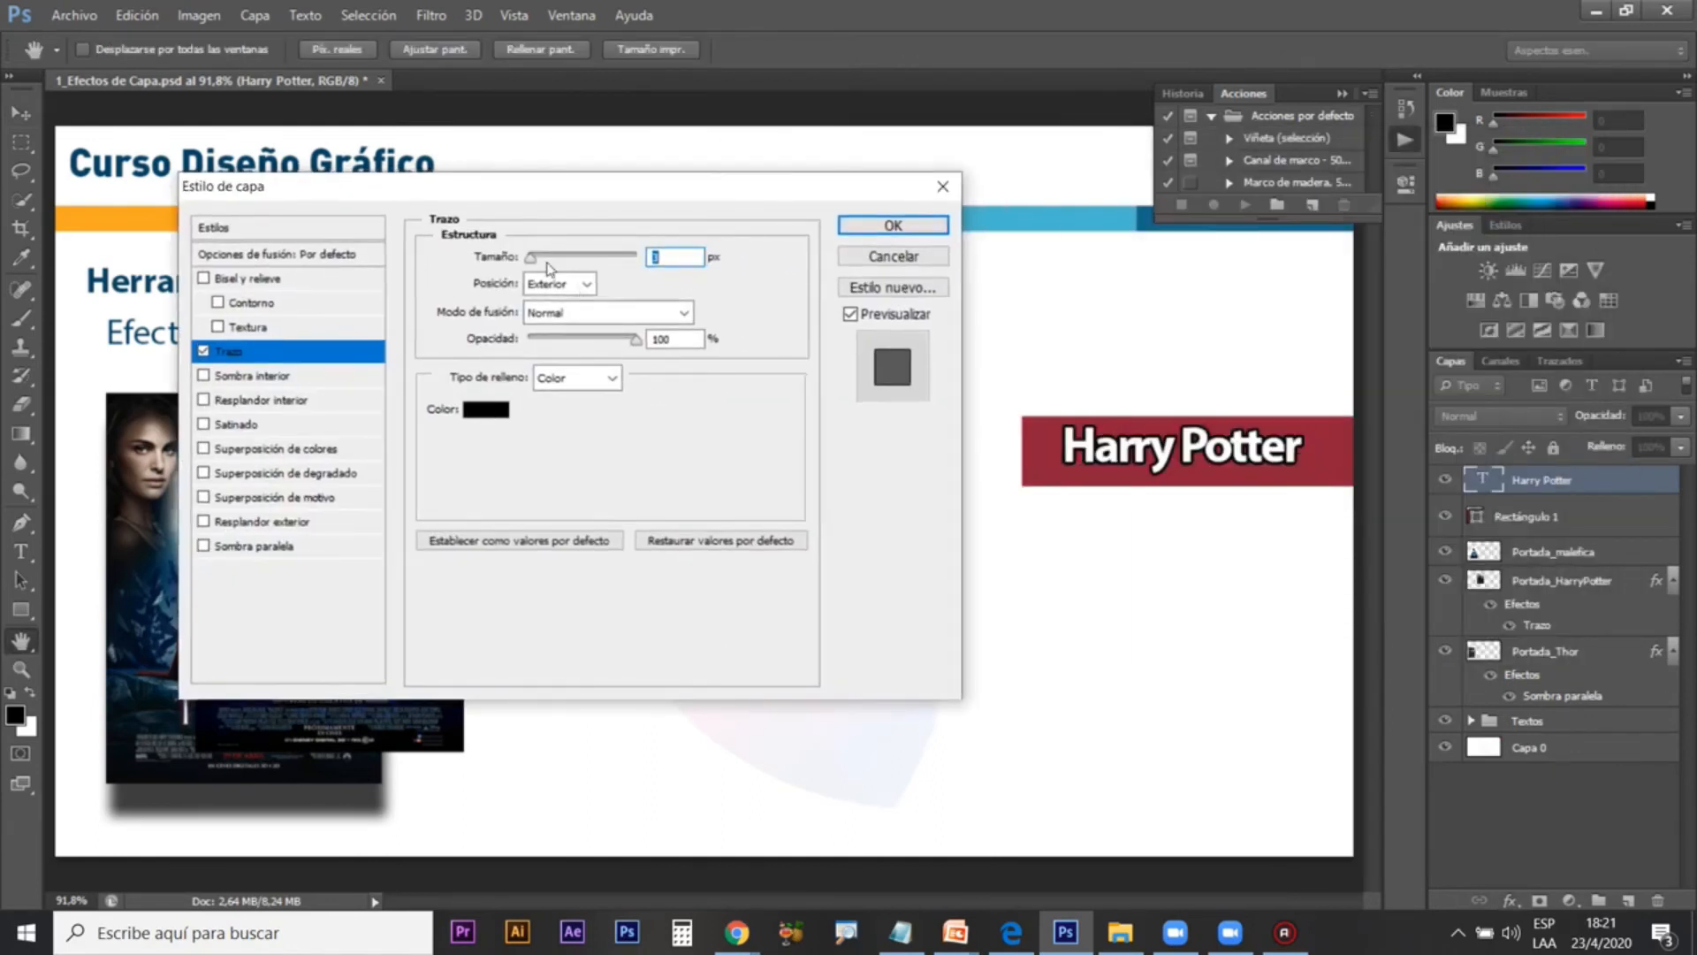
{"action": "left_click_drag", "start_coordinate": [531, 263], "coordinate": [533, 265]}
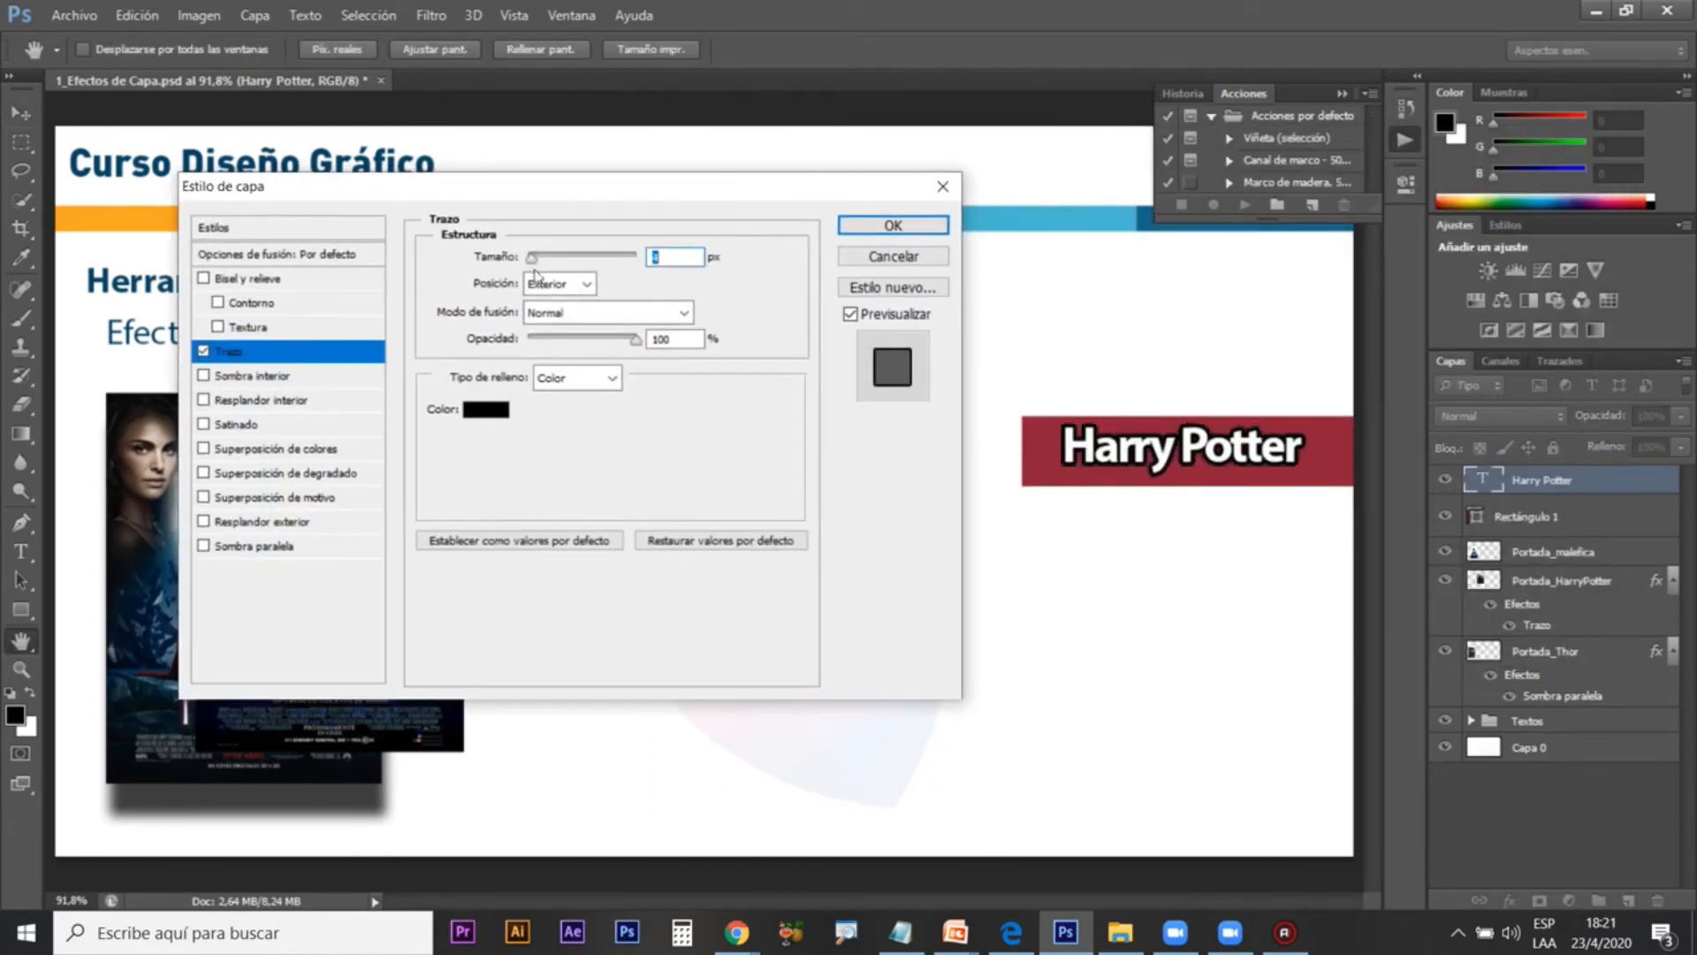
Step: Change the text stroke's fill type to Degradado, choose the orange-yellow-orange preset and apply the style
{"action": "left_click", "coordinate": [579, 377]}
{"action": "left_click", "coordinate": [566, 413]}
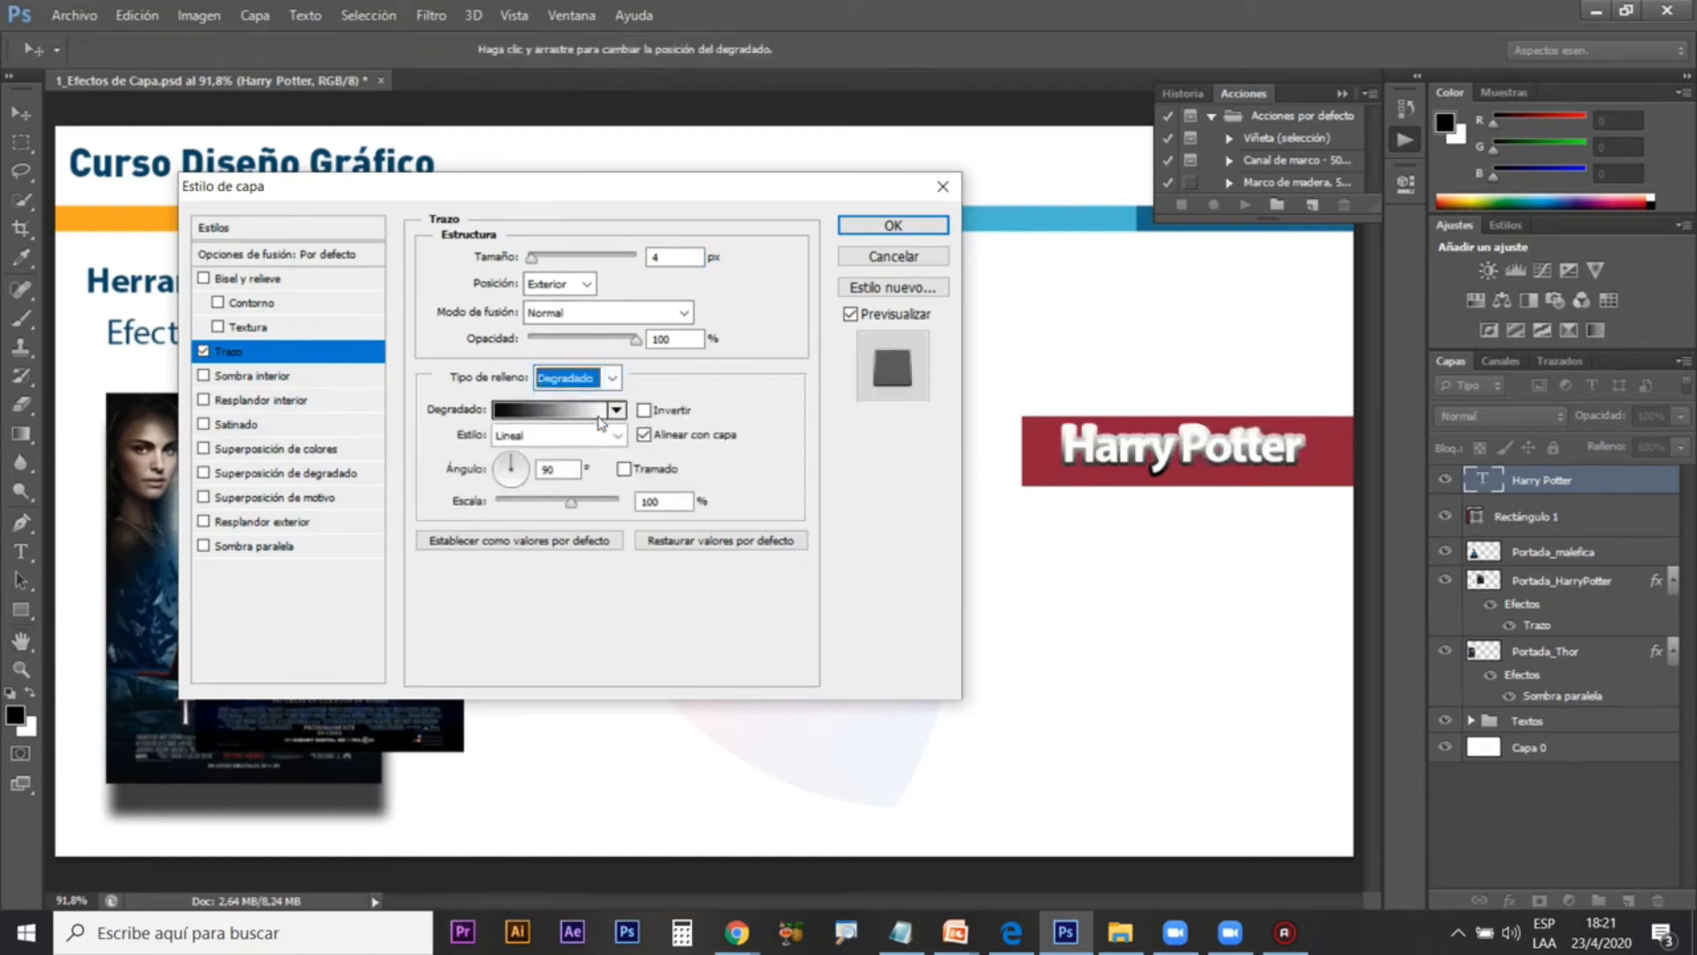
{"action": "left_click", "coordinate": [616, 410]}
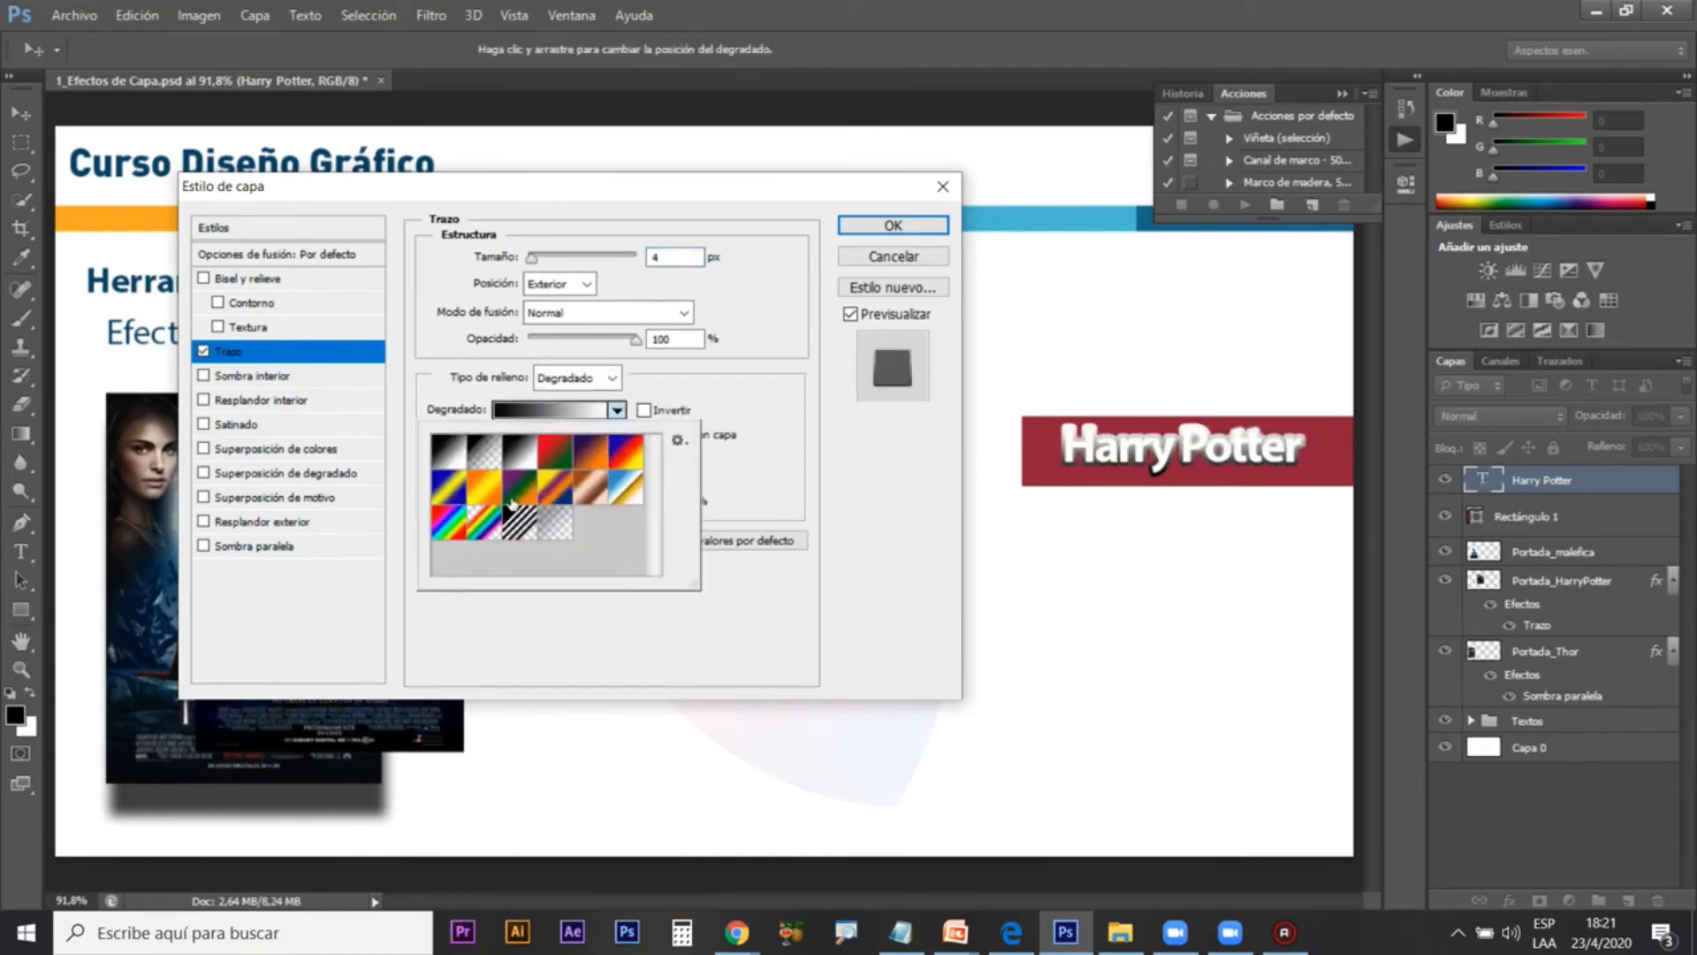
{"action": "left_click", "coordinate": [475, 497]}
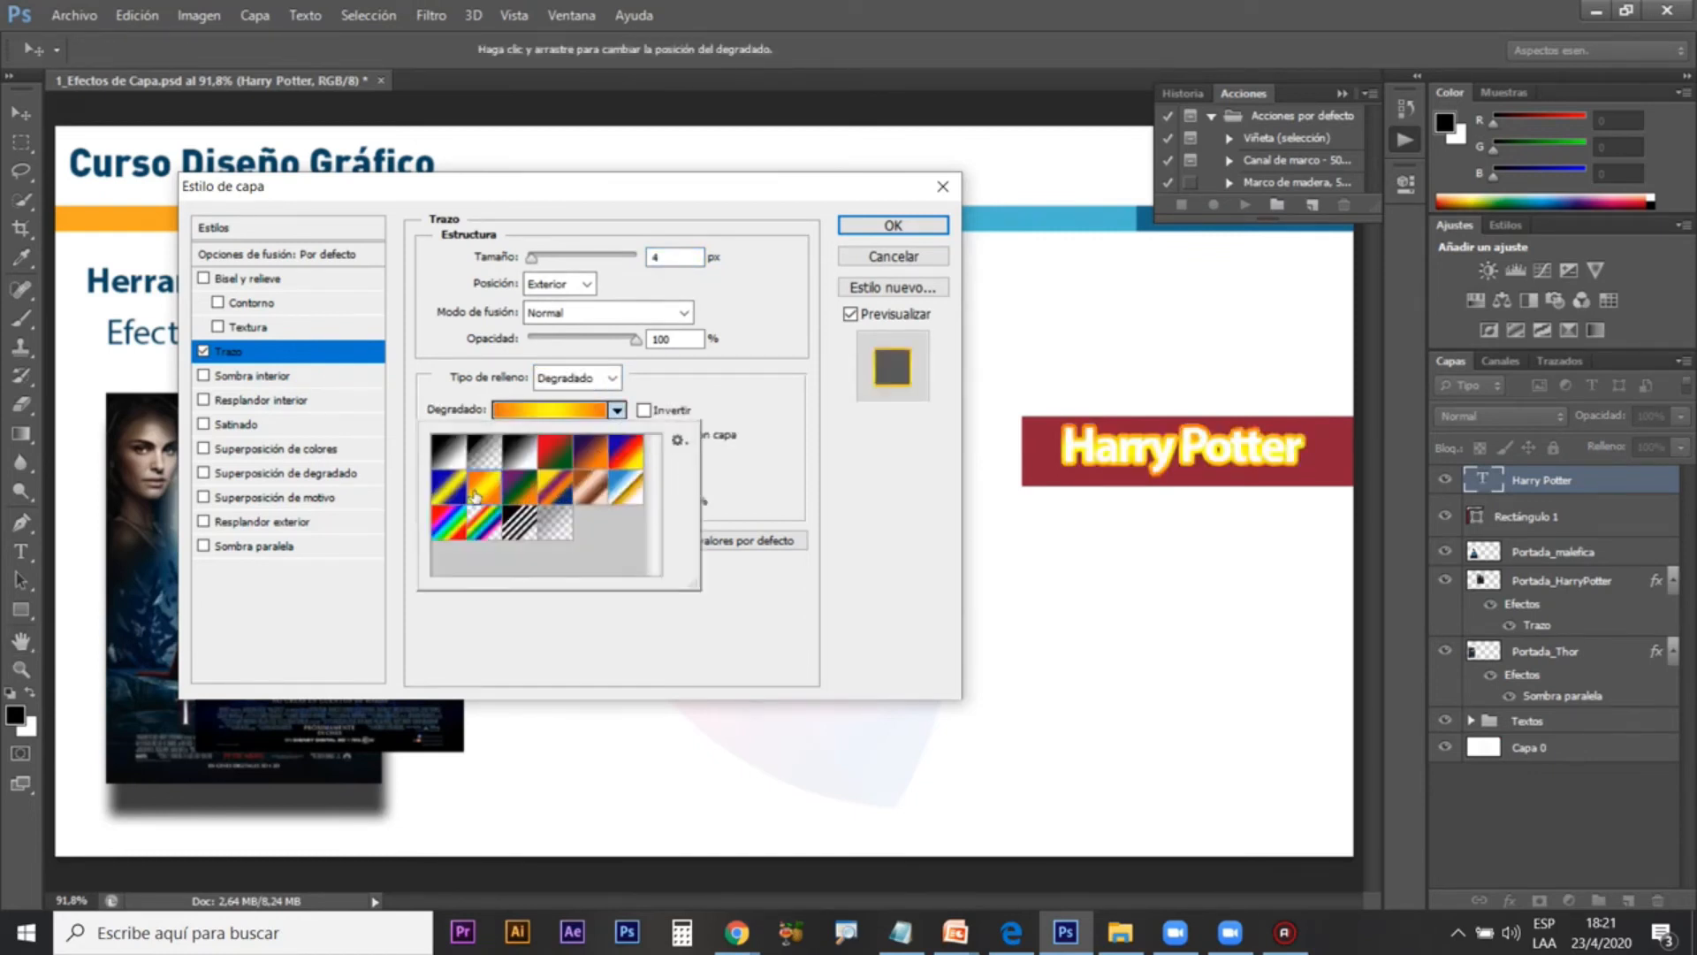
{"action": "left_click", "coordinate": [893, 227]}
Step: Move the Harry Potter text off the dark red rectangle to the white area above it, and reposition the rectangle and Harry Potter poster
{"action": "left_click_drag", "start_coordinate": [1299, 460], "coordinate": [1026, 328]}
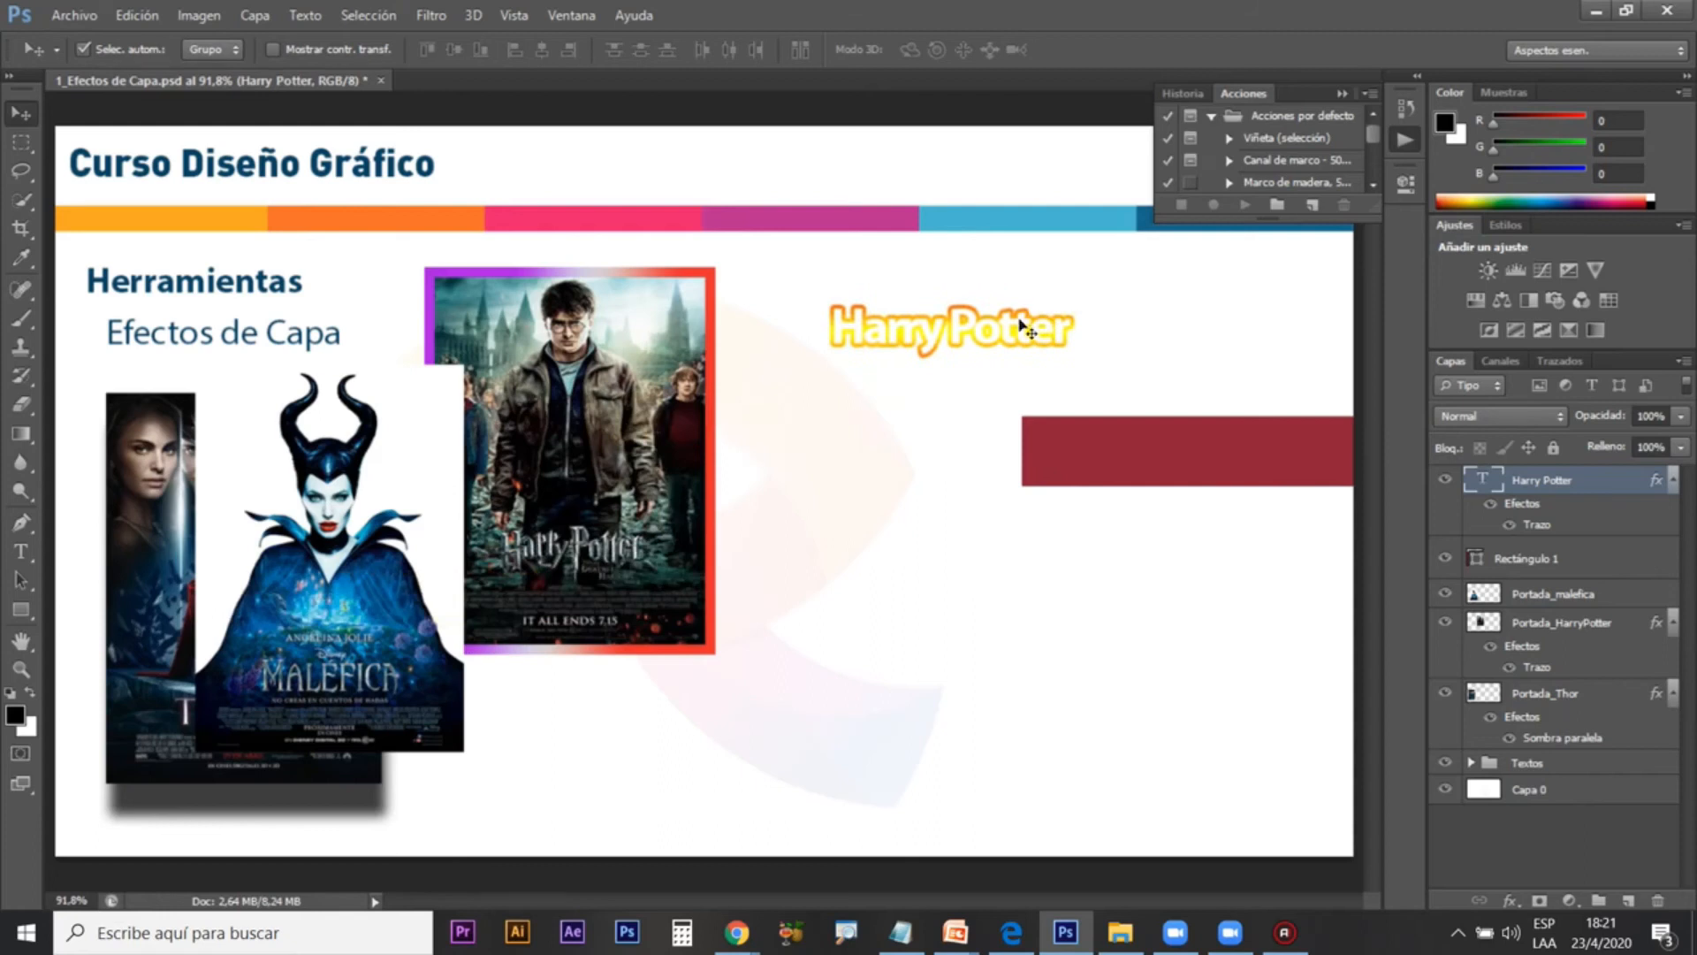
{"action": "left_click_drag", "start_coordinate": [1211, 482], "coordinate": [1173, 440]}
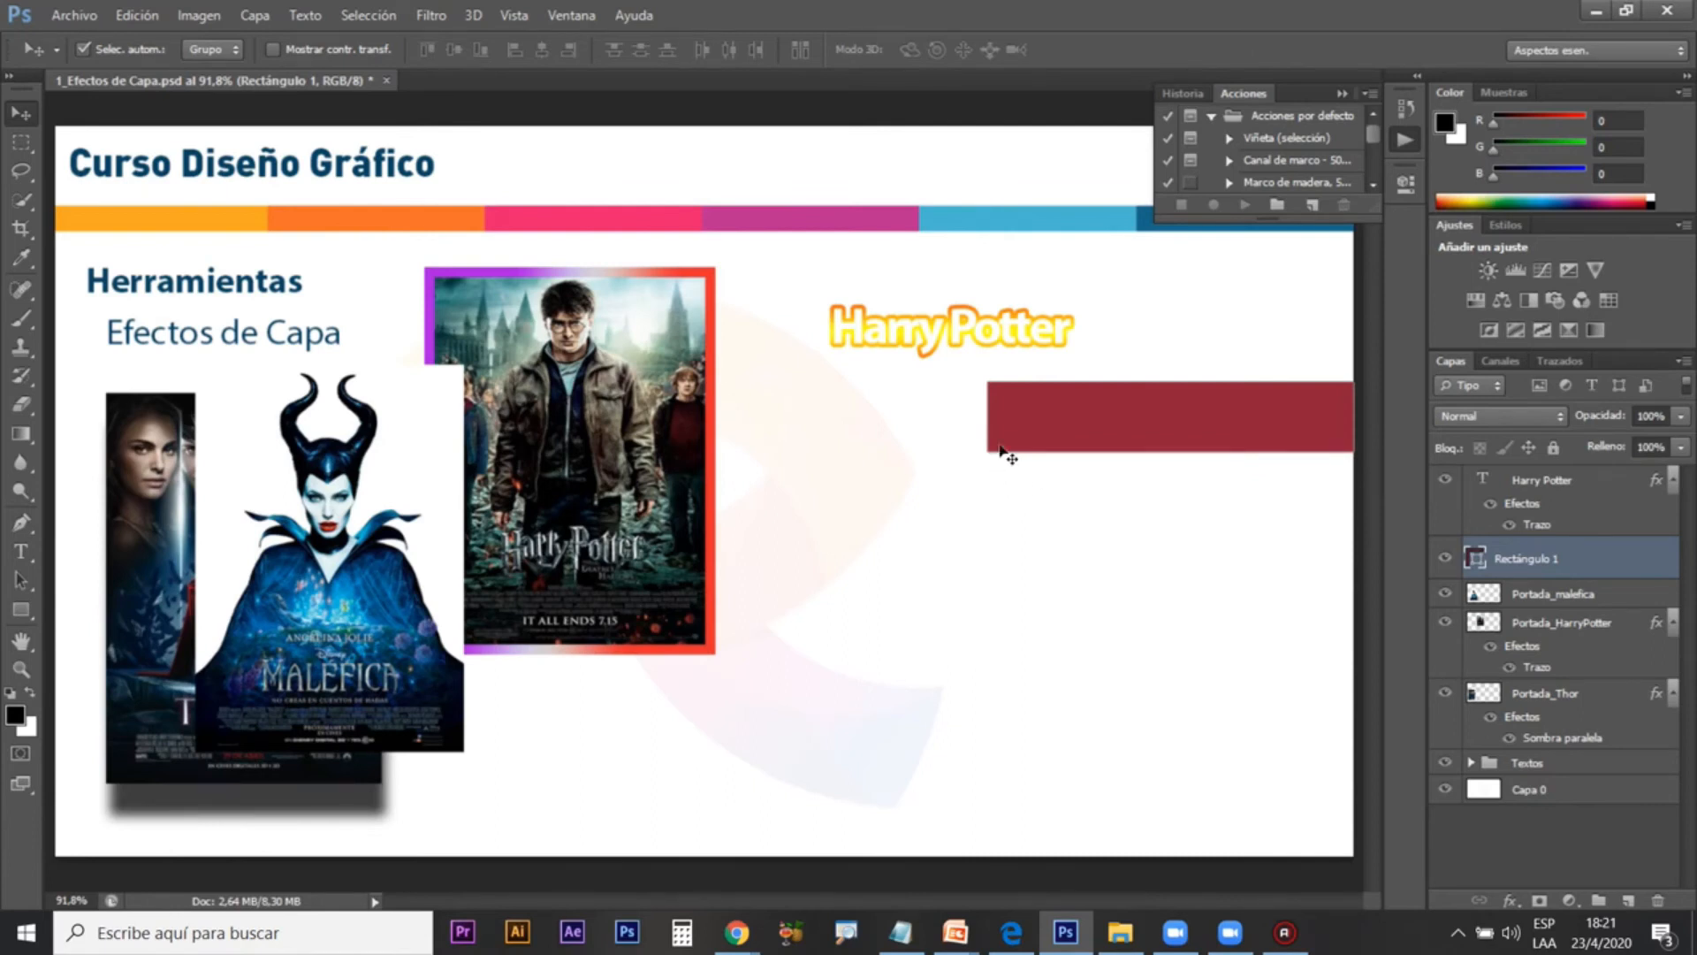
{"action": "left_click_drag", "start_coordinate": [644, 401], "coordinate": [719, 379]}
{"action": "left_click_drag", "start_coordinate": [967, 334], "coordinate": [1028, 320]}
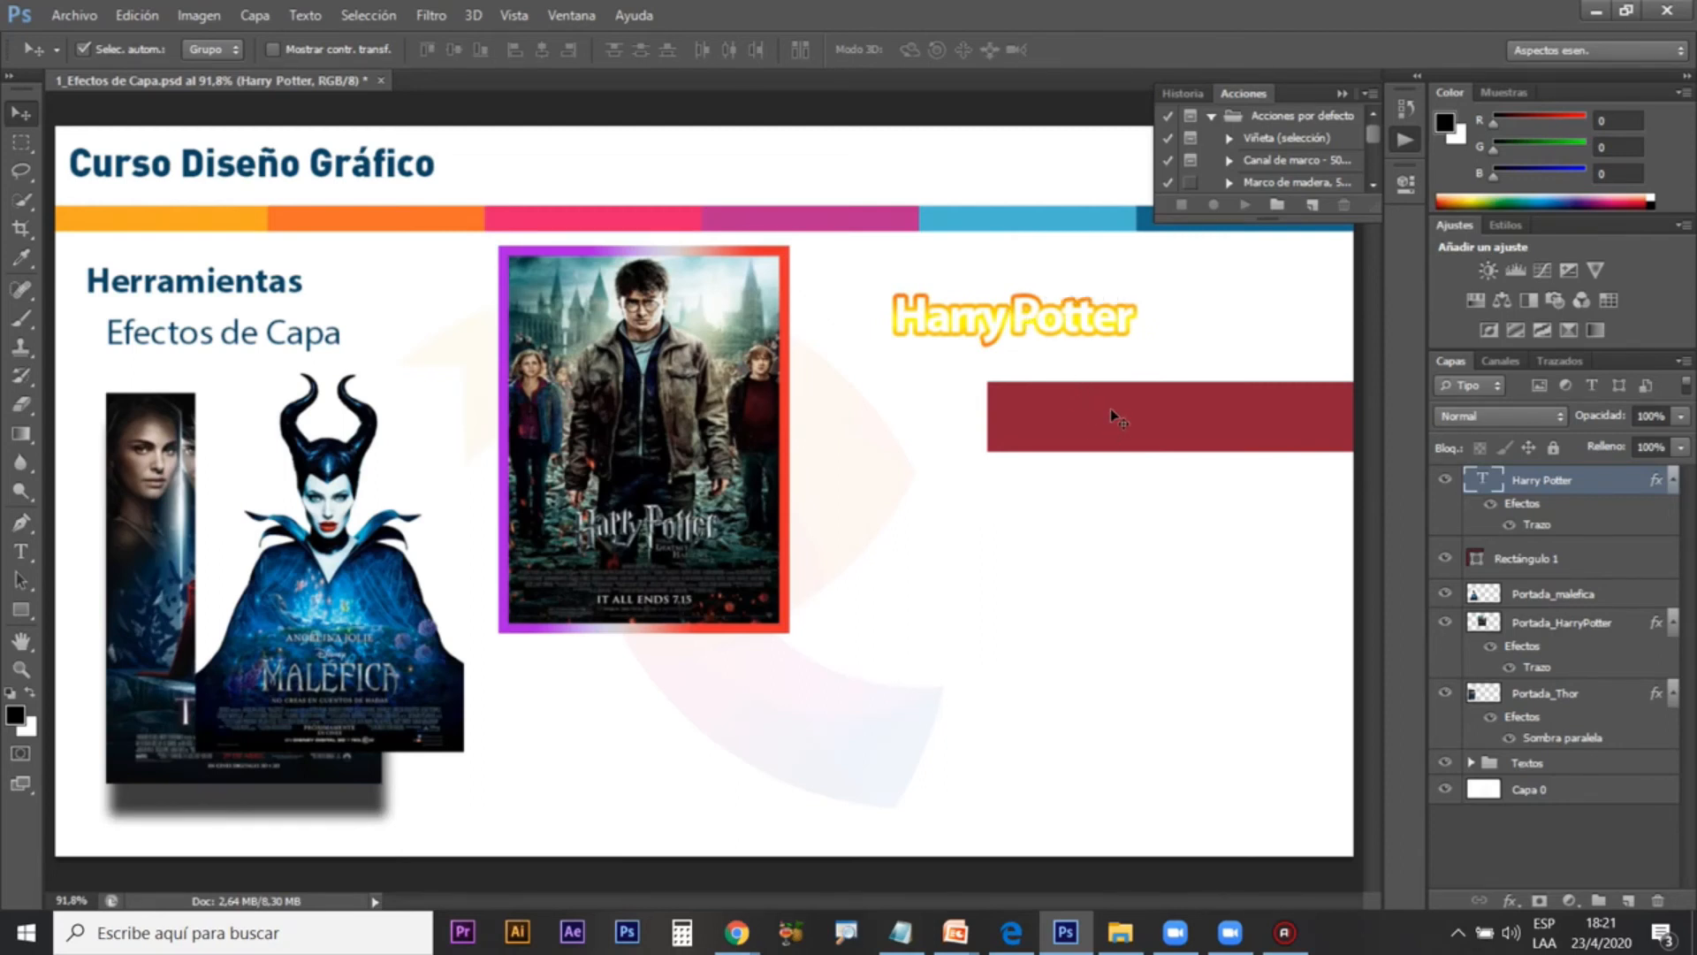
{"action": "left_click_drag", "start_coordinate": [1113, 322], "coordinate": [1150, 324]}
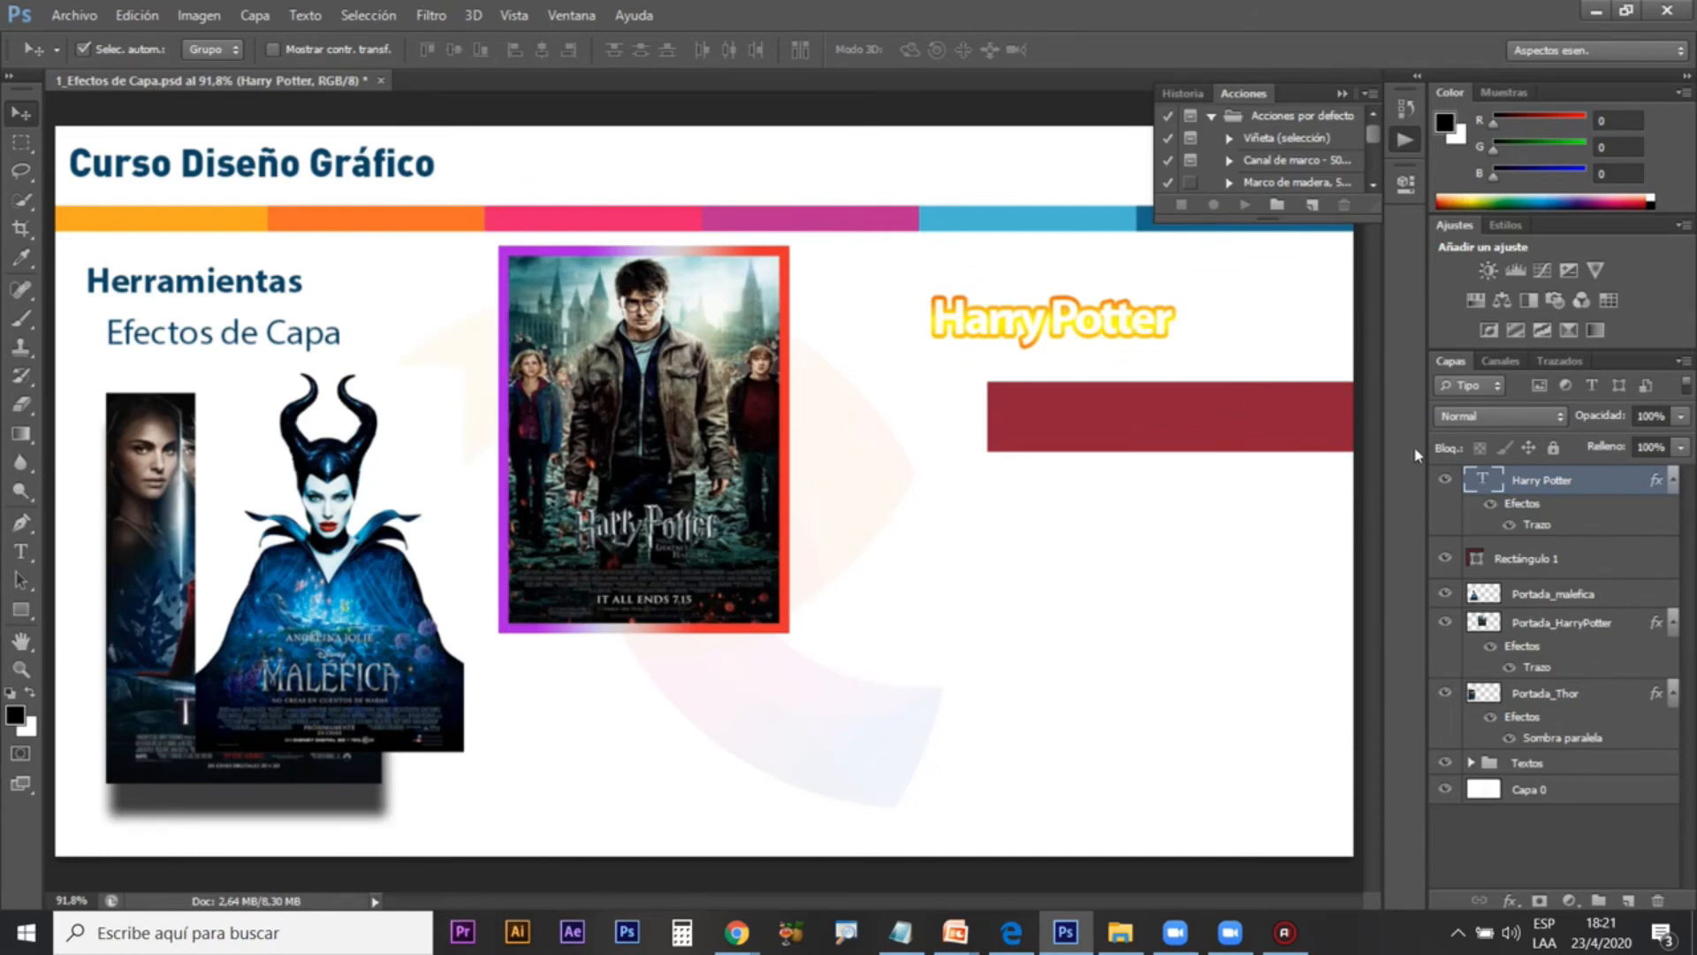
Step: Add a Superposición de degradado effect to the Harry Potter text and set its gradient's starting colour stop to very pale cyan
{"action": "left_click", "coordinate": [1509, 900]}
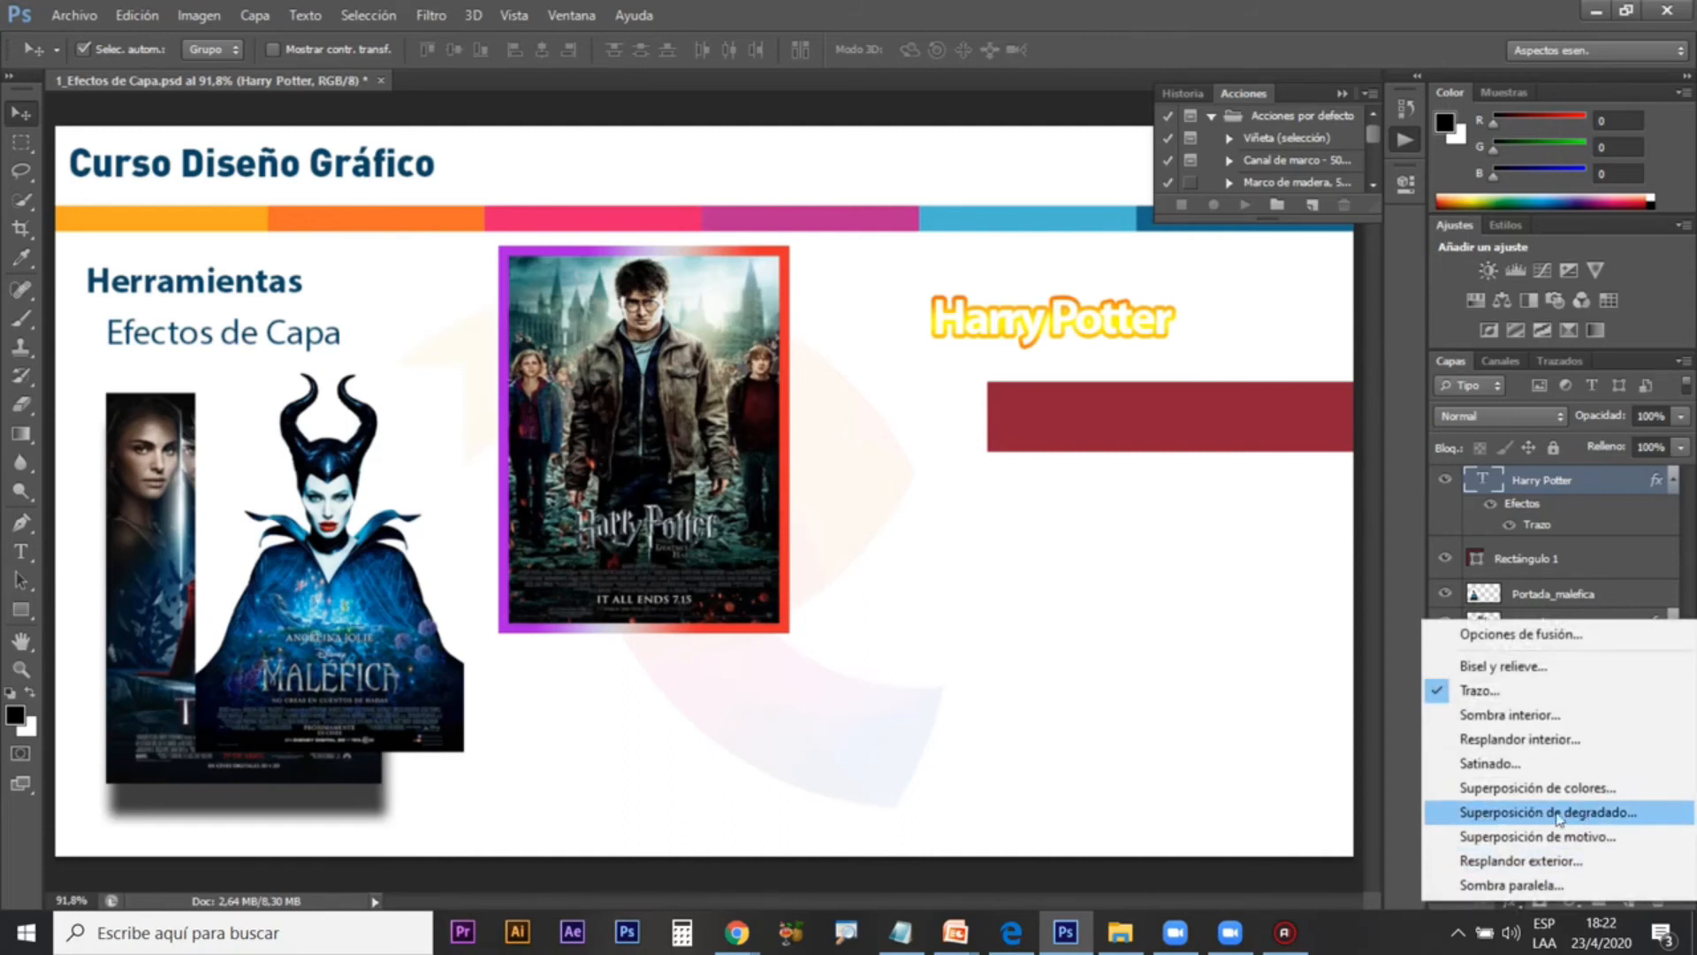
{"action": "left_click", "coordinate": [1598, 814]}
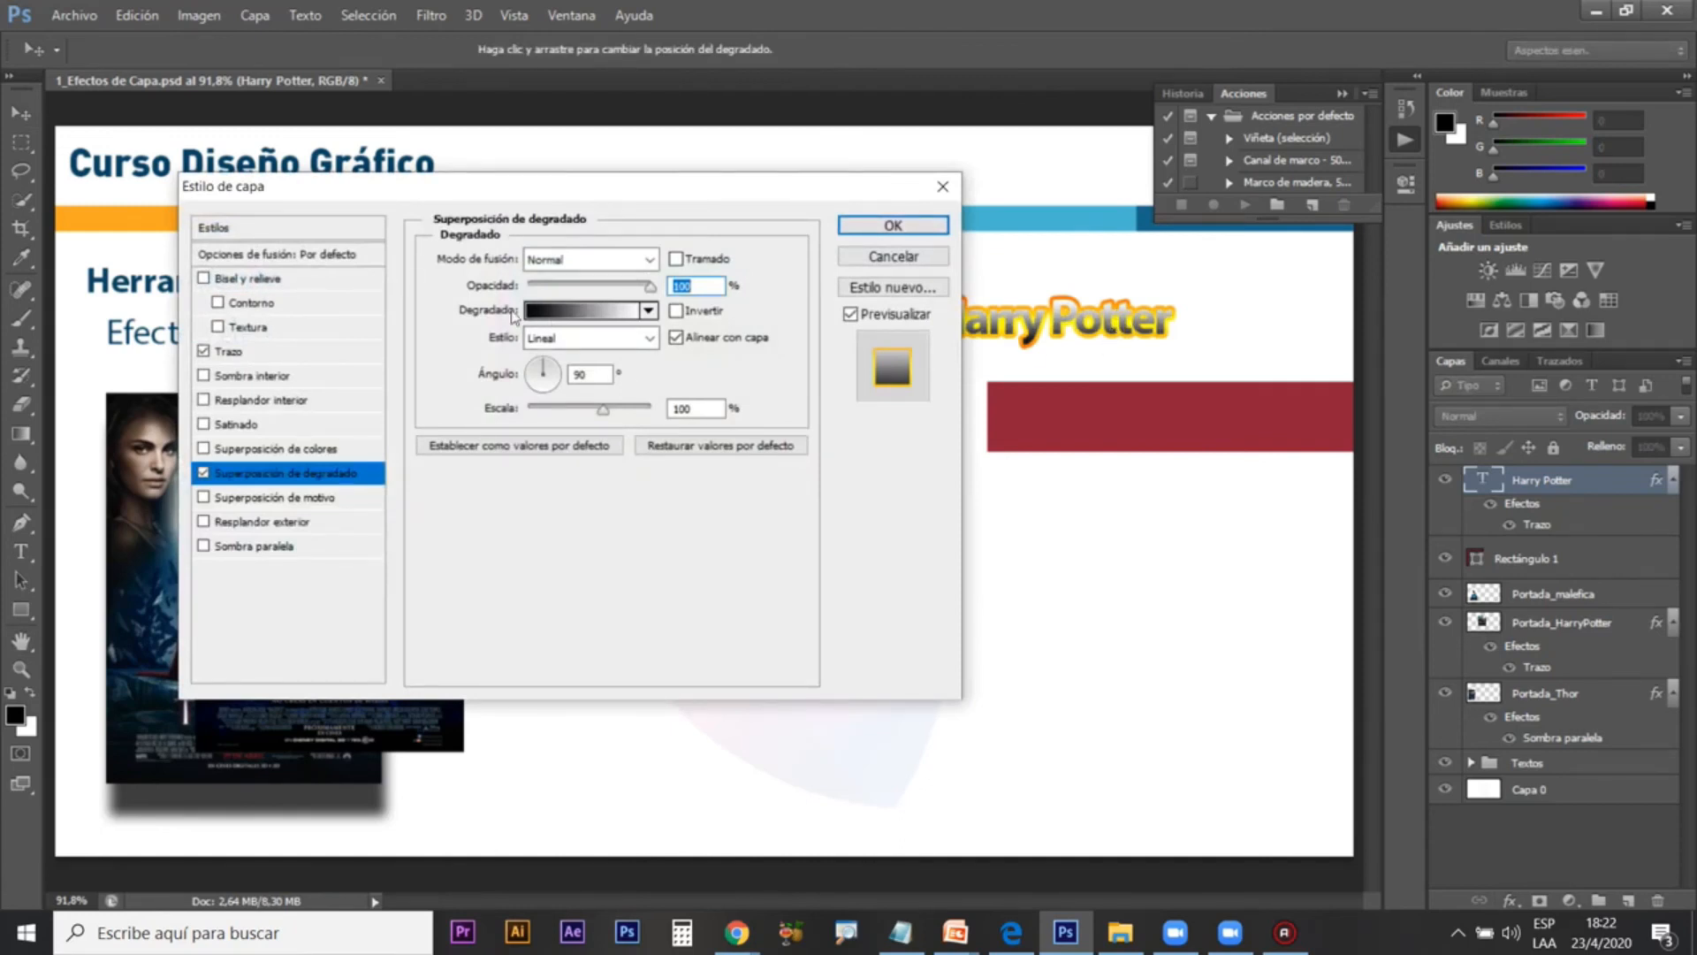
{"action": "left_click", "coordinate": [576, 311]}
{"action": "left_click_drag", "start_coordinate": [1017, 89], "coordinate": [506, 100]}
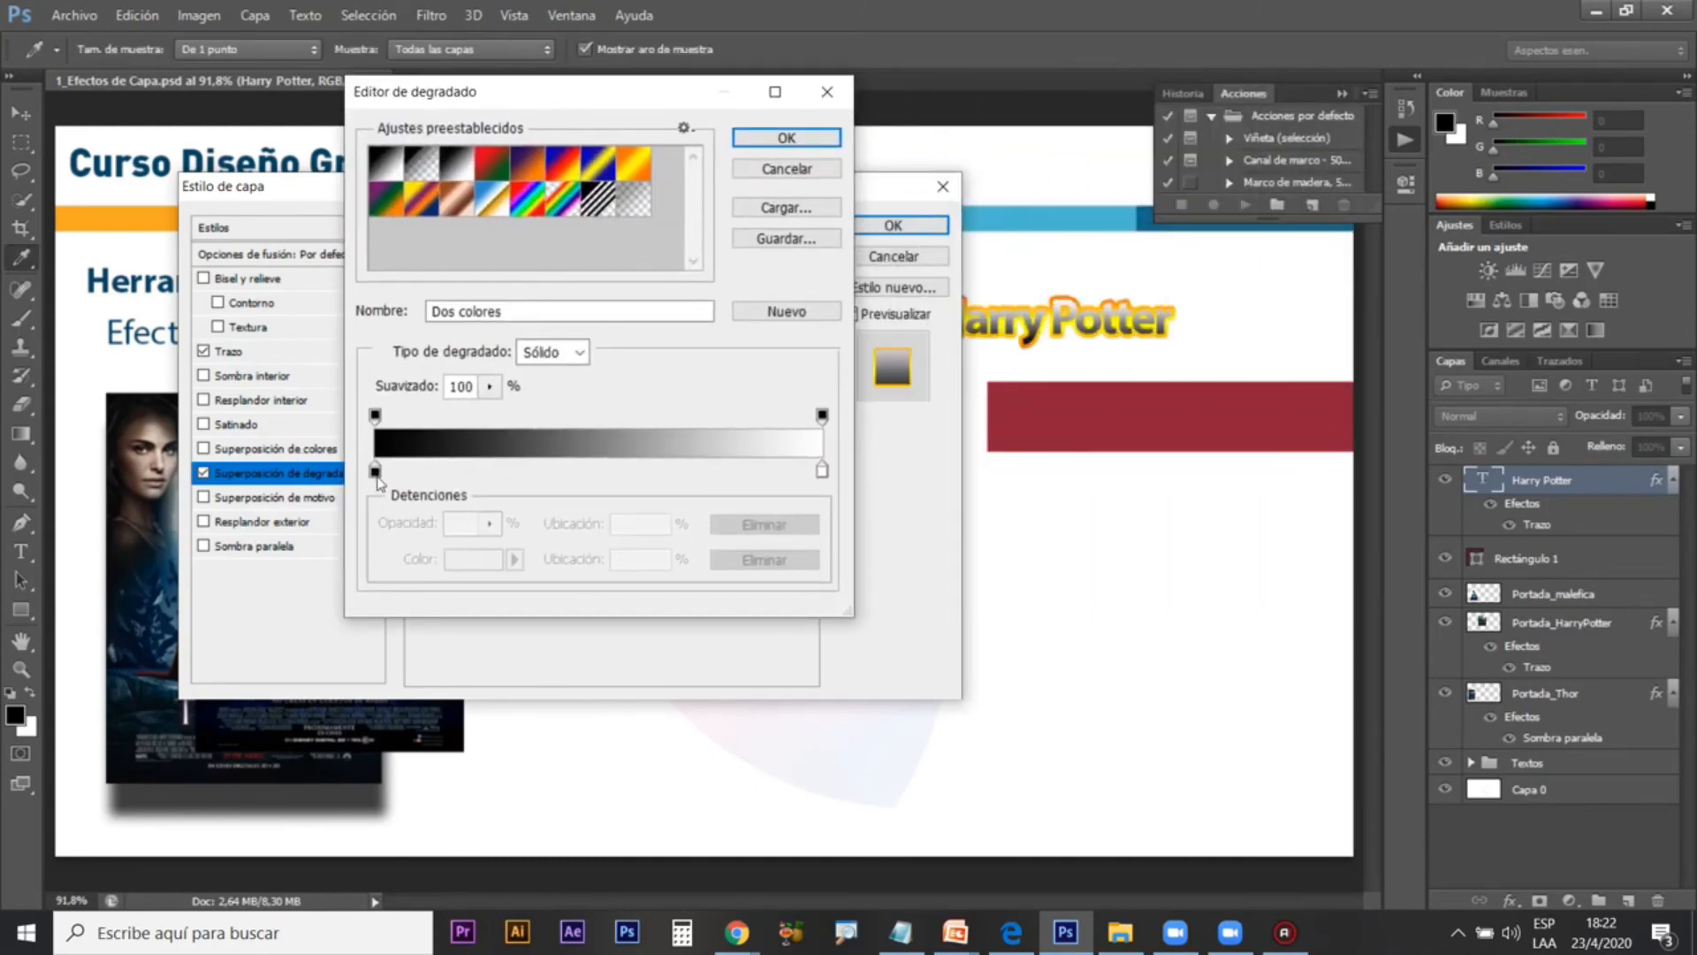
{"action": "left_click", "coordinate": [376, 471]}
{"action": "double_click", "coordinate": [376, 471]}
{"action": "left_click_drag", "start_coordinate": [1343, 128], "coordinate": [638, 118]}
{"action": "left_click", "coordinate": [616, 304]}
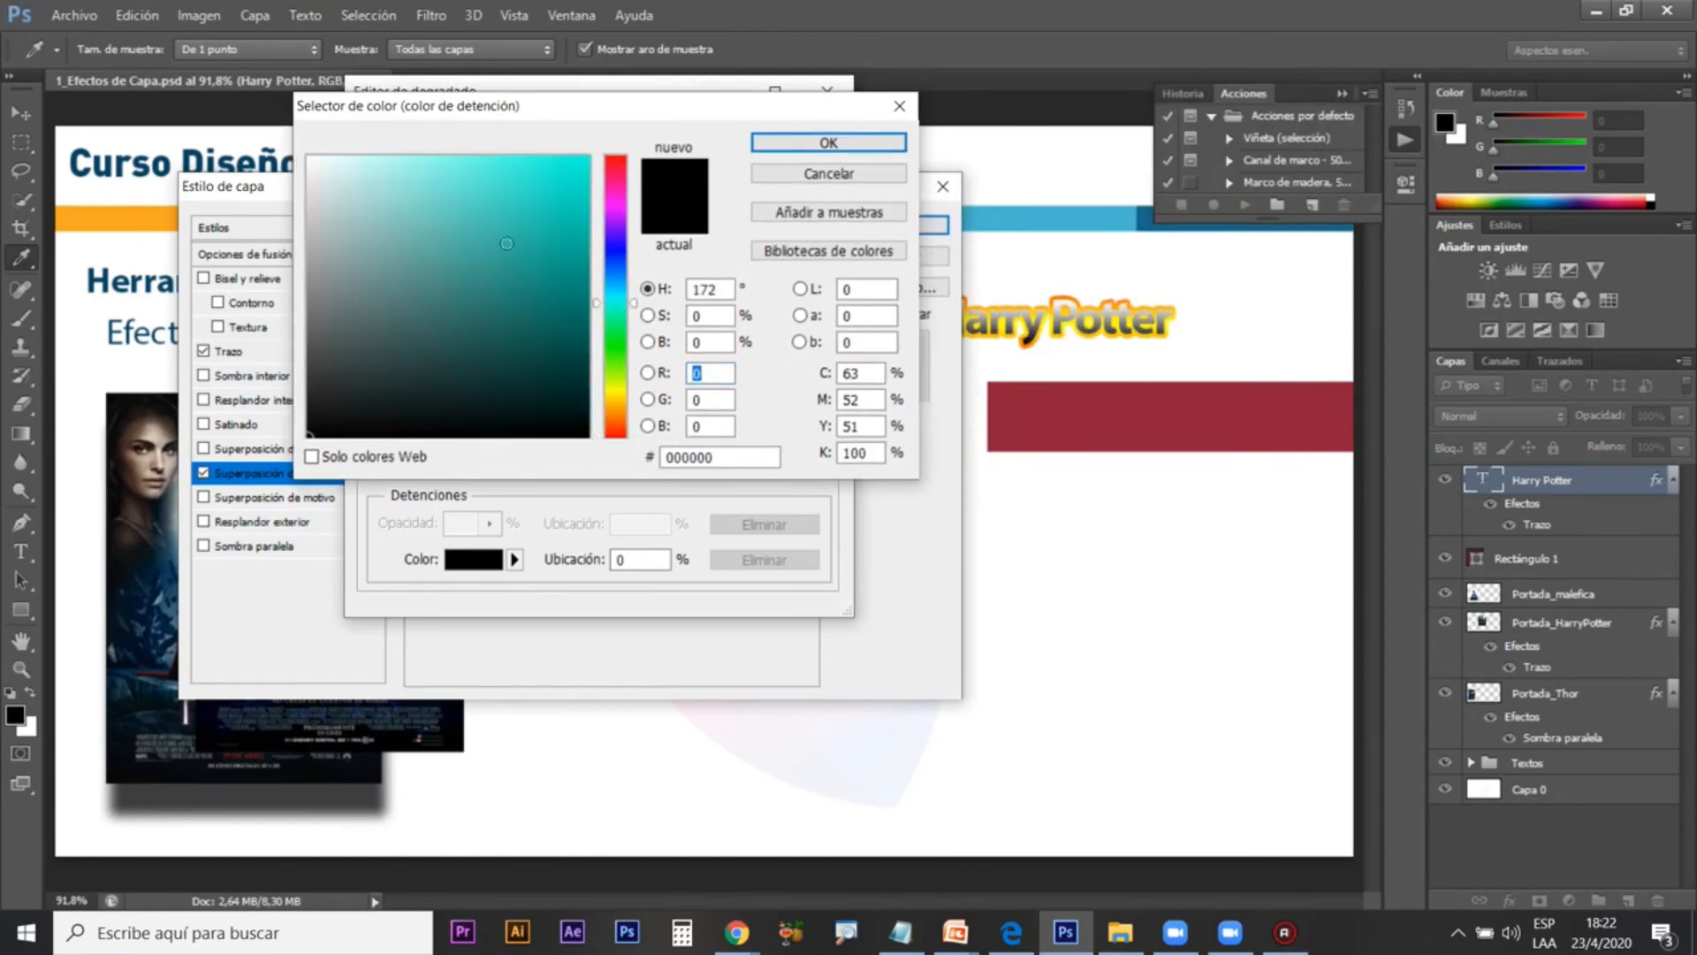
{"action": "left_click", "coordinate": [343, 166]}
{"action": "left_click", "coordinate": [828, 142]}
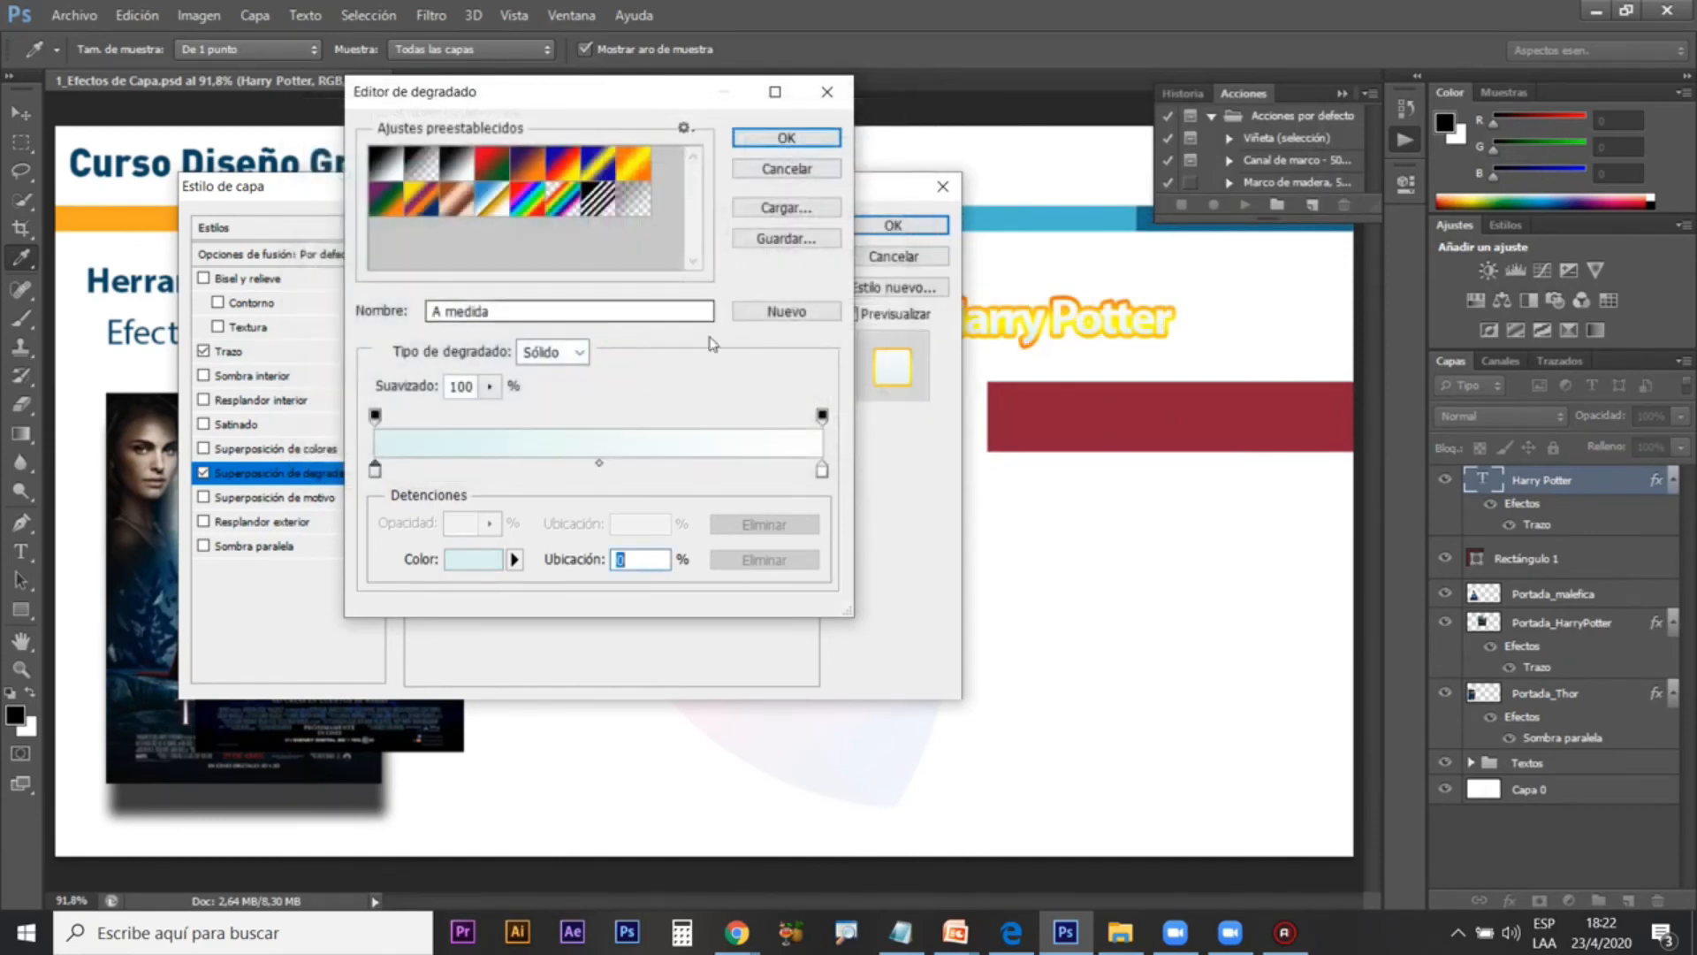
Step: Set the ending colour stop of the text's gradient overlay to bright yellow, edf92f
{"action": "double_click", "coordinate": [822, 469]}
{"action": "left_click", "coordinate": [326, 241]}
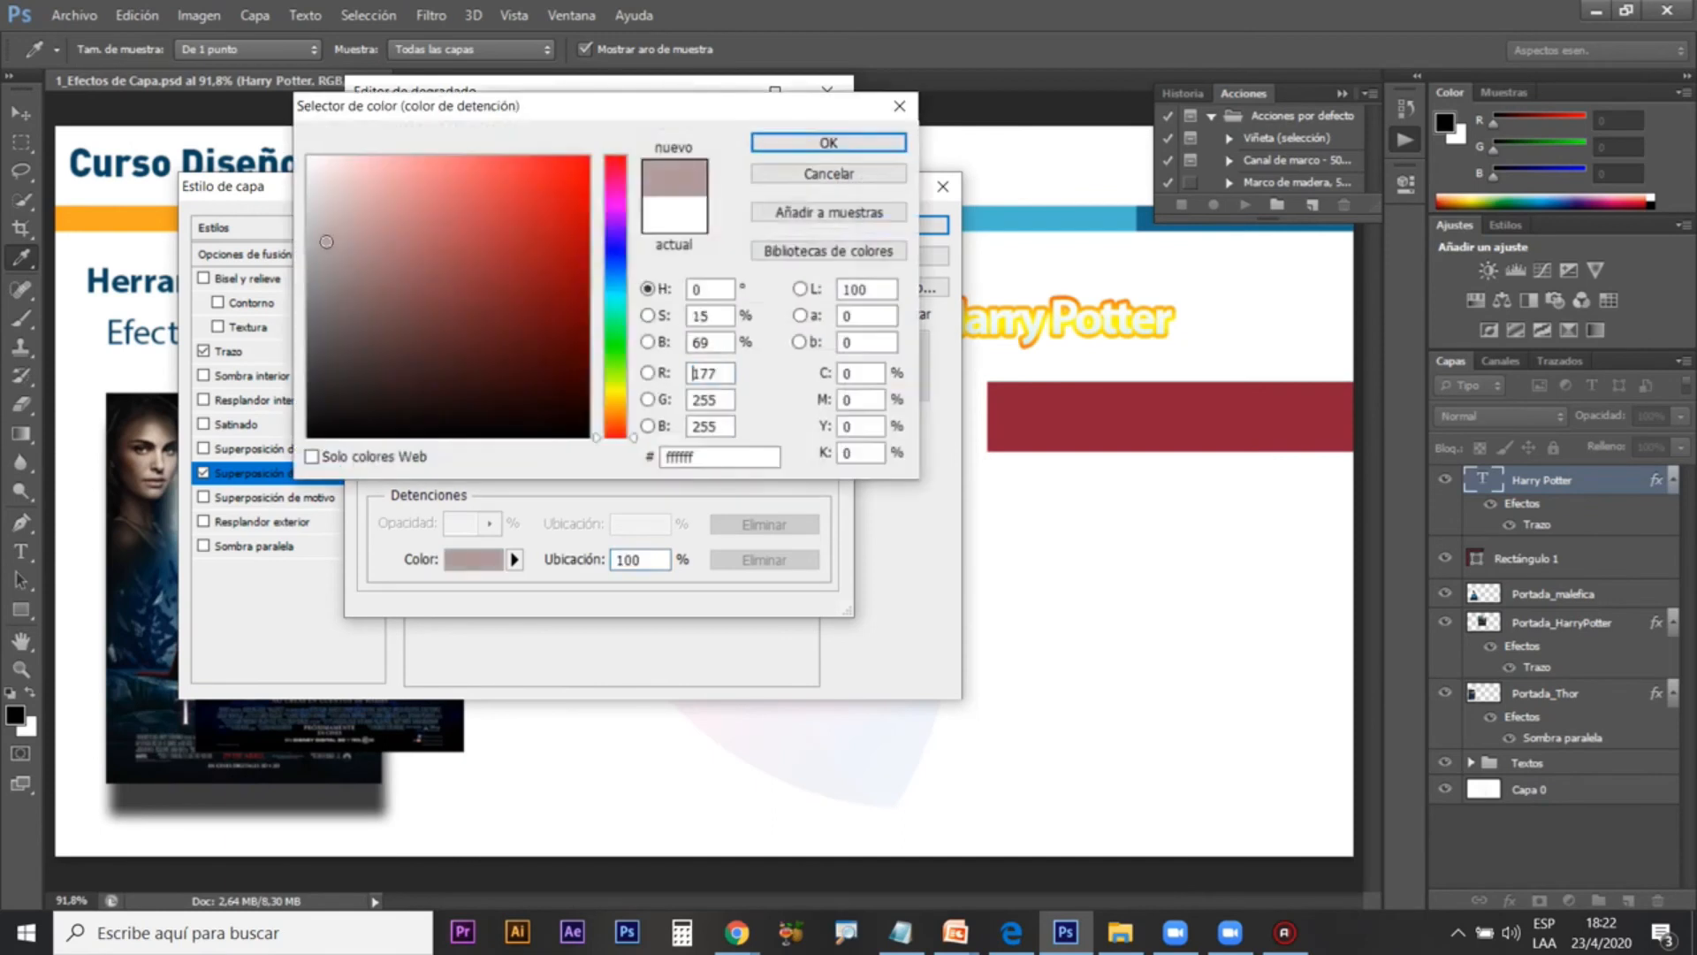
{"action": "mouse_move", "coordinate": [326, 245]}
{"action": "left_mouse_down"}
{"action": "mouse_move", "coordinate": [314, 274]}
{"action": "mouse_move", "coordinate": [439, 147]}
{"action": "left_mouse_up"}
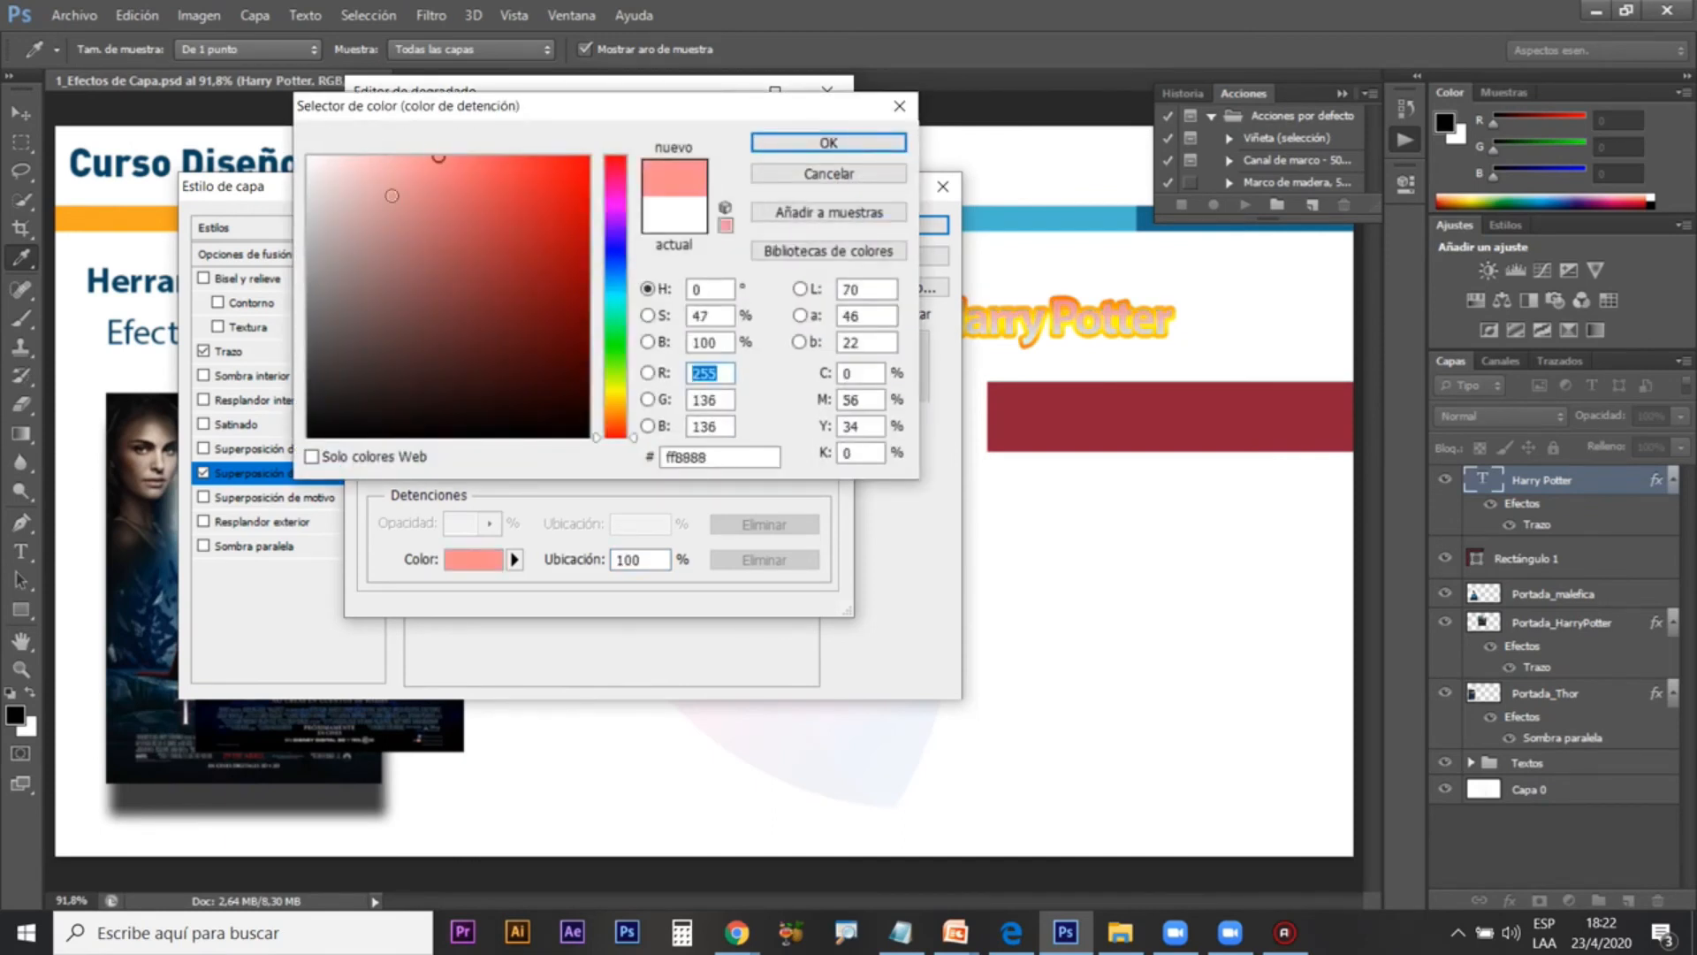
{"action": "left_click", "coordinate": [335, 169]}
{"action": "left_click", "coordinate": [622, 388]}
{"action": "left_click", "coordinate": [533, 227]}
{"action": "left_click", "coordinate": [535, 162]}
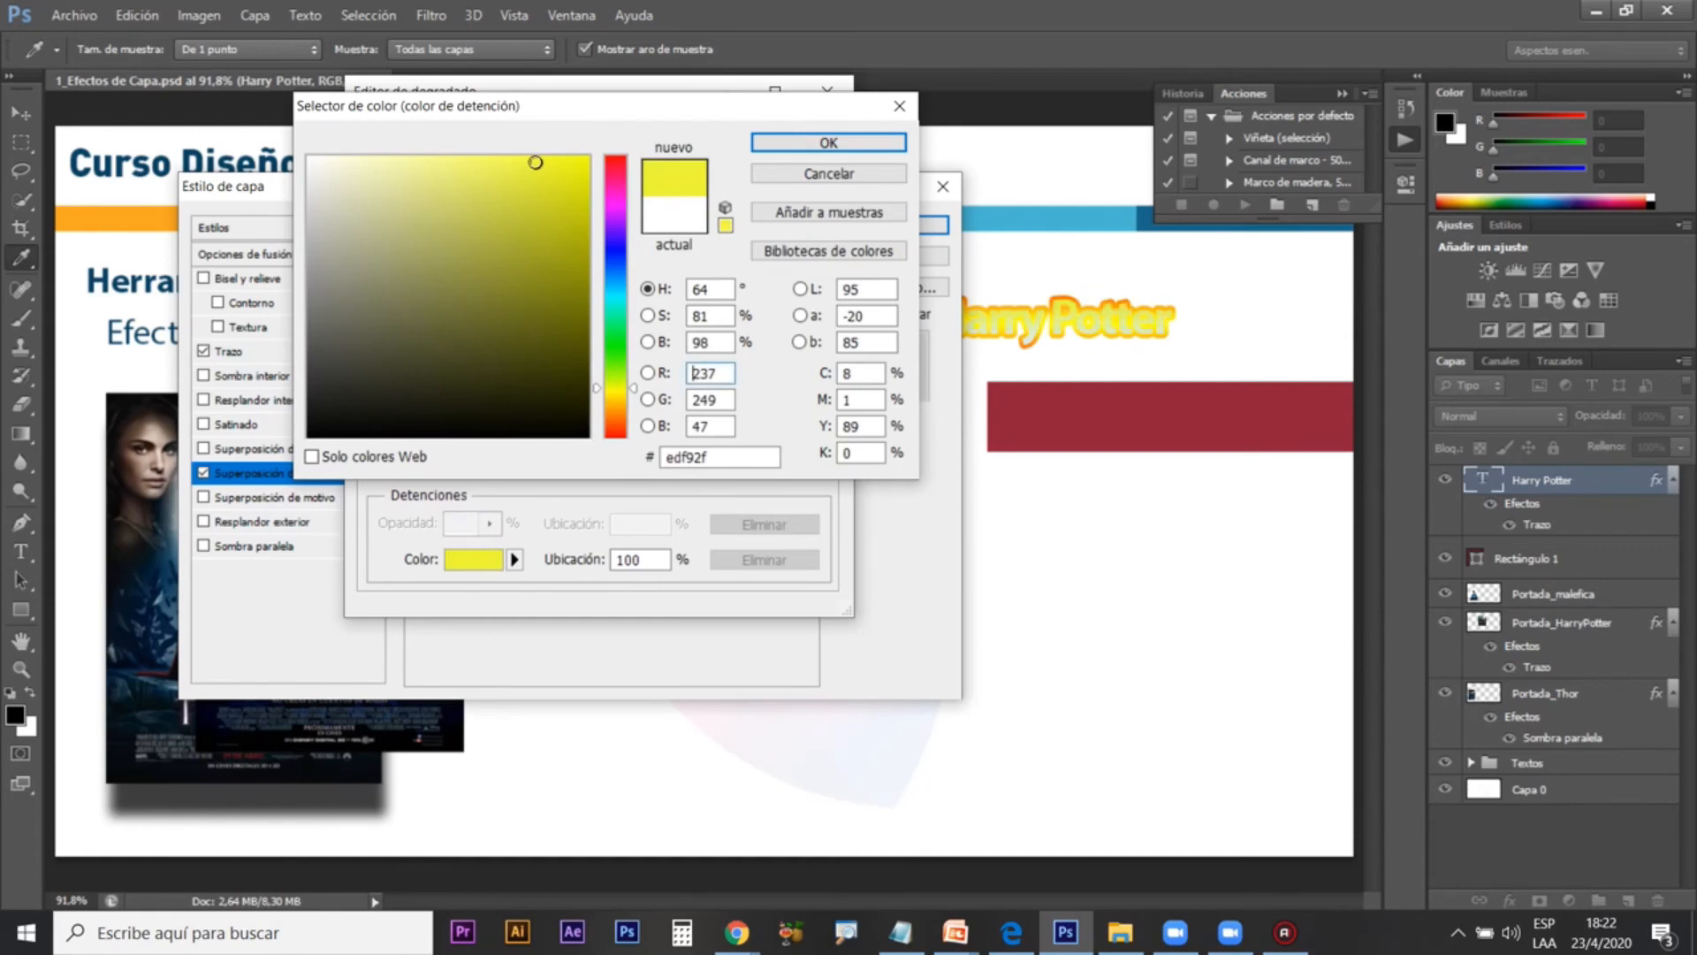
{"action": "left_click", "coordinate": [828, 142]}
Step: Set the gradient's starting colour stop to white, ffffff, and apply the gradient overlay to the Harry Potter text
{"action": "double_click", "coordinate": [375, 472]}
{"action": "left_click_drag", "start_coordinate": [320, 199], "coordinate": [272, 135]}
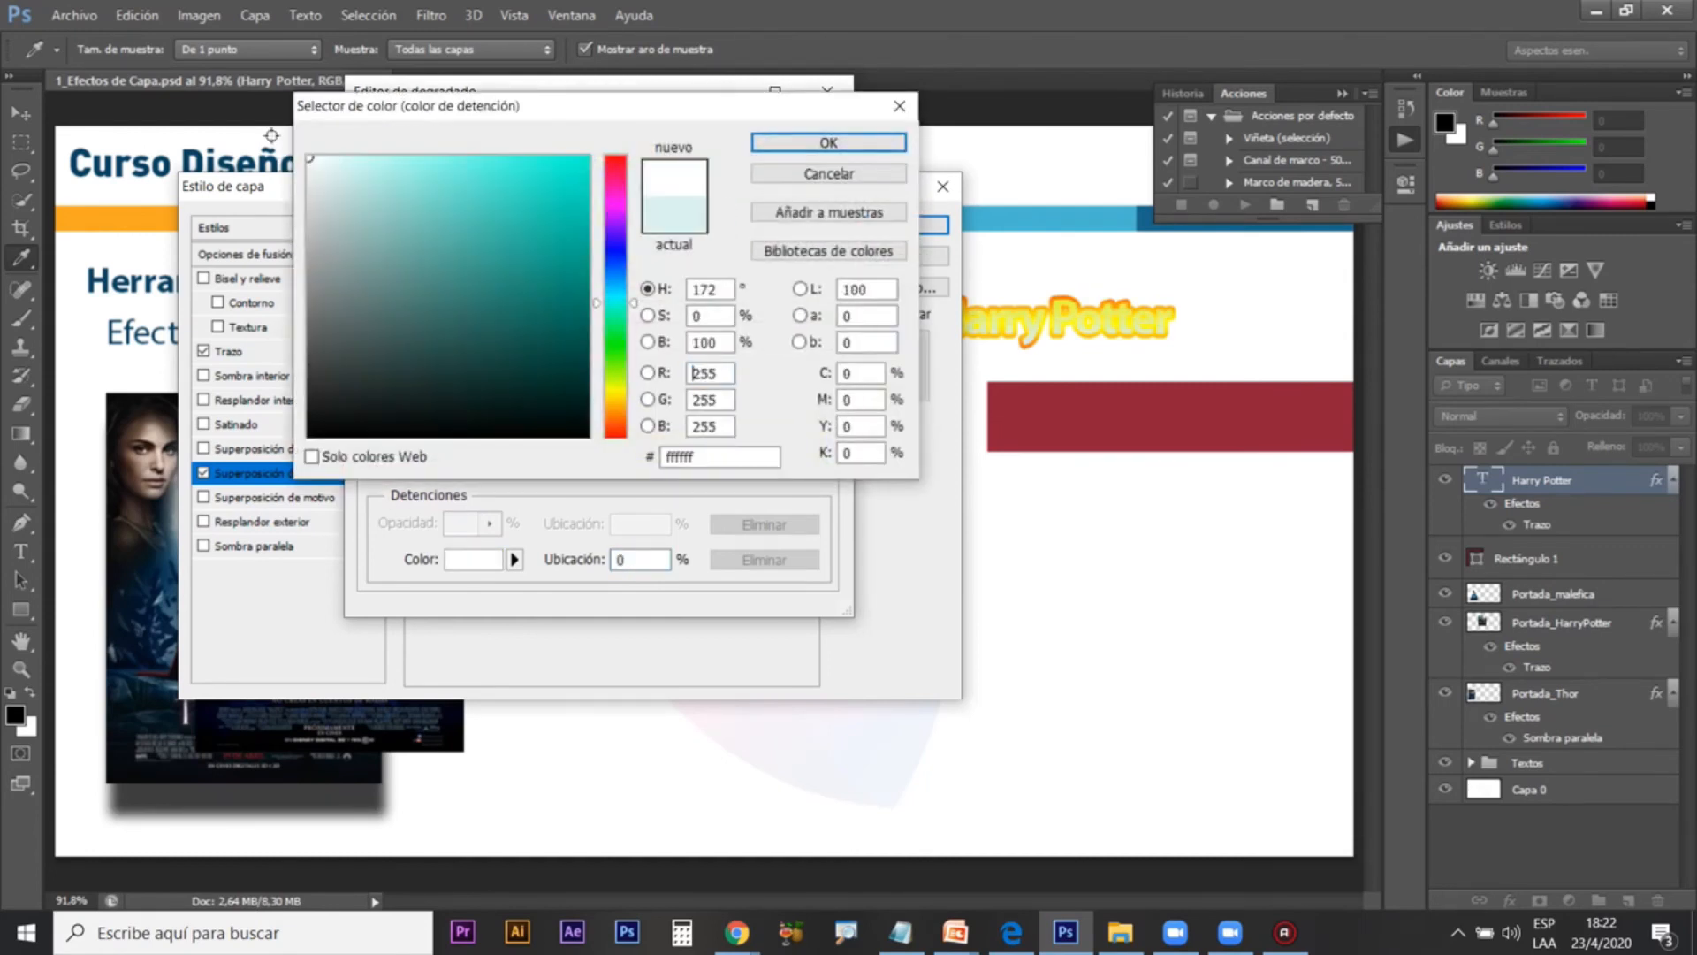
{"action": "left_click", "coordinate": [796, 146]}
{"action": "left_click", "coordinate": [786, 138]}
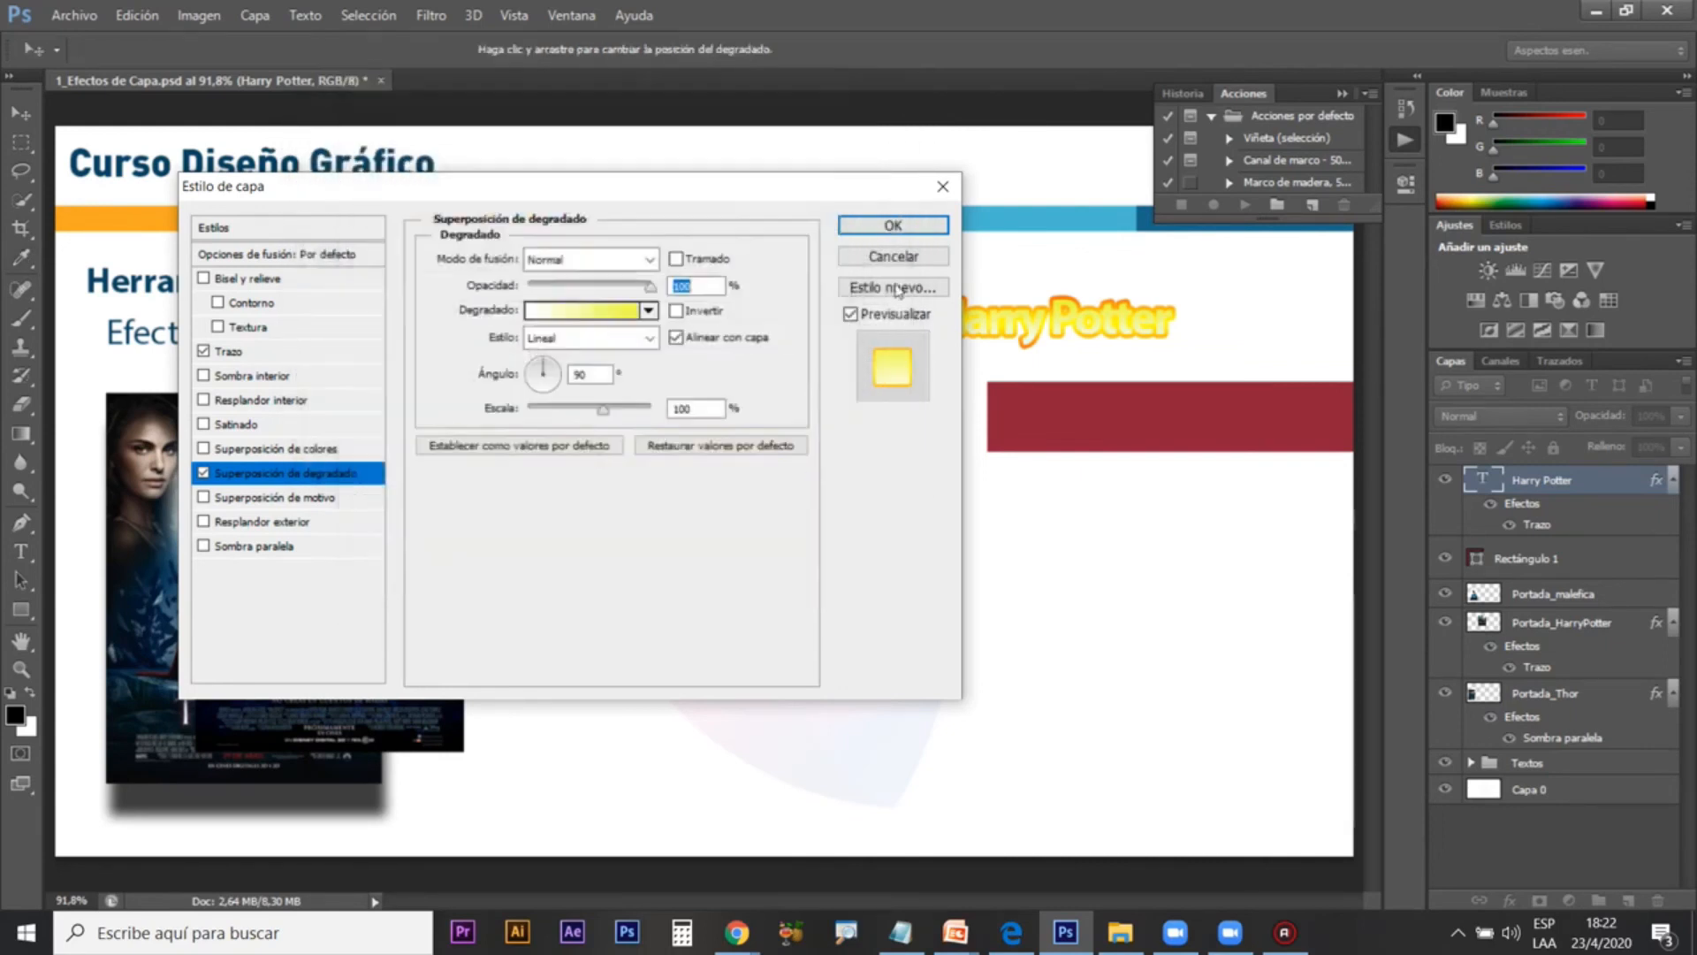
{"action": "left_click", "coordinate": [911, 226]}
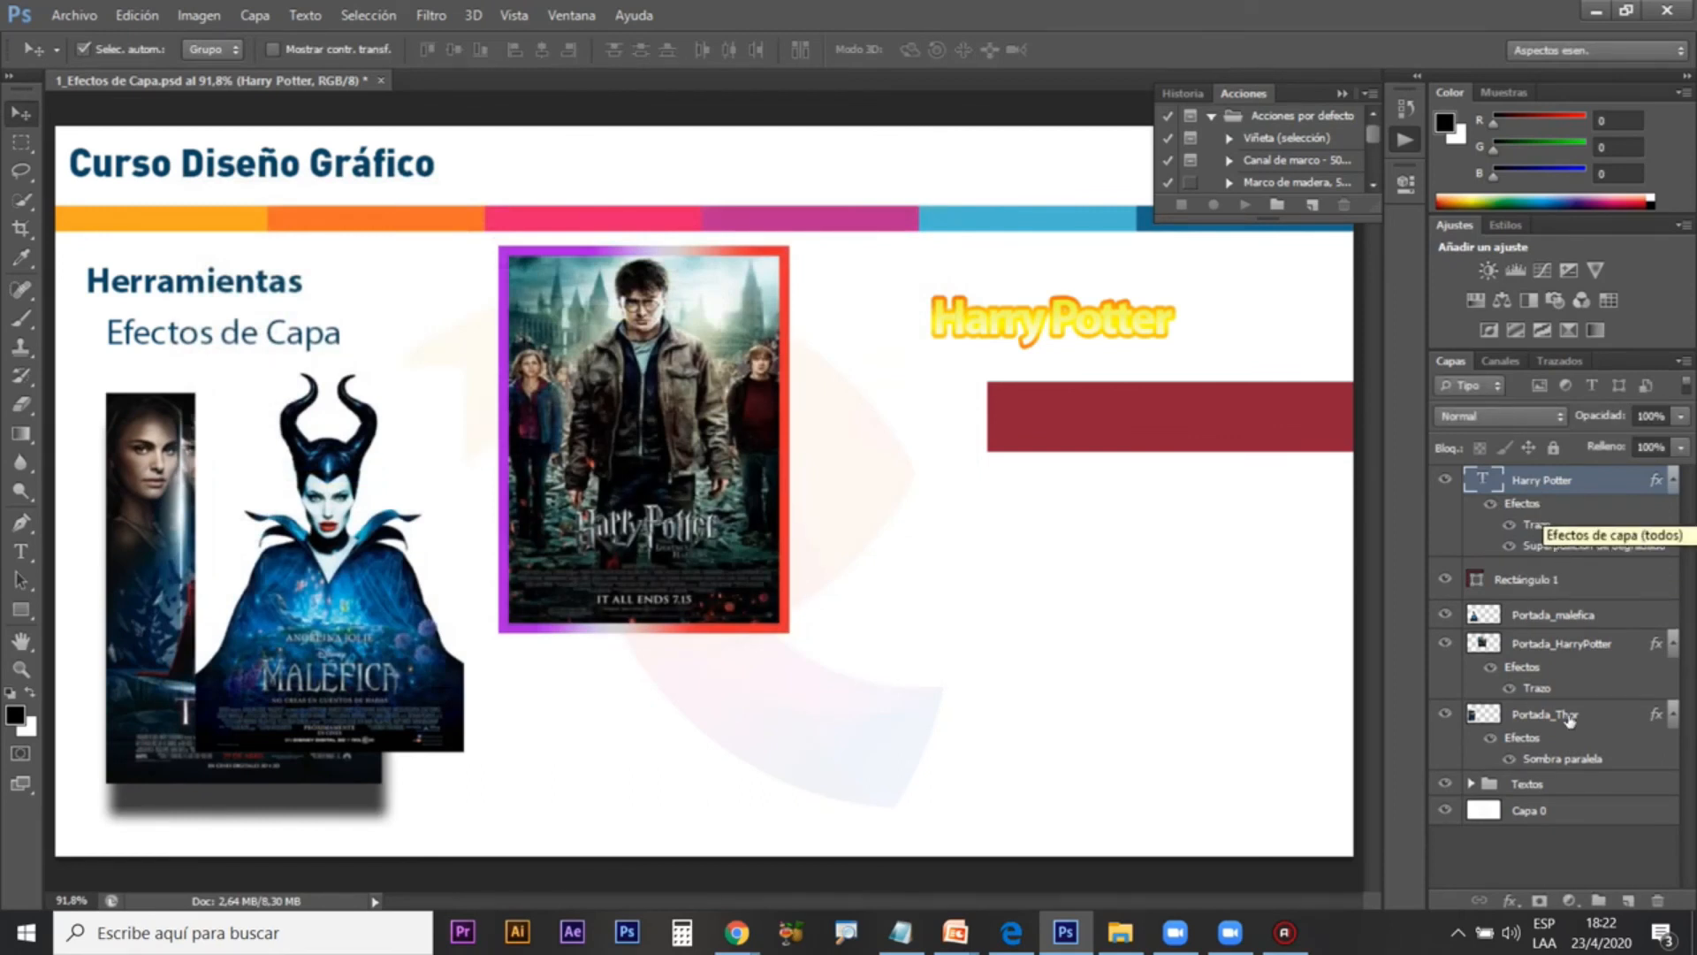
Step: Add a Sombra paralela effect to the Harry Potter text with a 75° angle and 8 px distance, and turn off Usar luz global
{"action": "left_click", "coordinate": [1507, 902]}
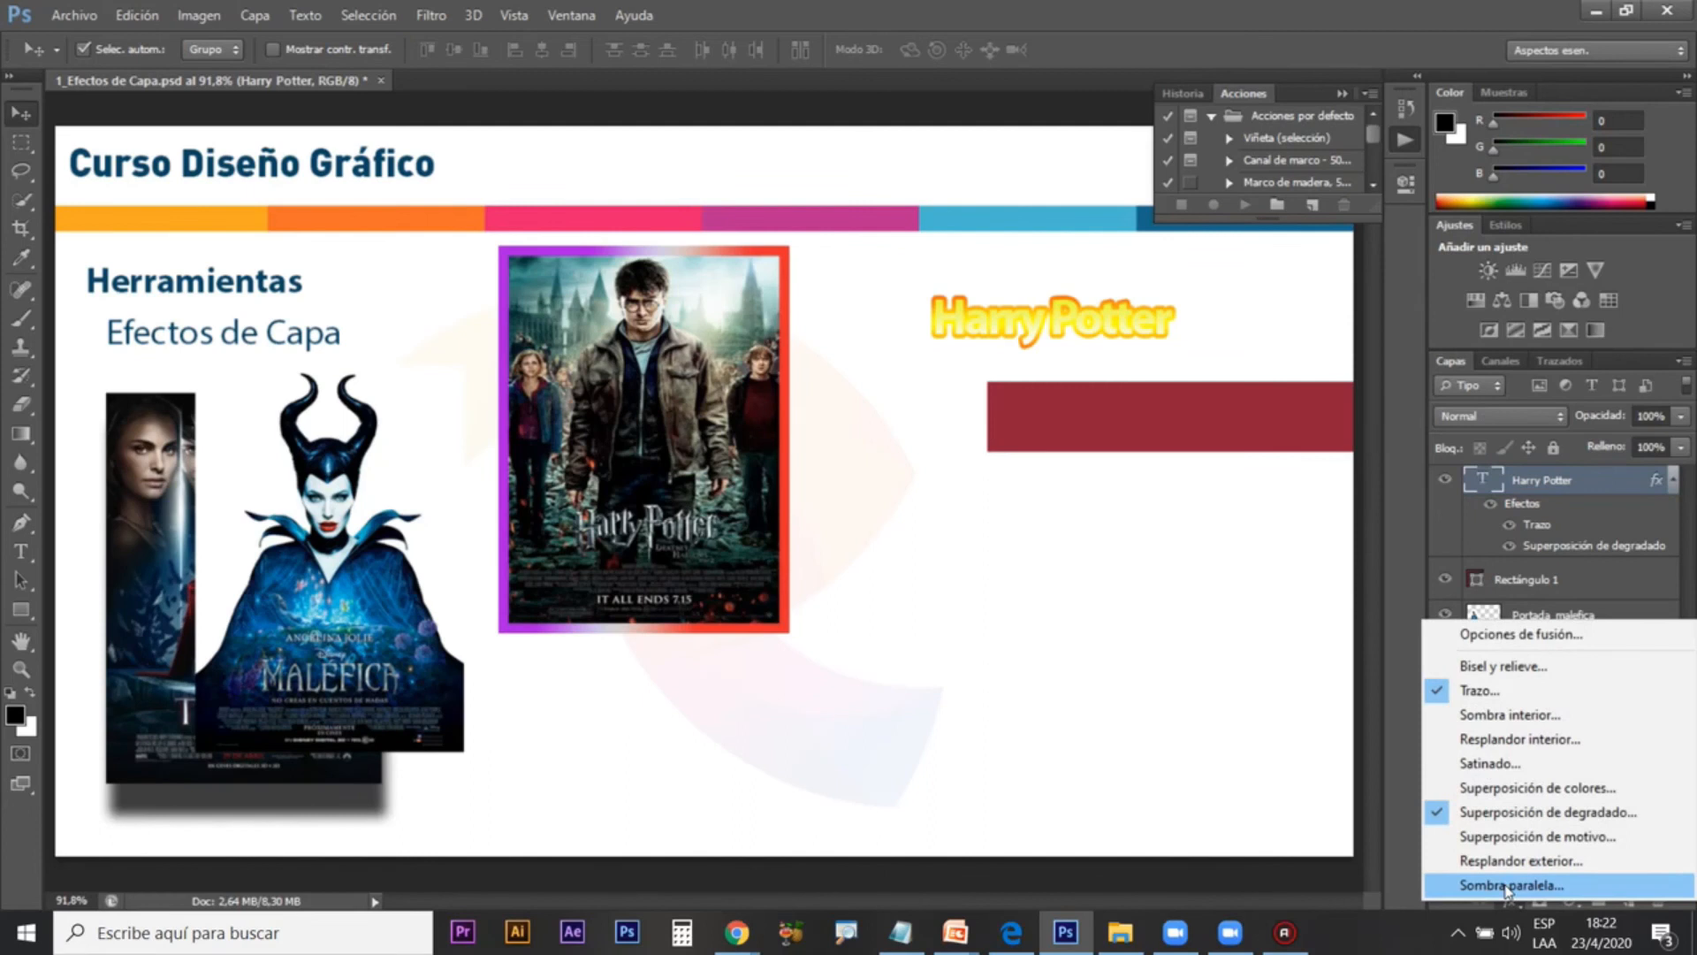
{"action": "left_click", "coordinate": [1507, 887]}
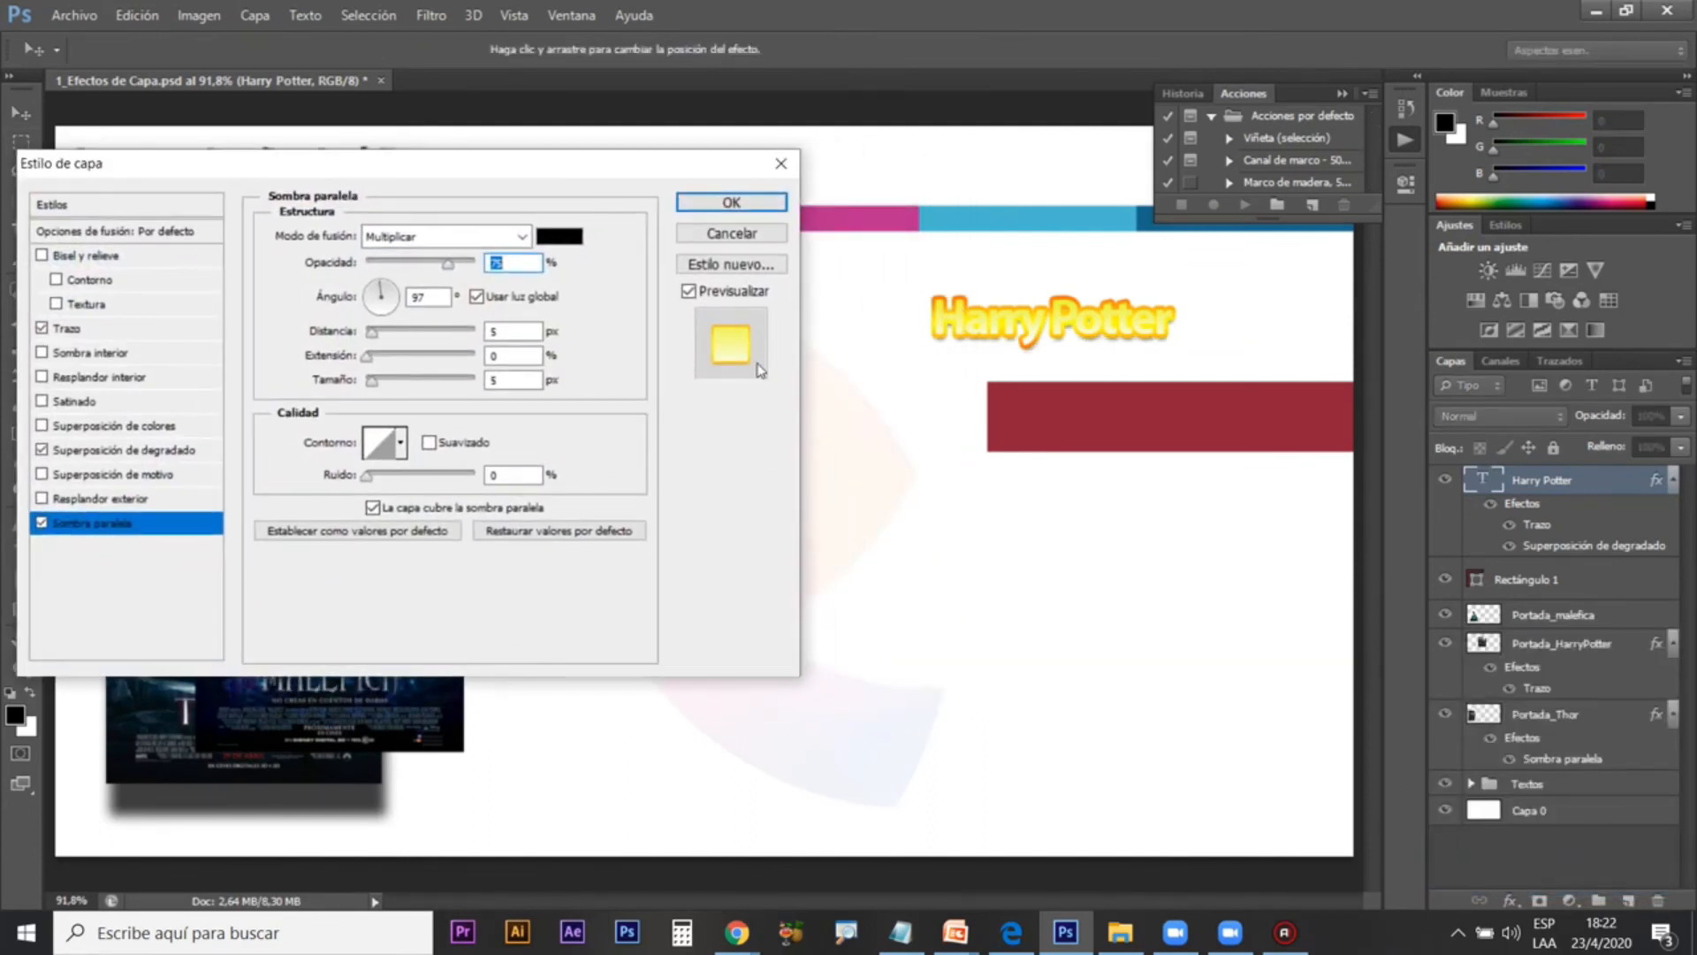
{"action": "left_click_drag", "start_coordinate": [1066, 316], "coordinate": [1105, 325]}
{"action": "left_click", "coordinate": [478, 299]}
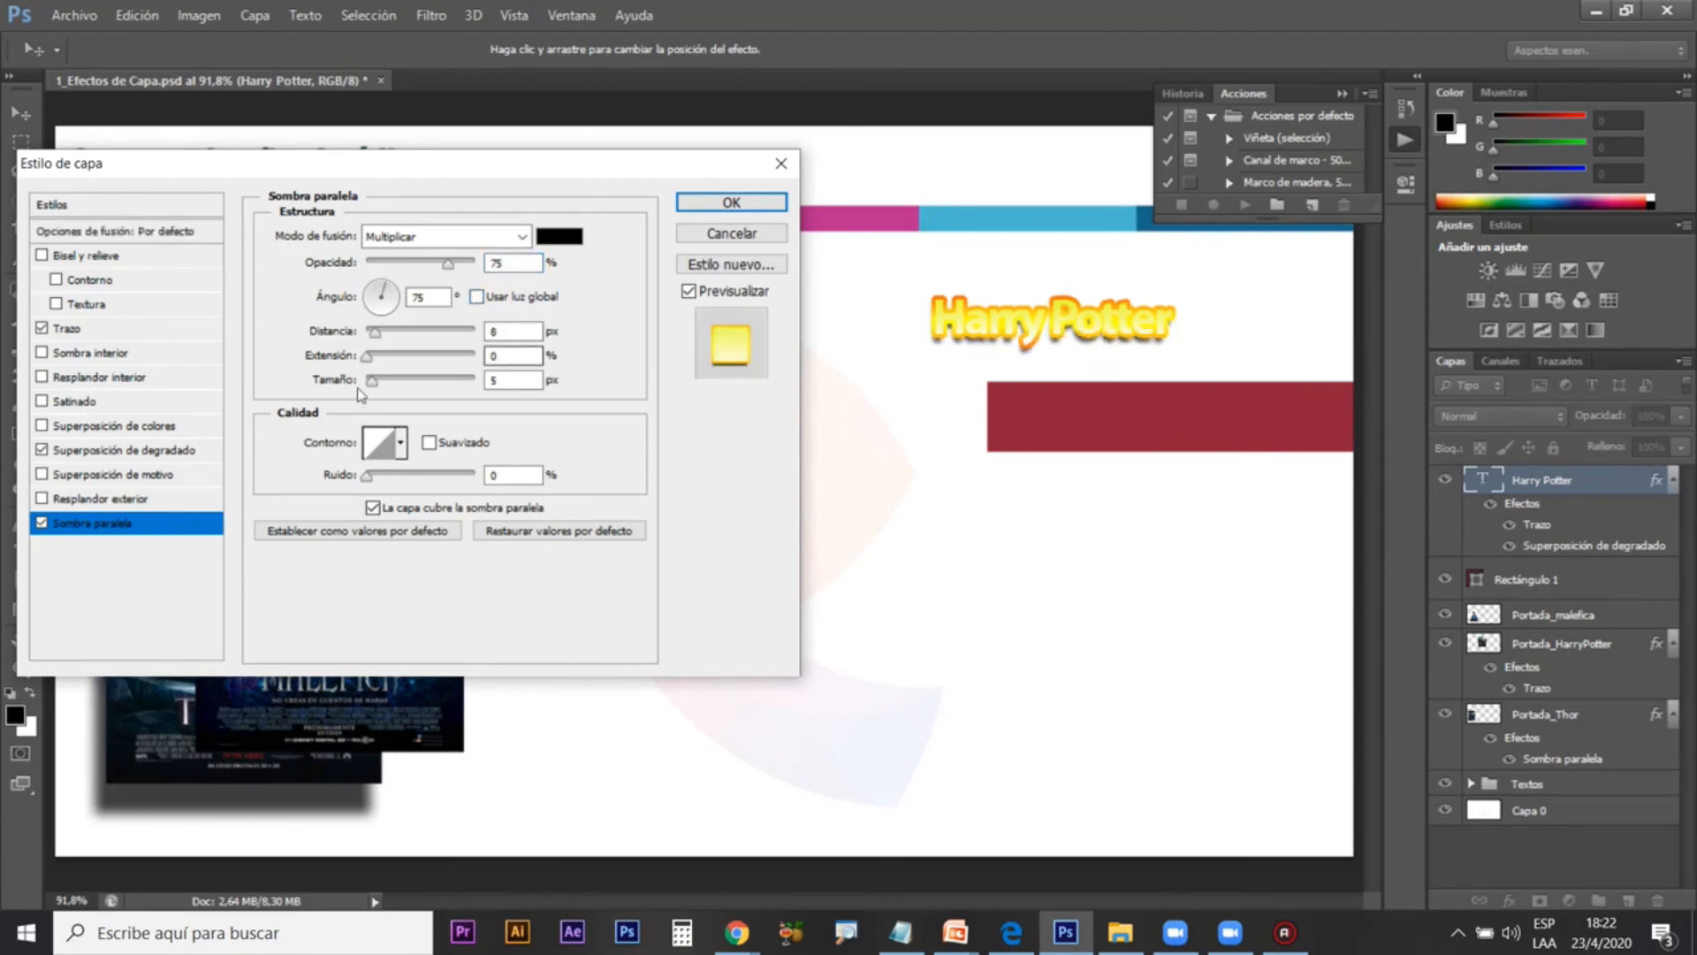
Step: Raise the text shadow's opacity to 98%, slightly increase its size, and apply the layer style
{"action": "left_click_drag", "start_coordinate": [373, 382], "coordinate": [380, 390]}
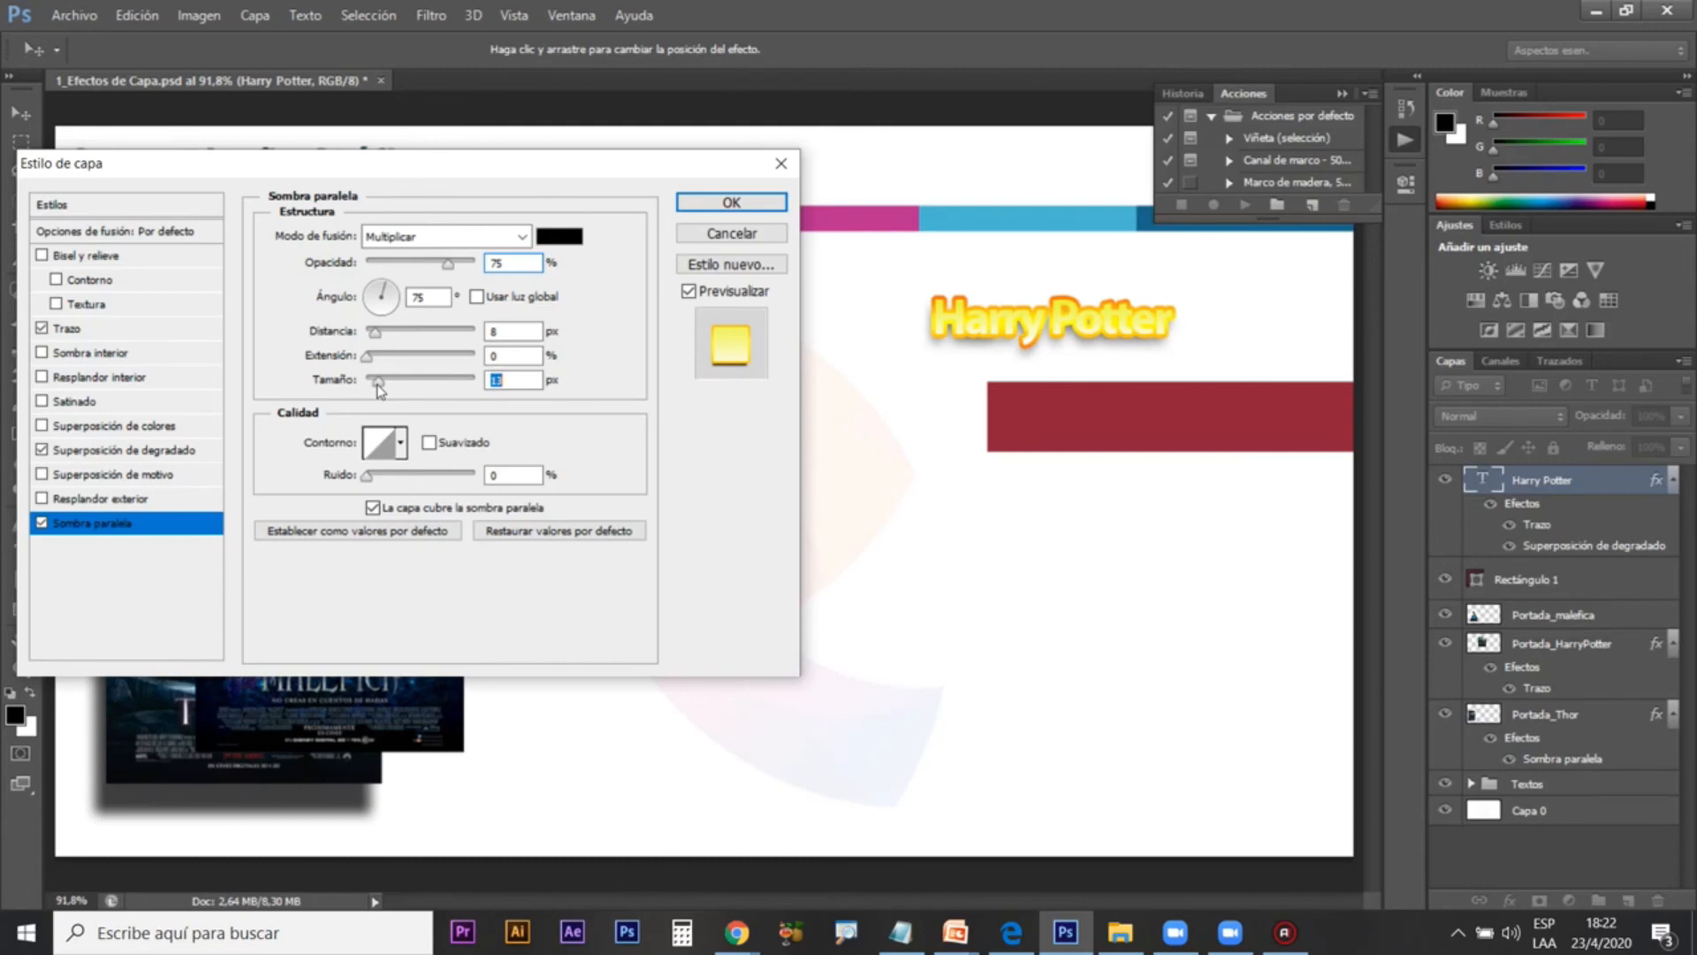
{"action": "left_click_drag", "start_coordinate": [447, 263], "coordinate": [474, 268]}
{"action": "left_click_drag", "start_coordinate": [386, 384], "coordinate": [378, 383]}
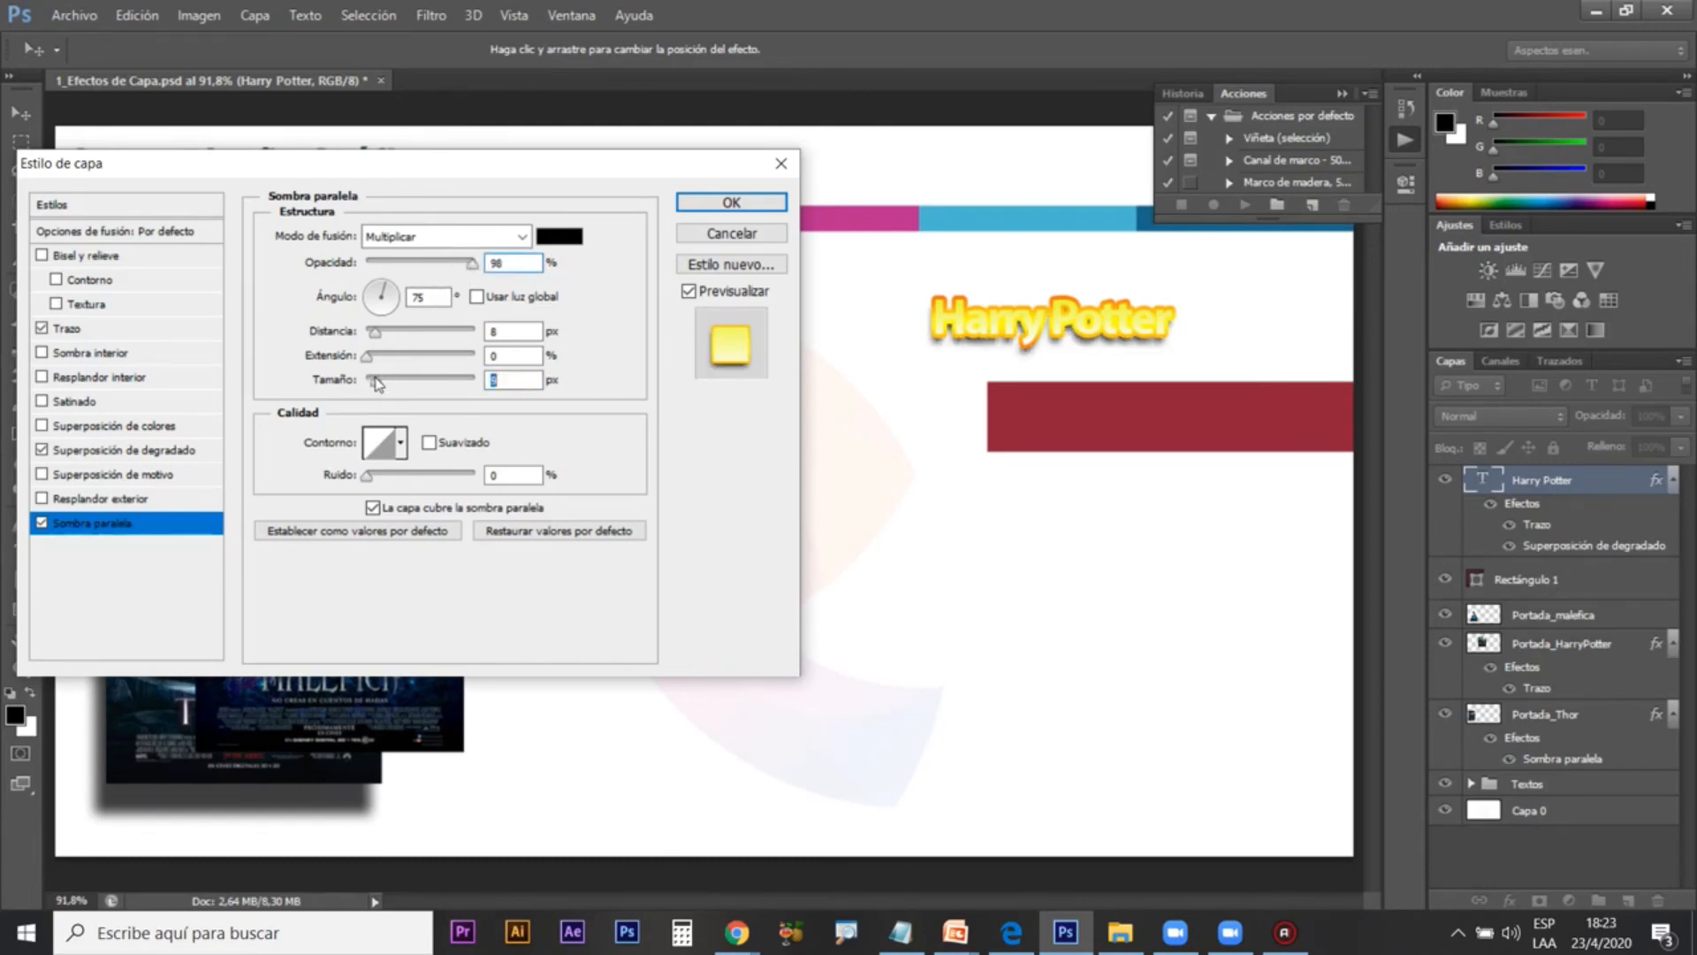
{"action": "left_click", "coordinate": [731, 203]}
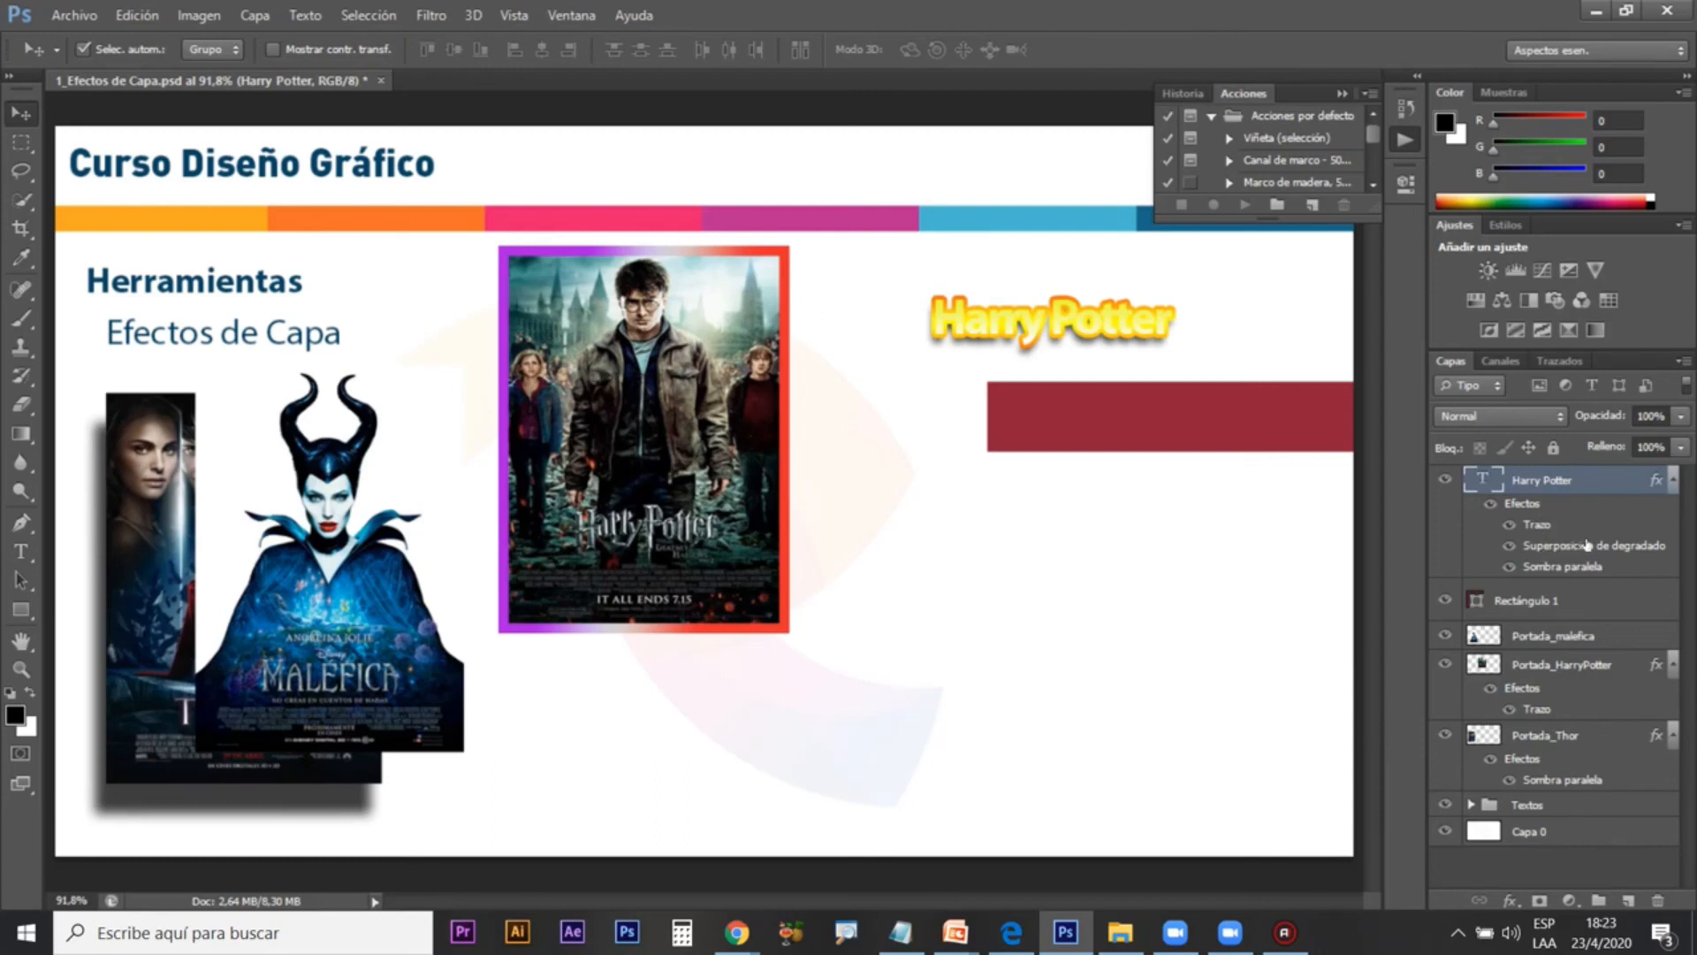
Step: Change the Harry Potter text's stroke fill type to Color in black, apply it, and move the text onto the dark red rectangle
{"action": "double_click", "coordinate": [1592, 545]}
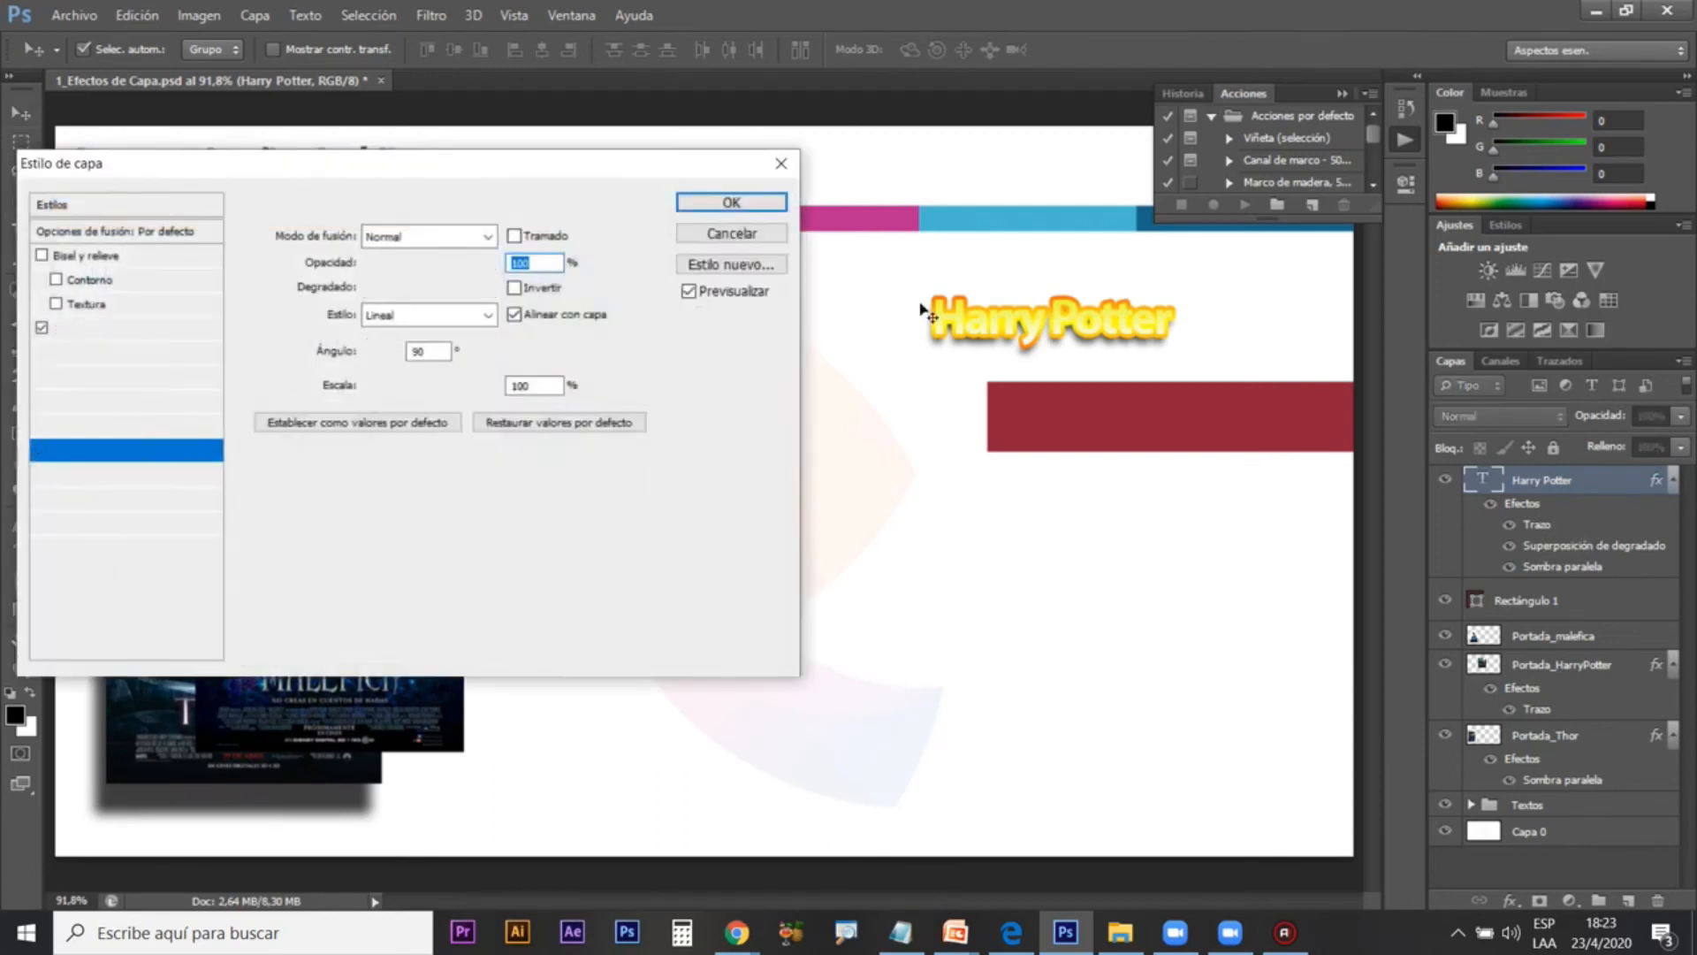
{"action": "key", "text": "Escape"}
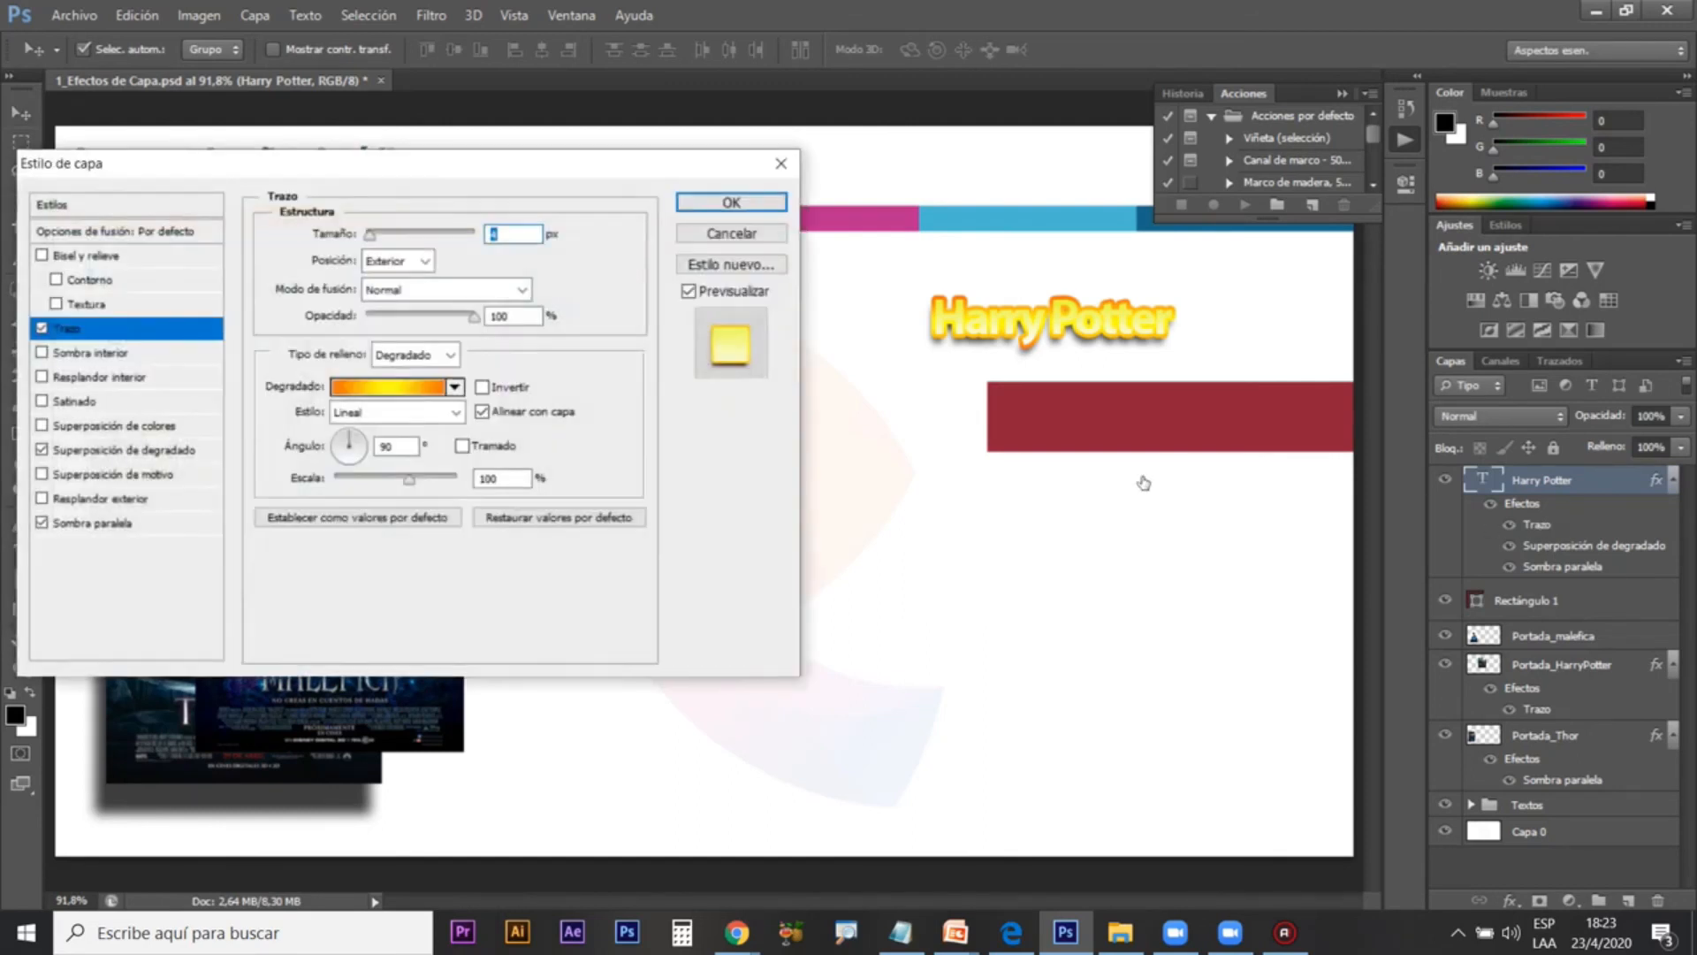
{"action": "left_click", "coordinate": [446, 354]}
{"action": "left_click", "coordinate": [428, 371]}
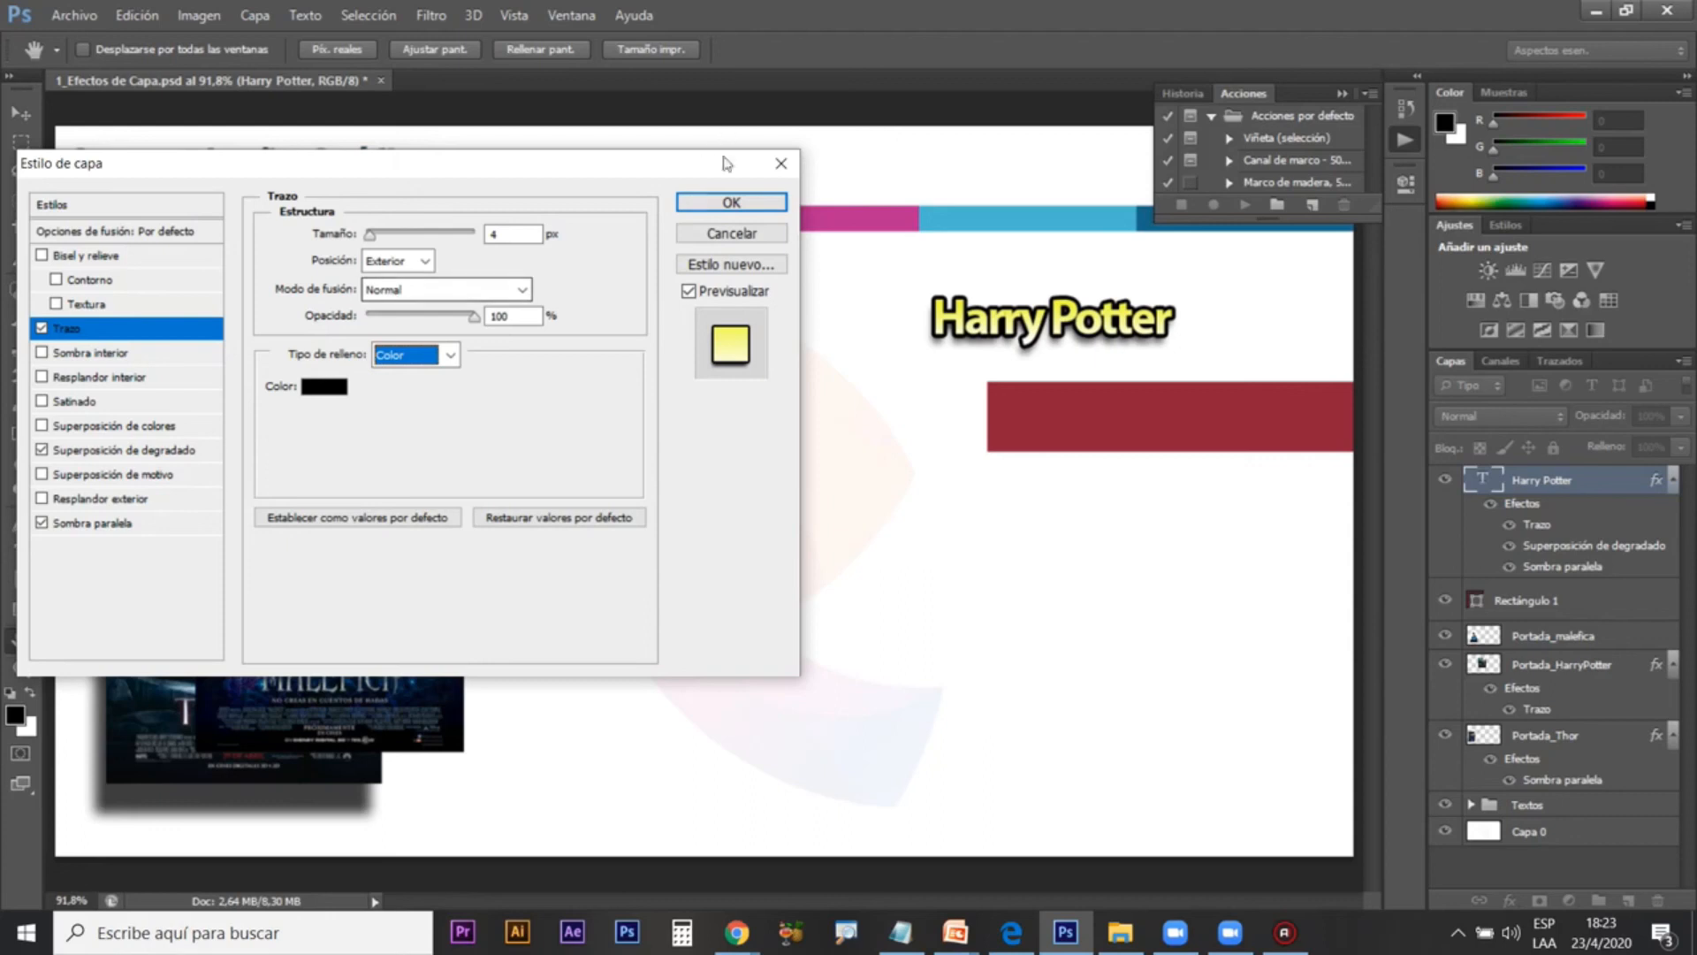
{"action": "left_click", "coordinate": [730, 202]}
{"action": "key", "text": "v"}
{"action": "left_click_drag", "start_coordinate": [1152, 321], "coordinate": [1246, 416]}
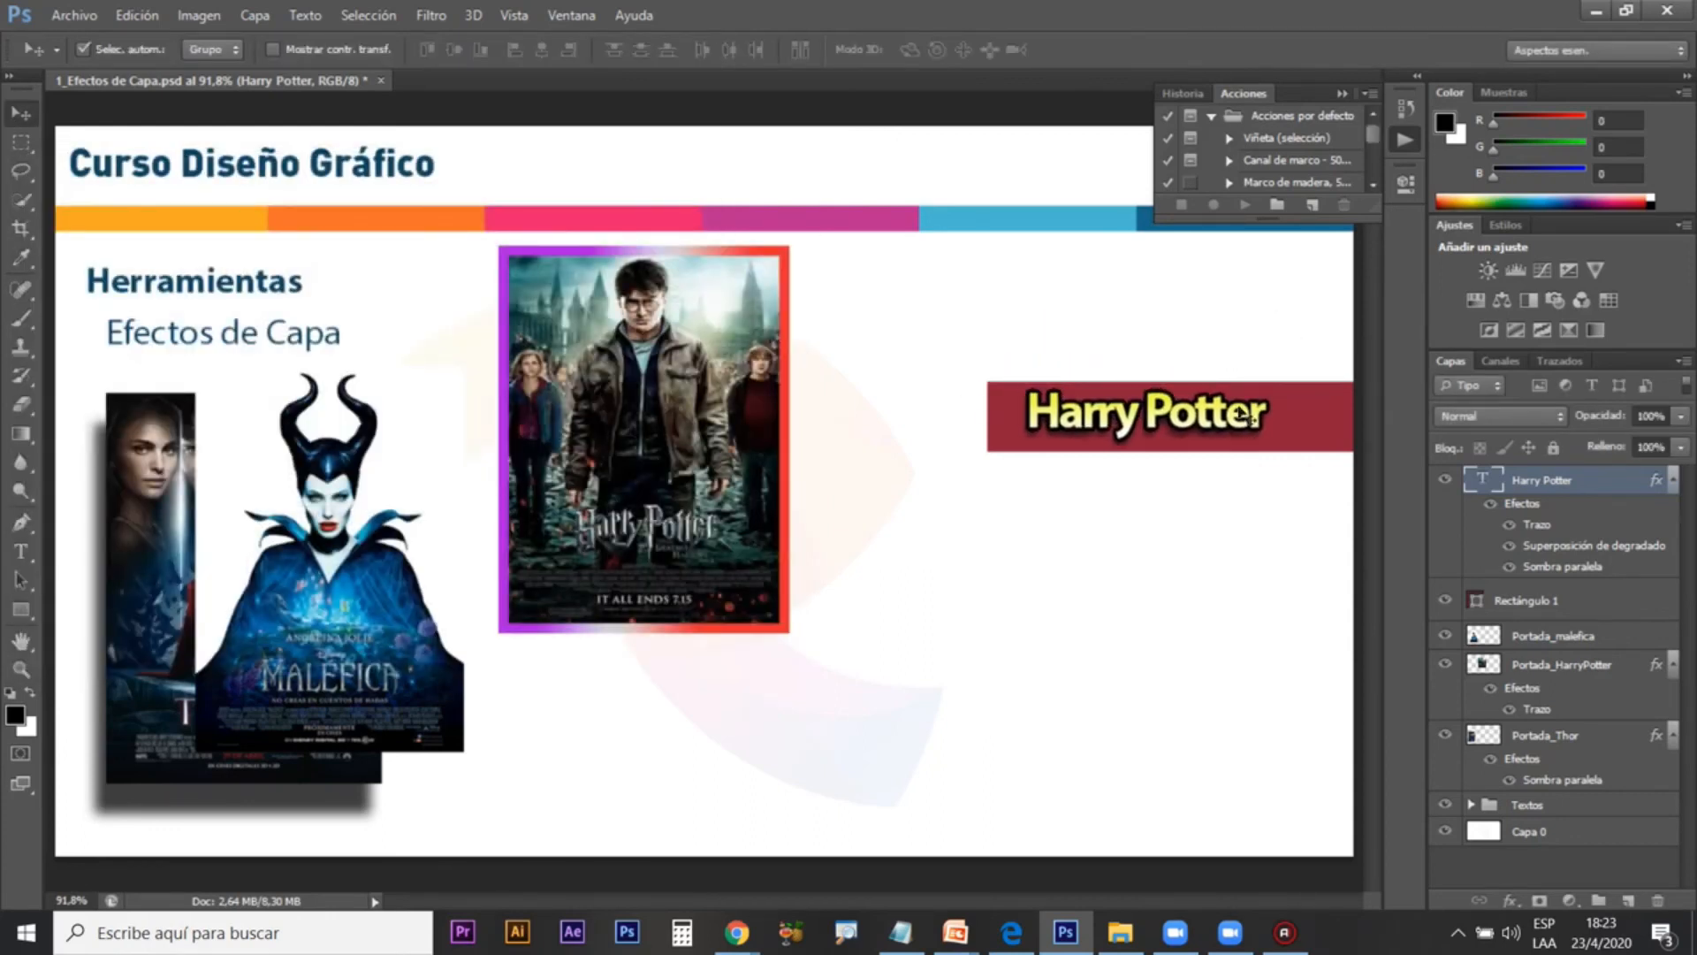